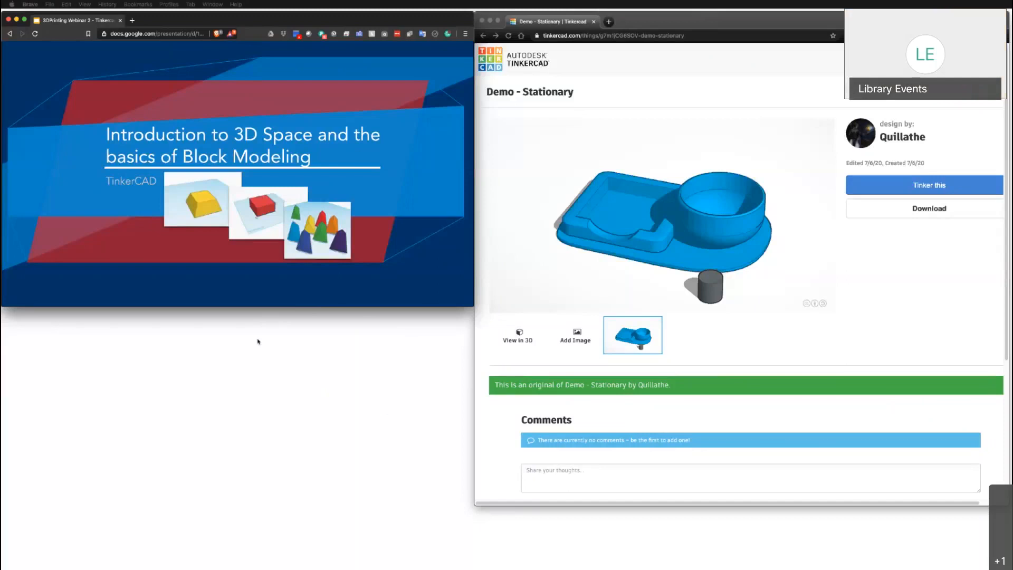
mouse_move(294, 195)
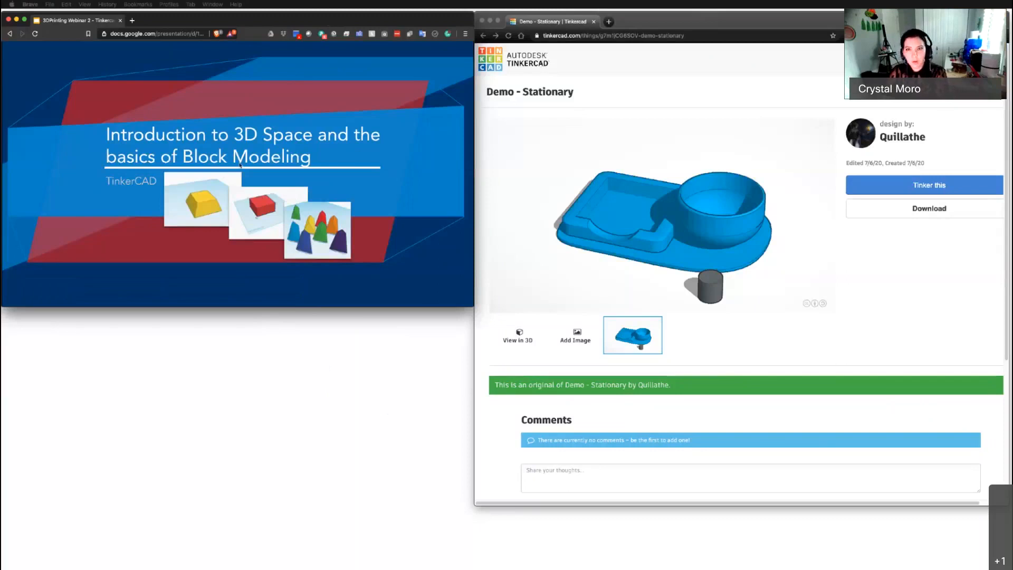
left_click(580, 21)
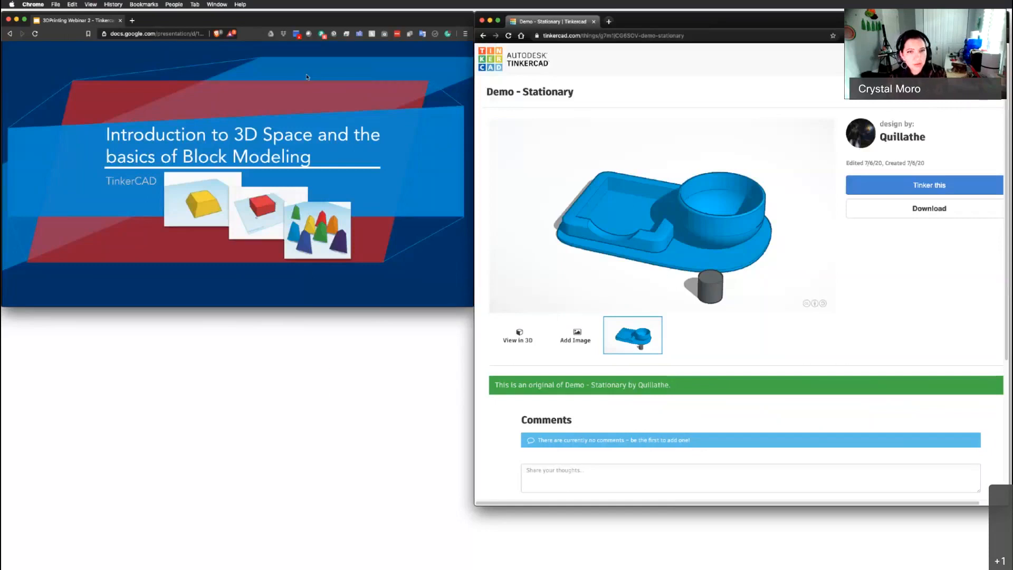
key("Down")
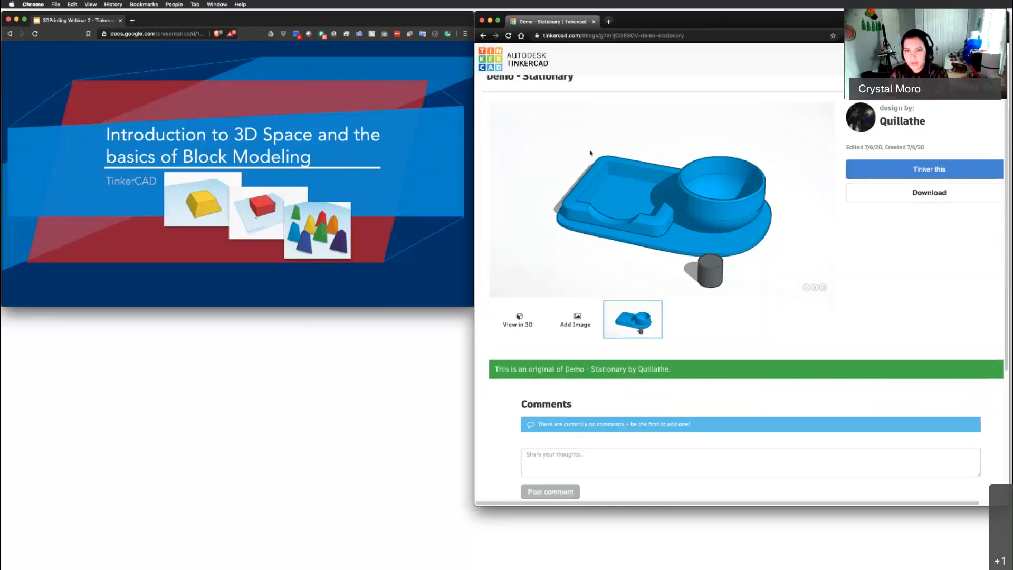
scroll(593, 154, "up", 1)
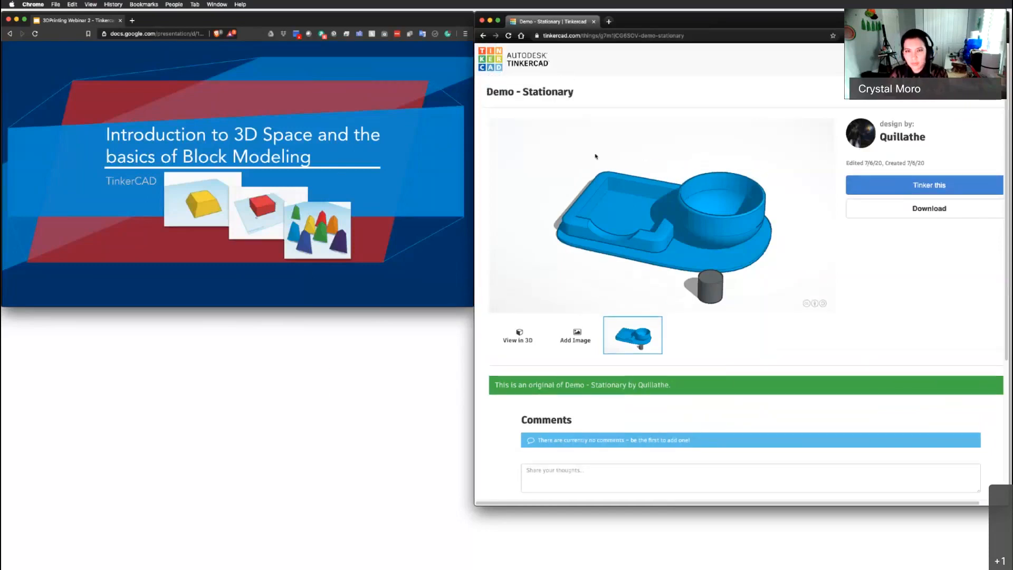
Step: Advance the presentation through the agenda and Tinkercad login slides to the Moving around in 3D Space slide
left_click(362, 136)
key("Right")
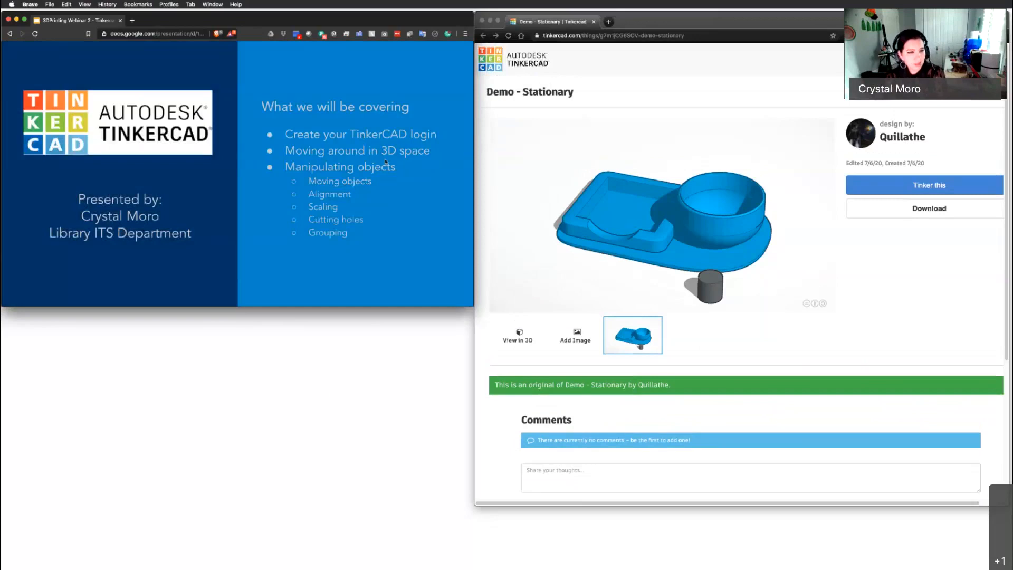
key("Right")
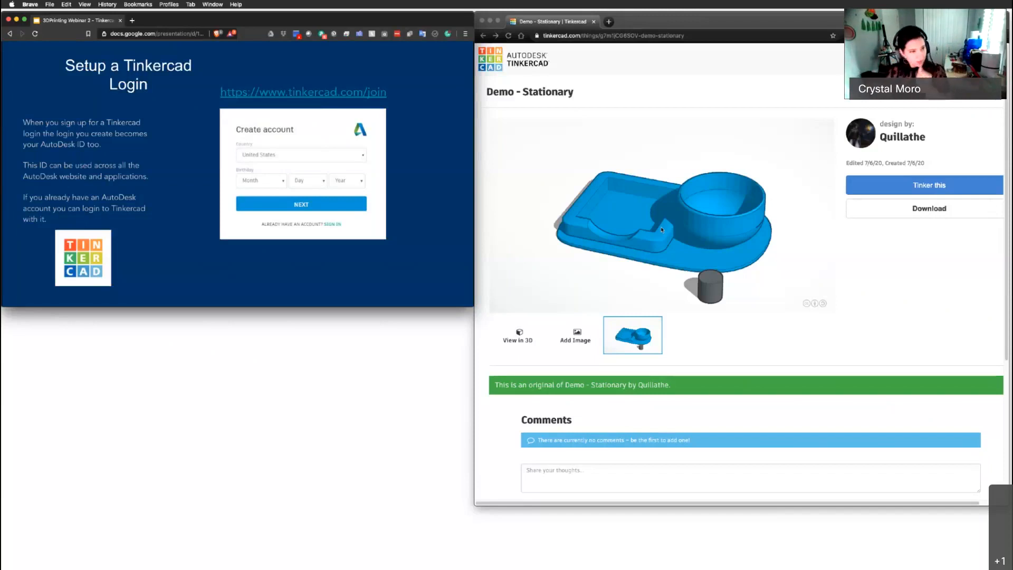
key("Right")
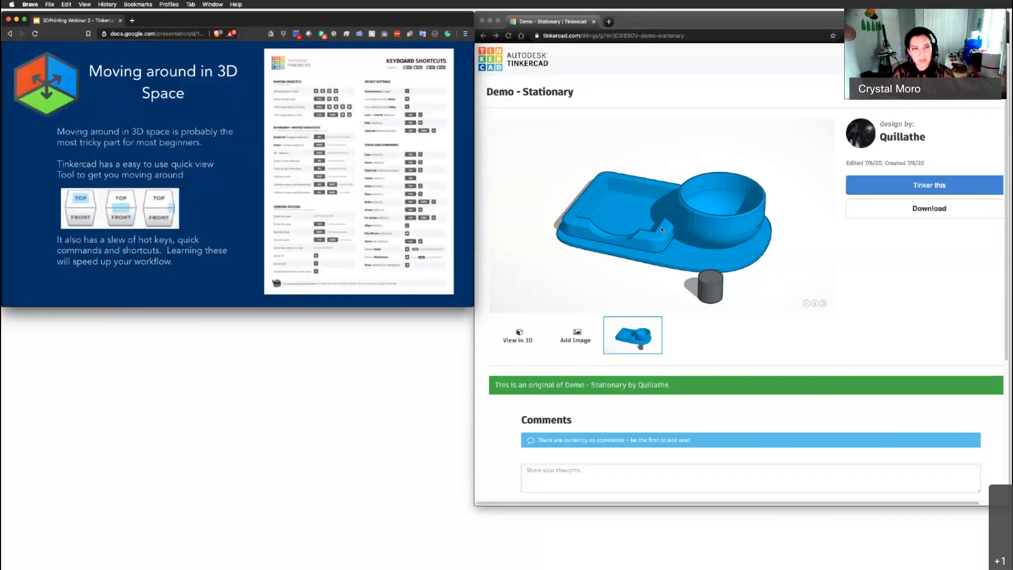
key("Left")
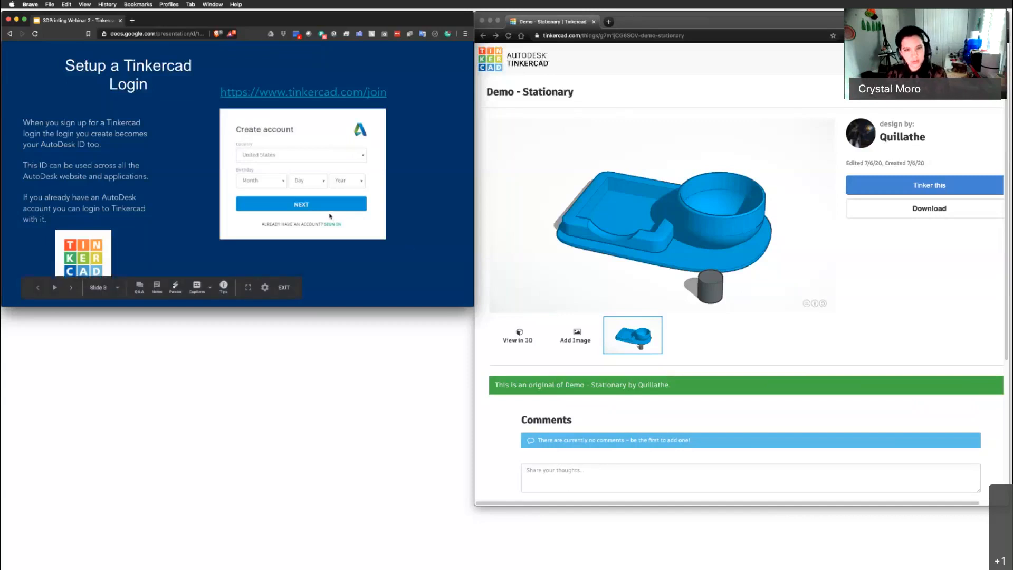
left_click(421, 215)
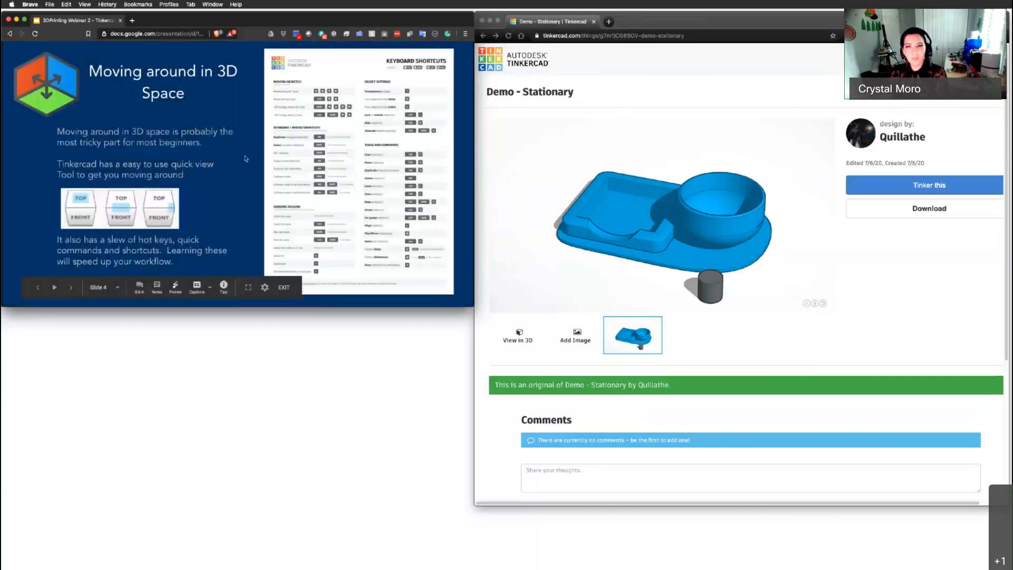
Step: Open the Demo - Stationary design for editing, select the model and inspect it from the front, top and an angle
left_click(930, 186)
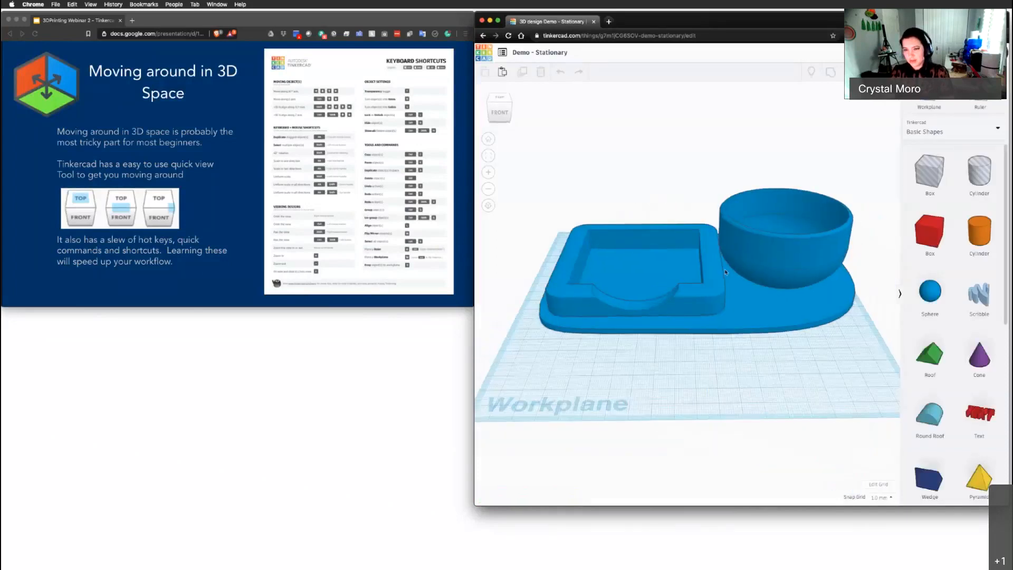
left_click(704, 284)
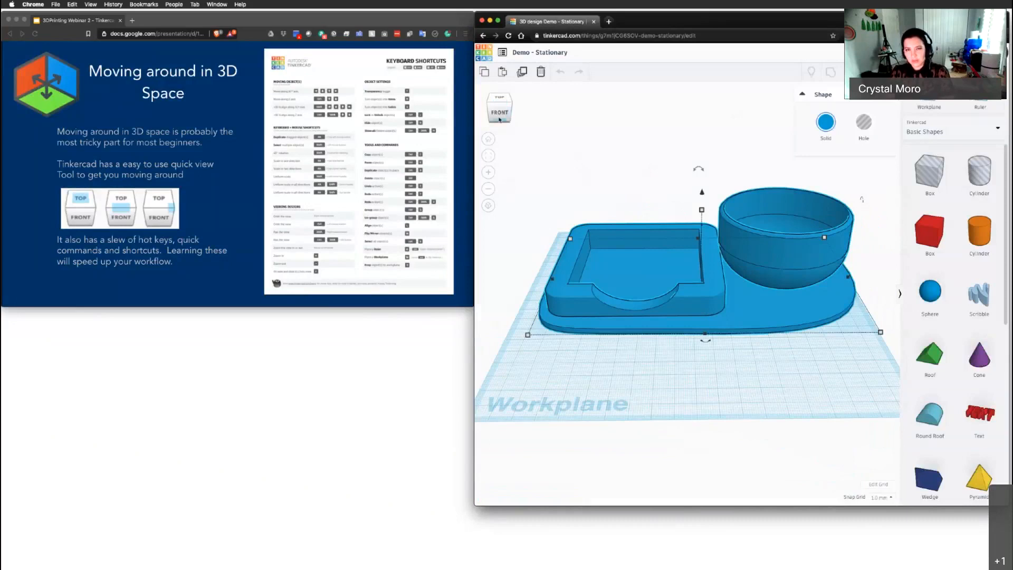
left_click(500, 117)
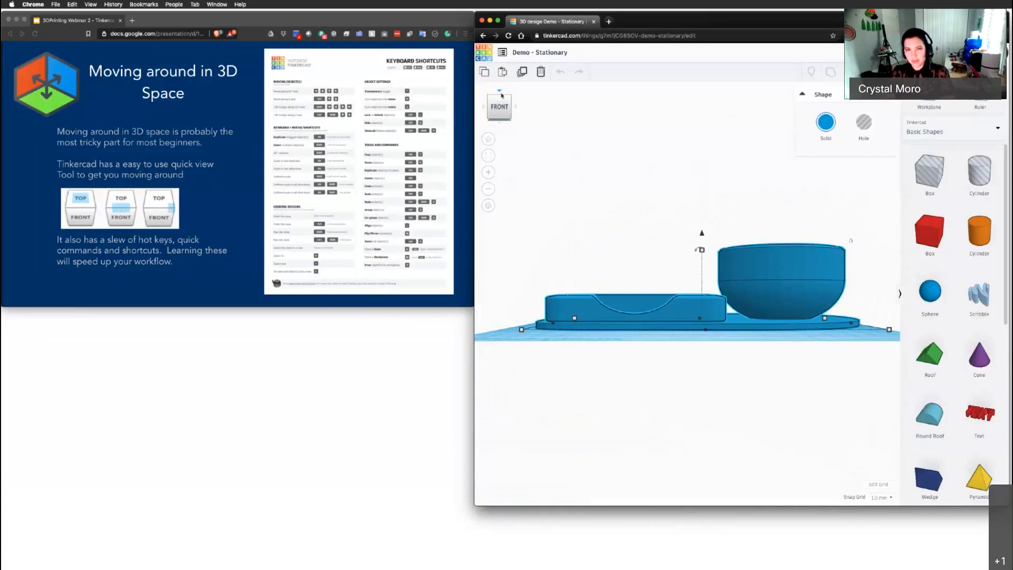
left_click(499, 93)
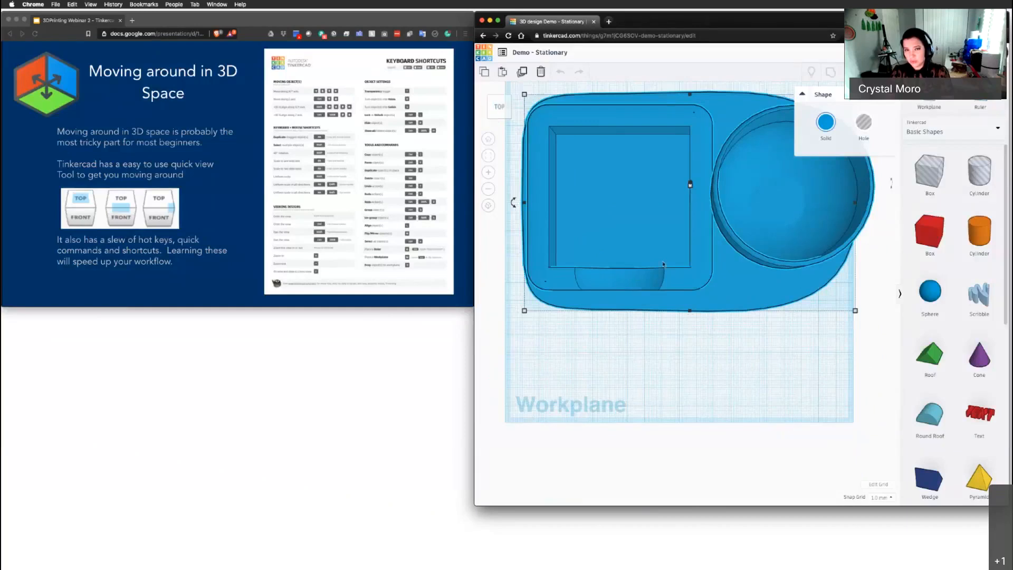
right_click_drag(664, 263, 654, 238)
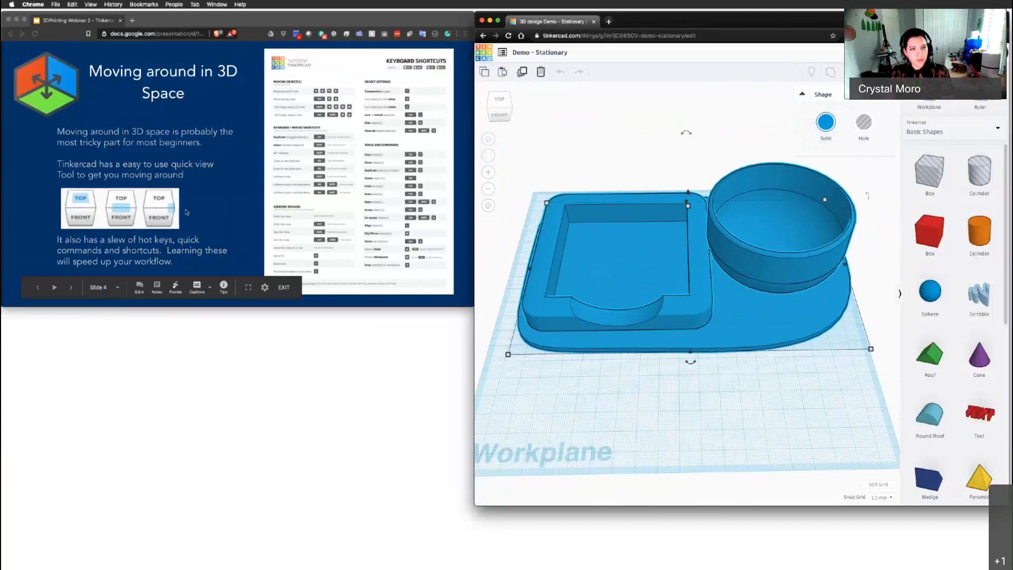
Step: Show the Basics of Mouse Movement slide and practise orbiting and panning the camera around the stationery model
left_click(237, 203)
left_click(237, 202)
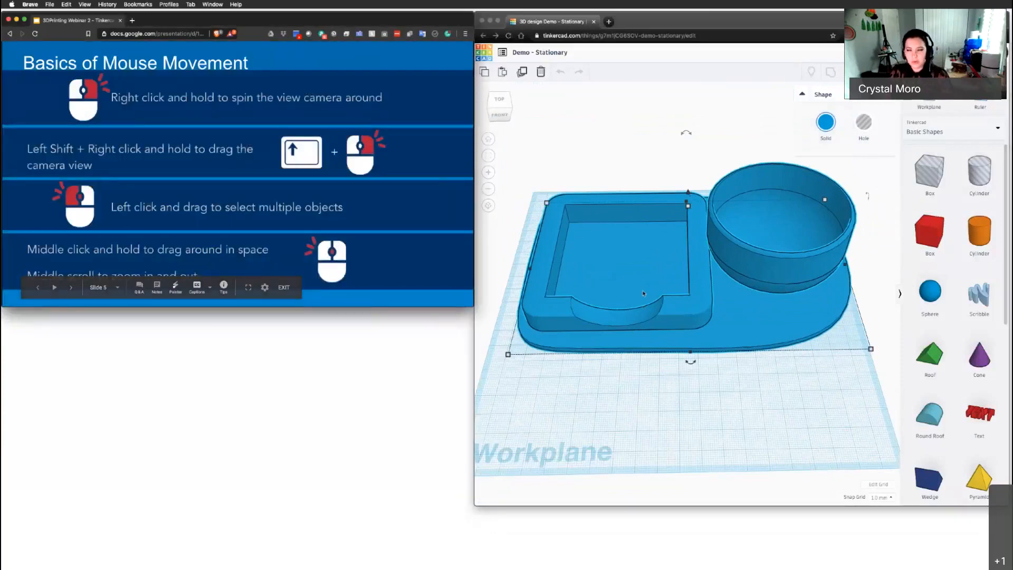
right_click_drag(647, 272, 697, 285)
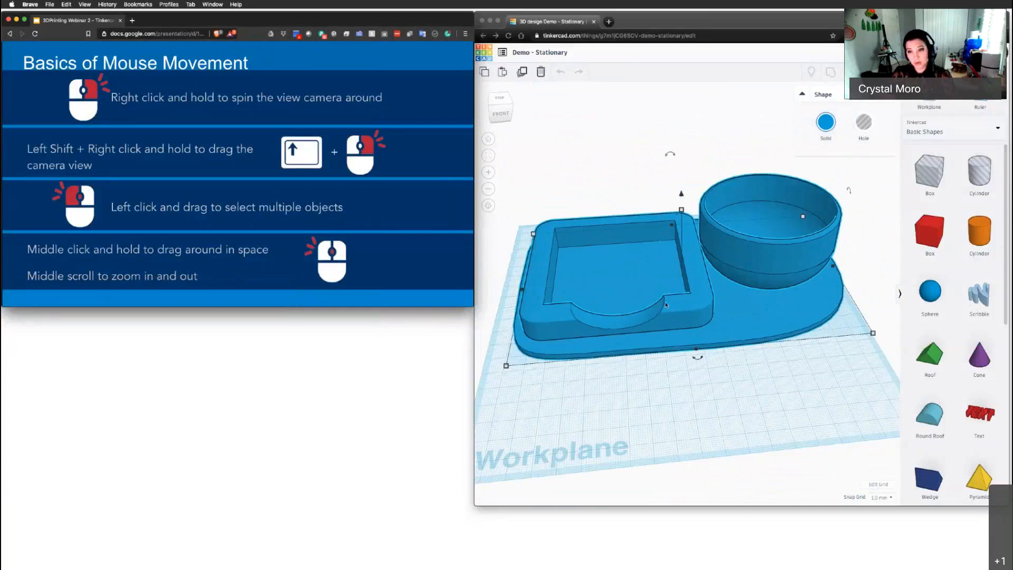
right_click_drag(665, 305, 675, 273, "shift")
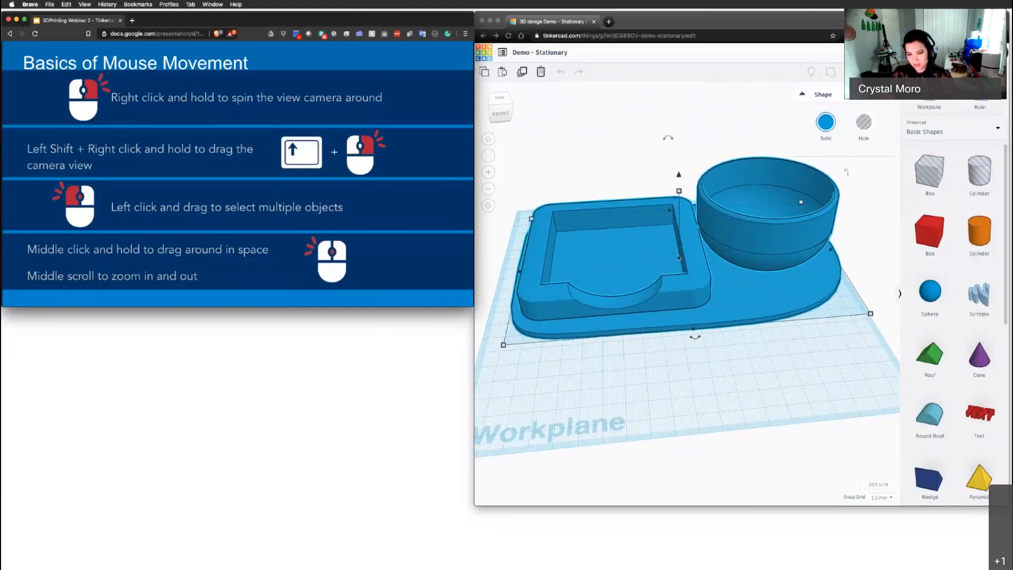
mouse_move(678, 258)
right_mouse_down("shift")
mouse_move(659, 298)
mouse_move(668, 247)
mouse_move(671, 275)
mouse_move(765, 273)
mouse_move(670, 265)
right_mouse_up("shift")
left_click(593, 165)
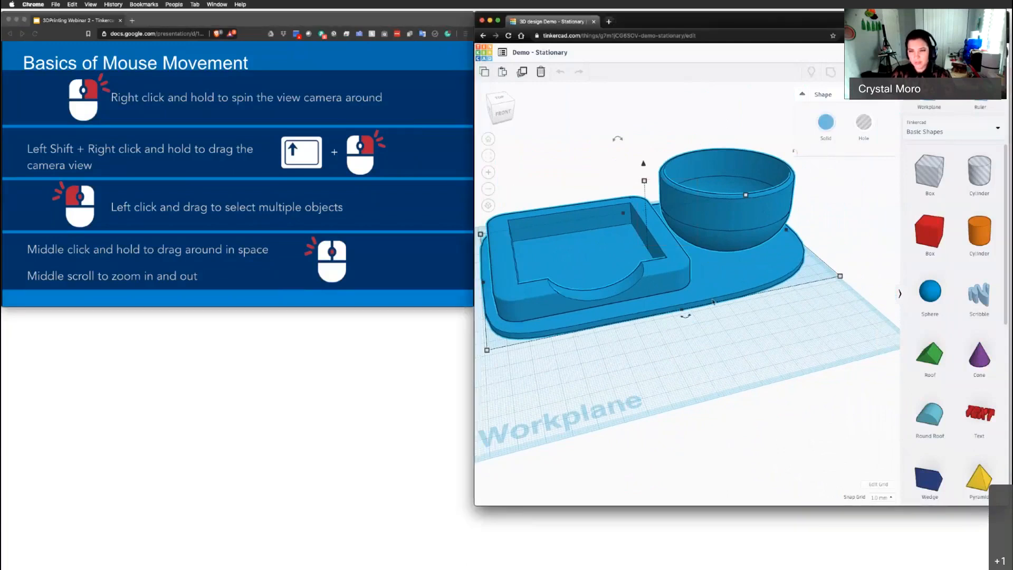
Step: Examine the stationery model at different zoom levels, from the whole workplane to a close-up of the sticky note tray
scroll(713, 302, "down", 3)
scroll(685, 259, "up", 1)
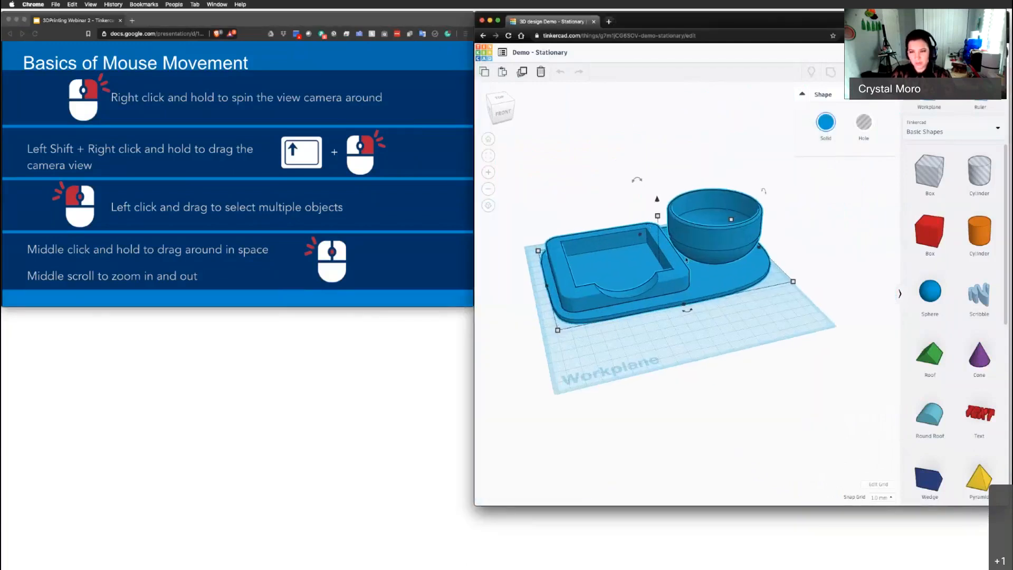
scroll(686, 259, "up", 1)
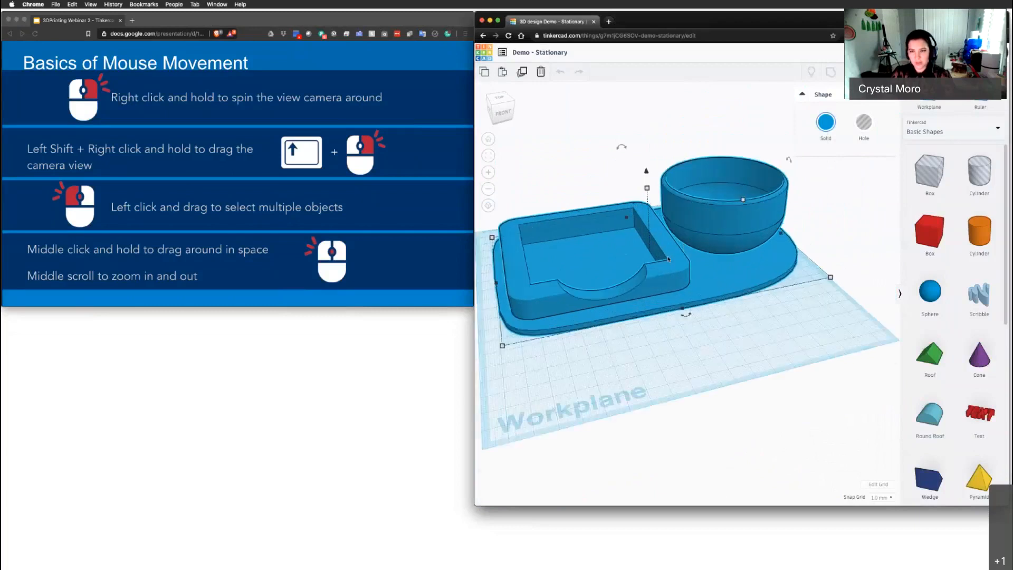
scroll(667, 258, "up", 1)
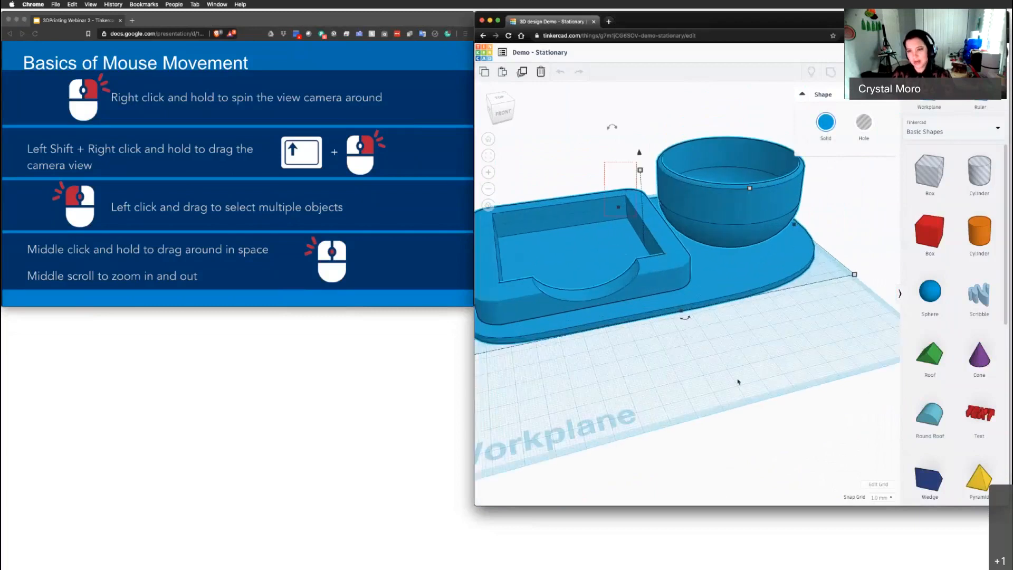
right_click_drag(754, 330, 728, 263)
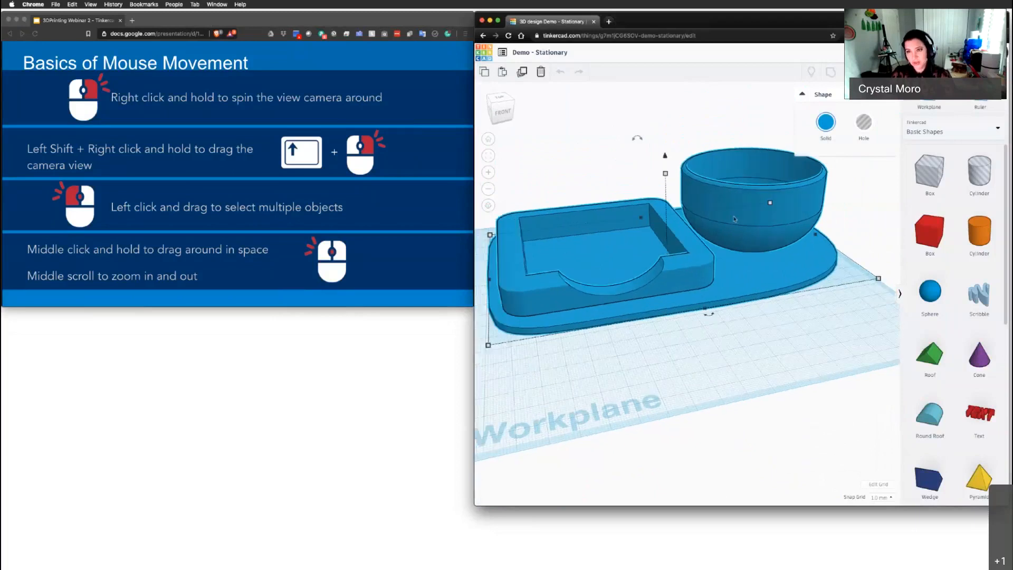
left_click(681, 323)
left_click(681, 289)
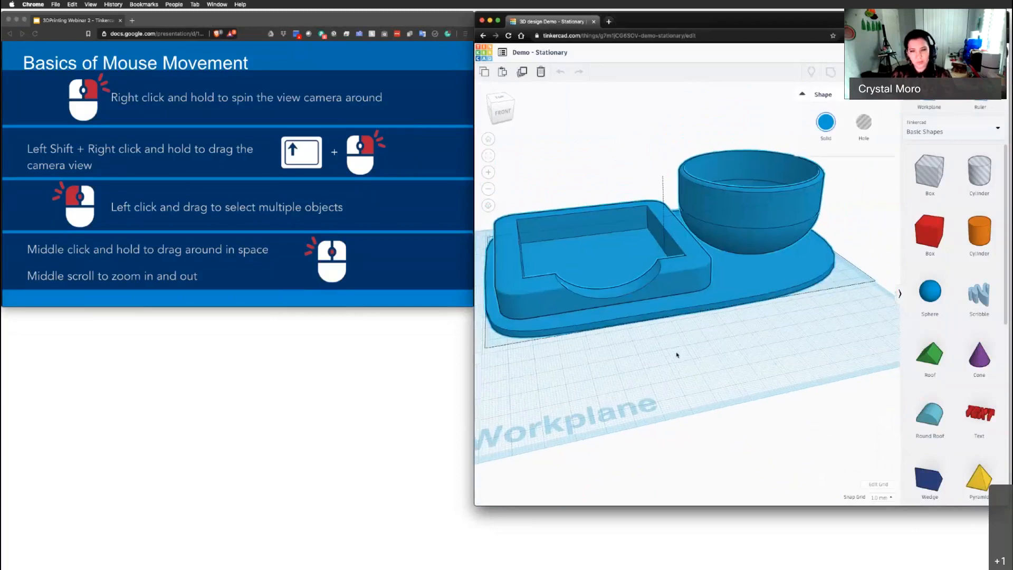
scroll(702, 338, "up", 1)
scroll(709, 326, "up", 3)
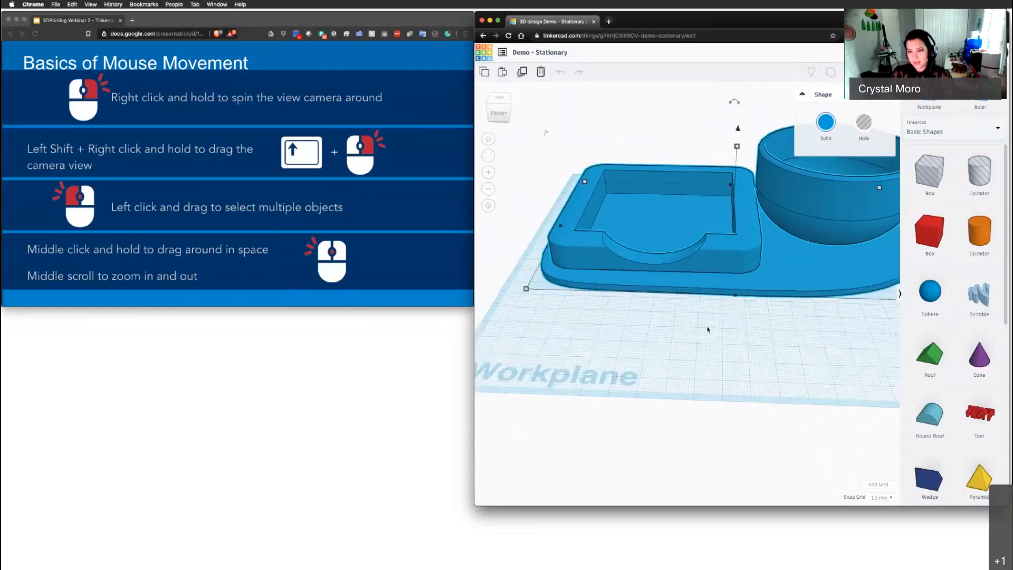
scroll(707, 329, "up", 4)
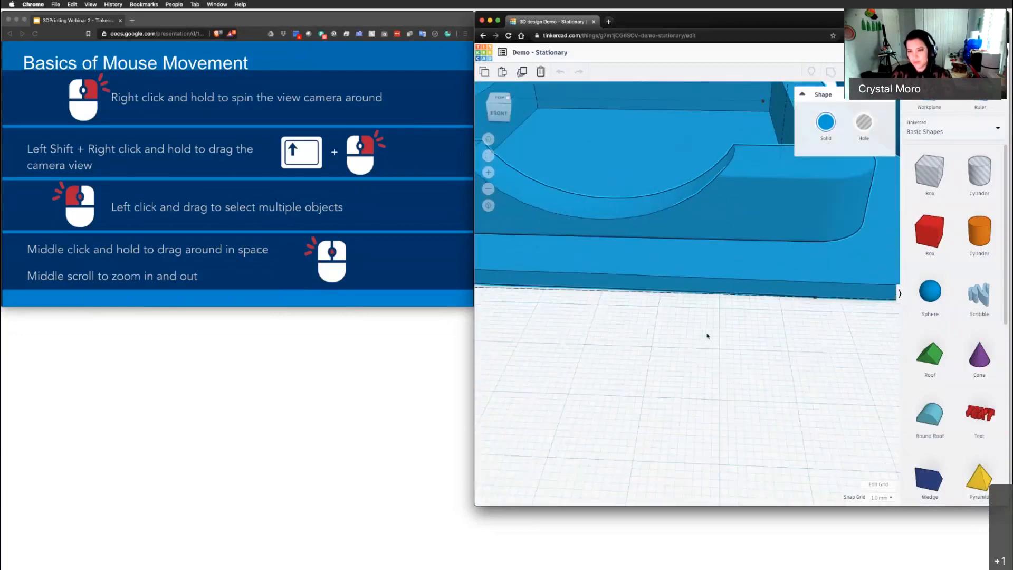
scroll(707, 335, "down", 7)
scroll(709, 330, "up", 5)
right_click_drag(708, 328, 665, 352)
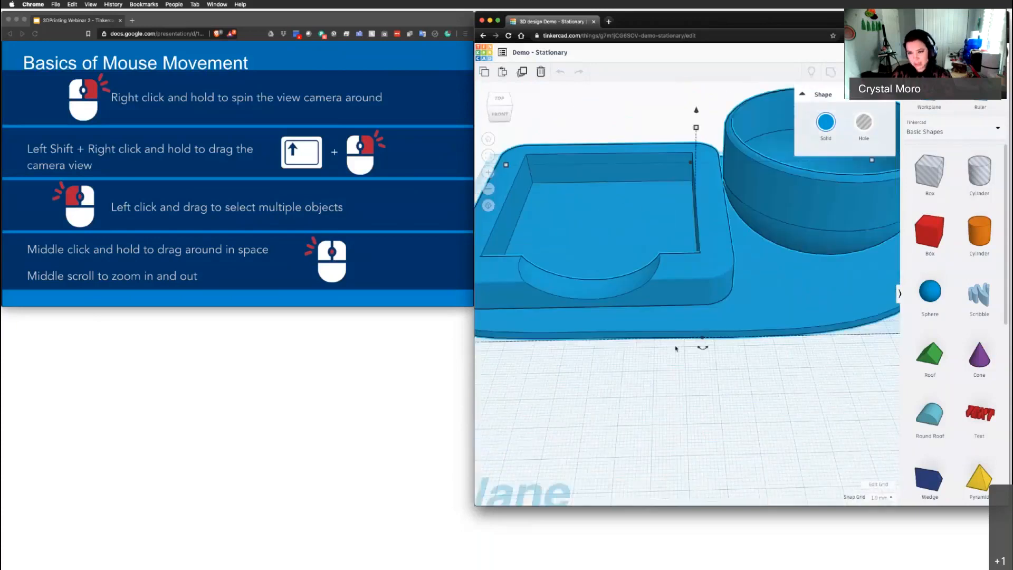
scroll(677, 346, "up", 2)
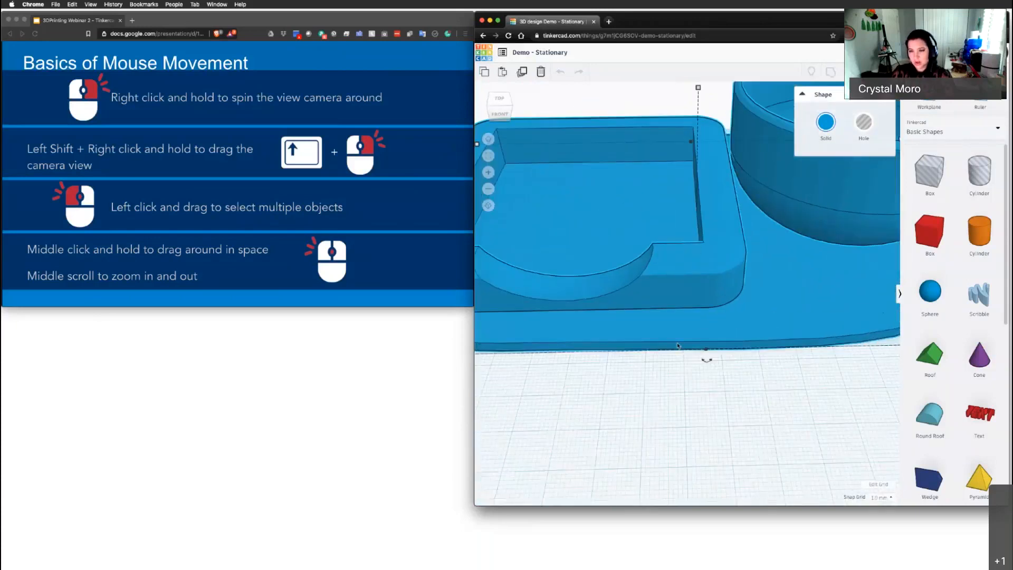
Step: Inspect the tray and cup by orbiting, panning and zooming, ending with the whole model in an angled view
right_click_drag(678, 345, 706, 265)
middle_click_drag(706, 266, 694, 296)
middle_click_drag(779, 226, 761, 250)
middle_click_drag(710, 316, 702, 274)
scroll(702, 274, "up", 5)
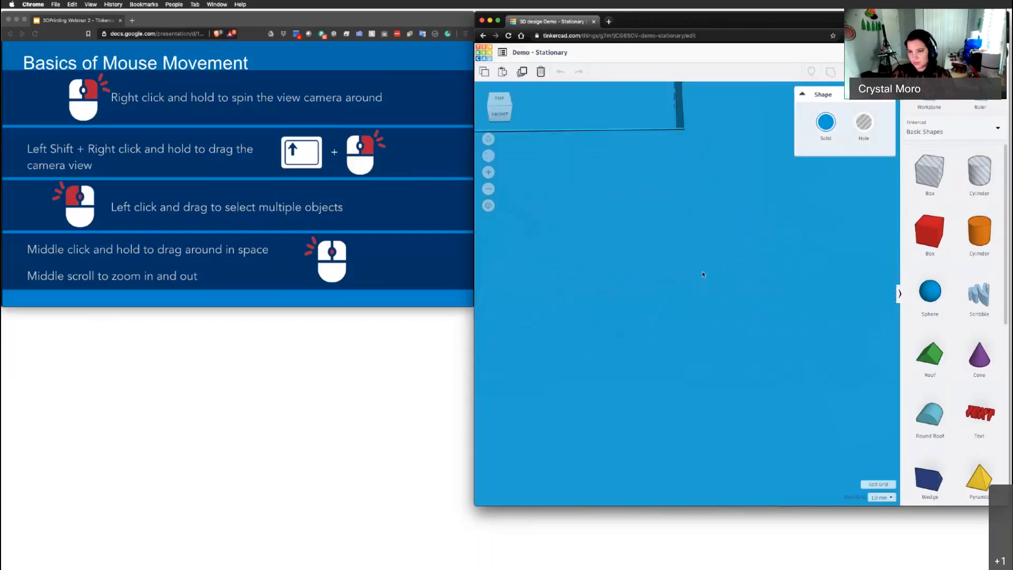
scroll(703, 274, "down", 5)
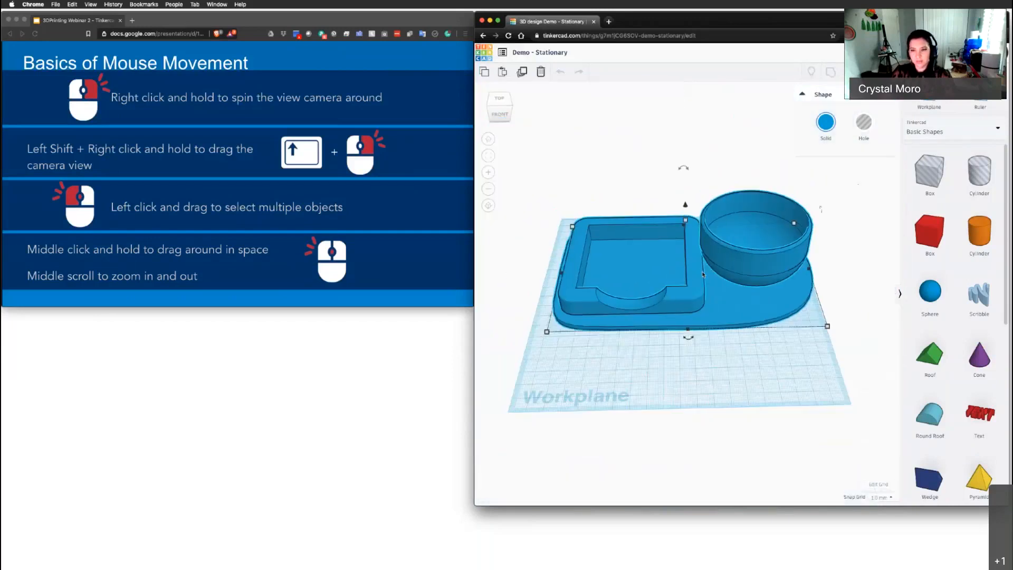
scroll(703, 275, "up", 2)
right_click_drag(680, 274, 644, 281)
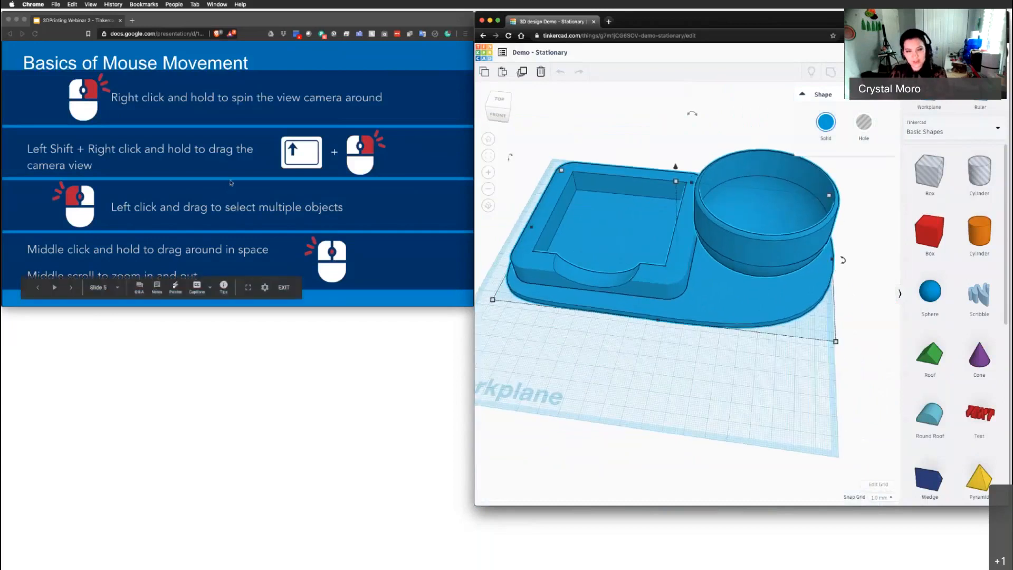
Step: Advance the presentation to The Plan slide and compare its desk stationery picture with the model from a front angle
left_click(231, 183)
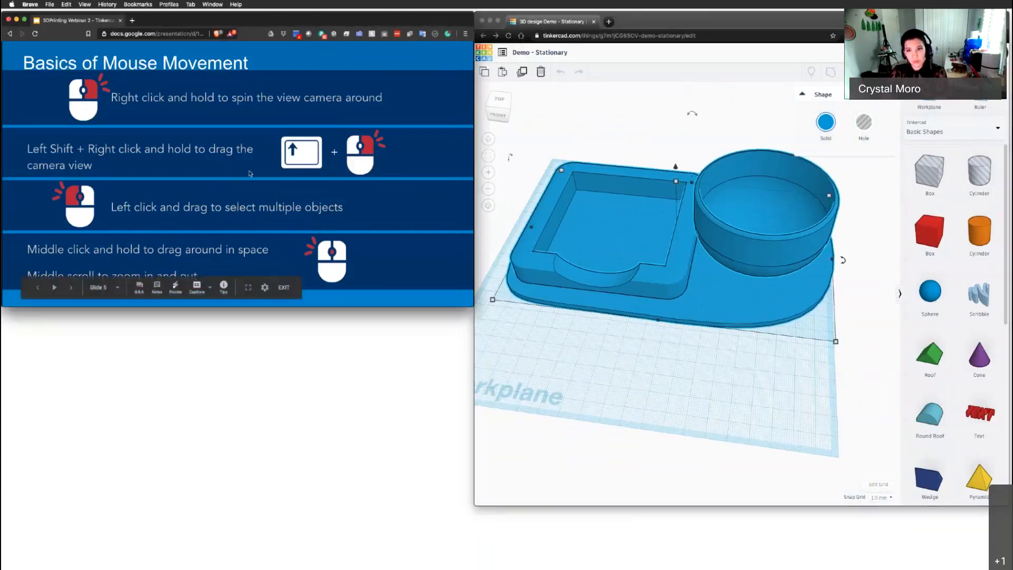
left_click(252, 170)
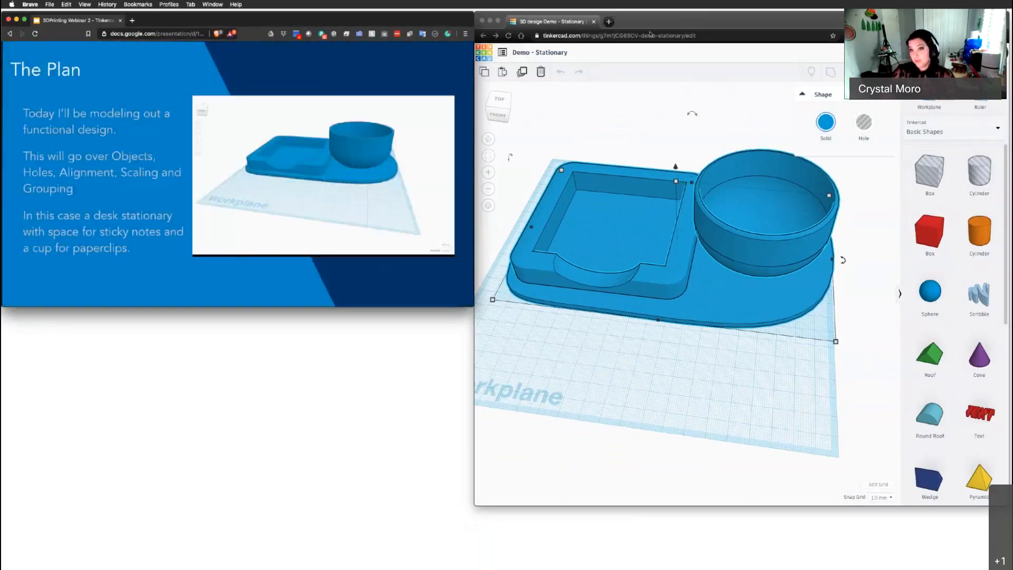
left_click(650, 24)
right_click_drag(622, 267, 649, 275)
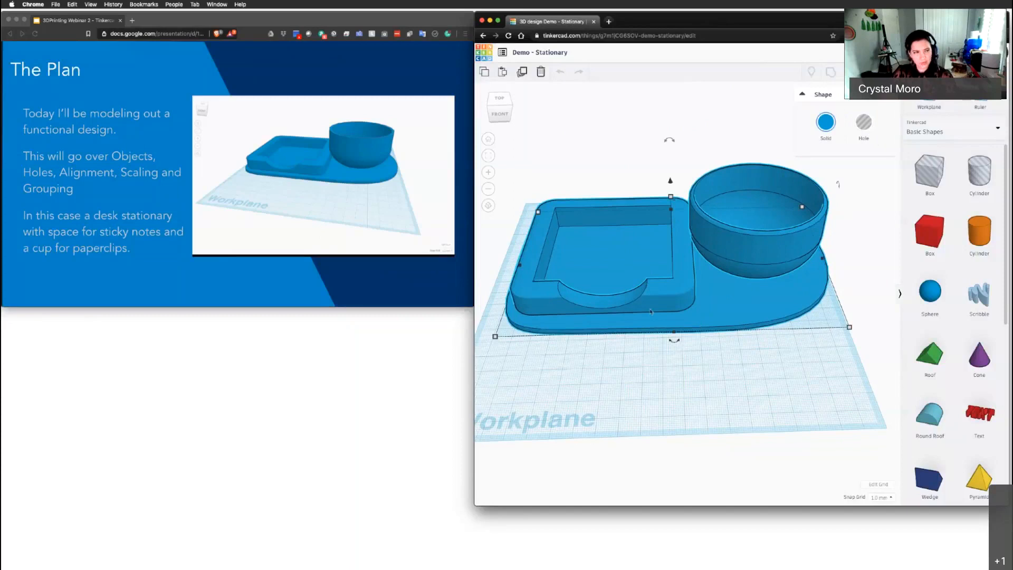
mouse_move(303, 187)
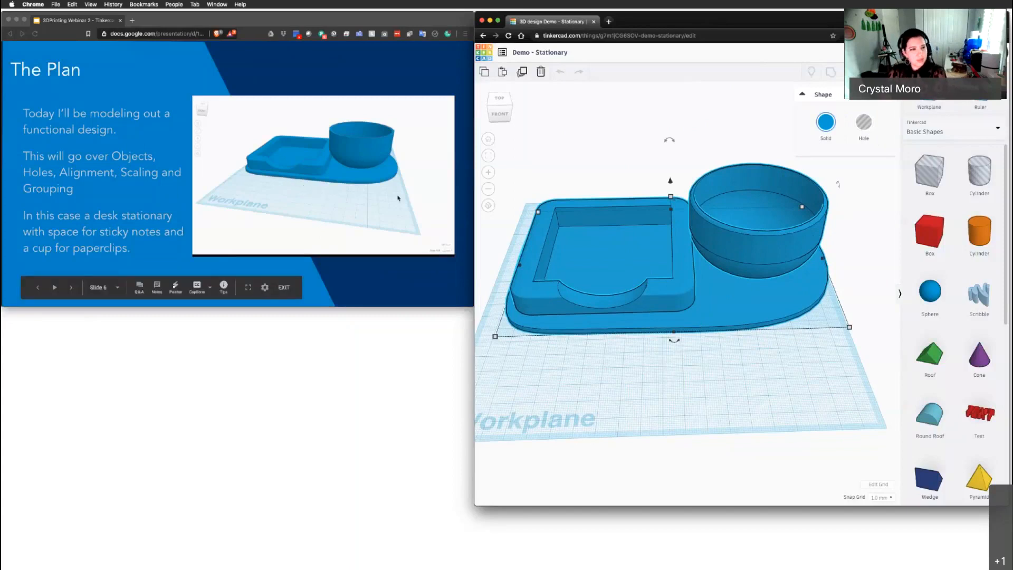
left_click(309, 198)
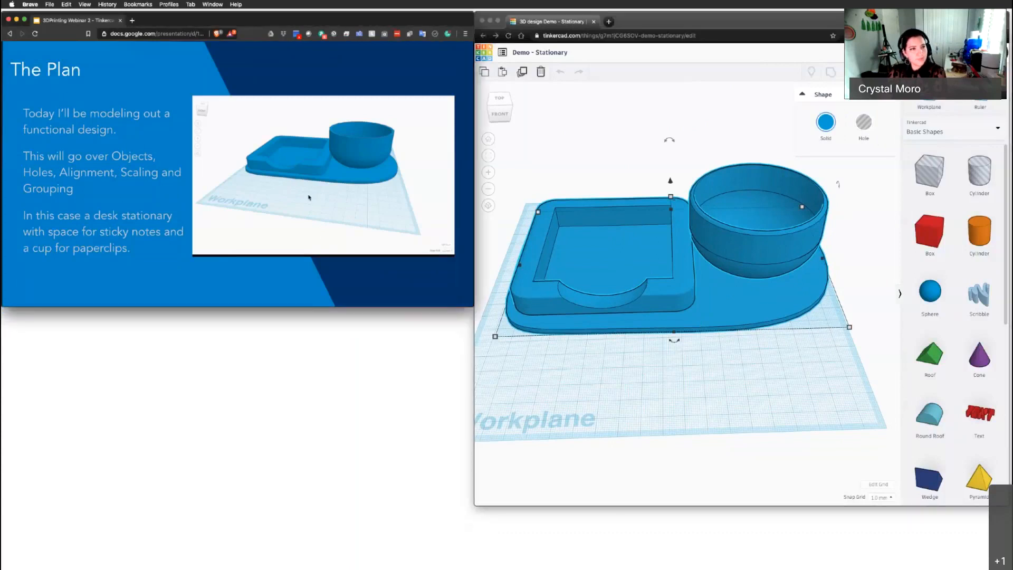
Step: Advance the presentation to the Making the Base slide and move the finished stationery model about 165 mm back off the workplane
left_click(309, 197)
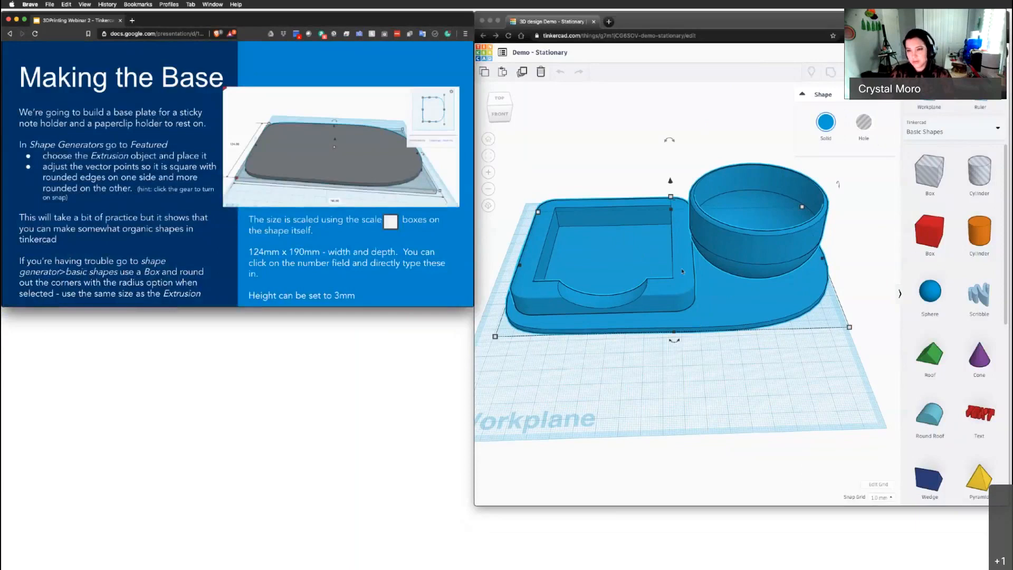
left_click(668, 296)
left_click_drag(669, 295, 652, 150)
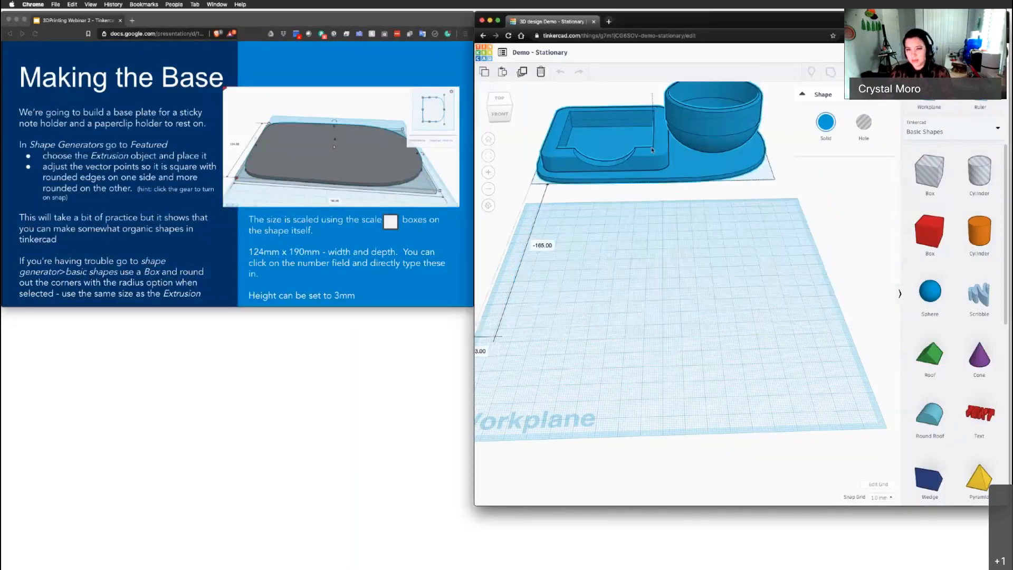
mouse_move(664, 288)
right_mouse_down()
mouse_move(664, 265)
mouse_move(672, 270)
right_mouse_up()
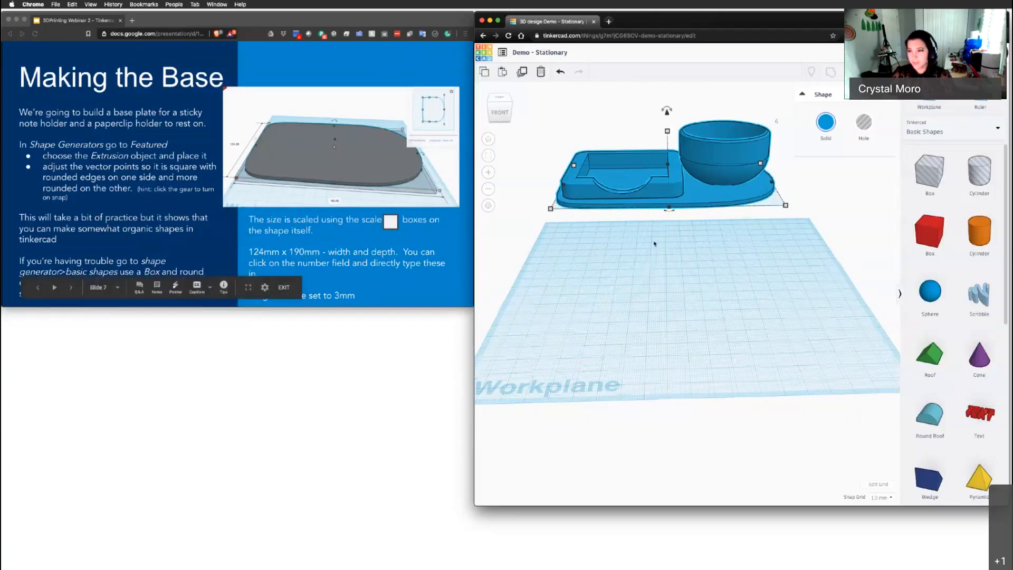
right_click_drag(654, 244, 648, 244)
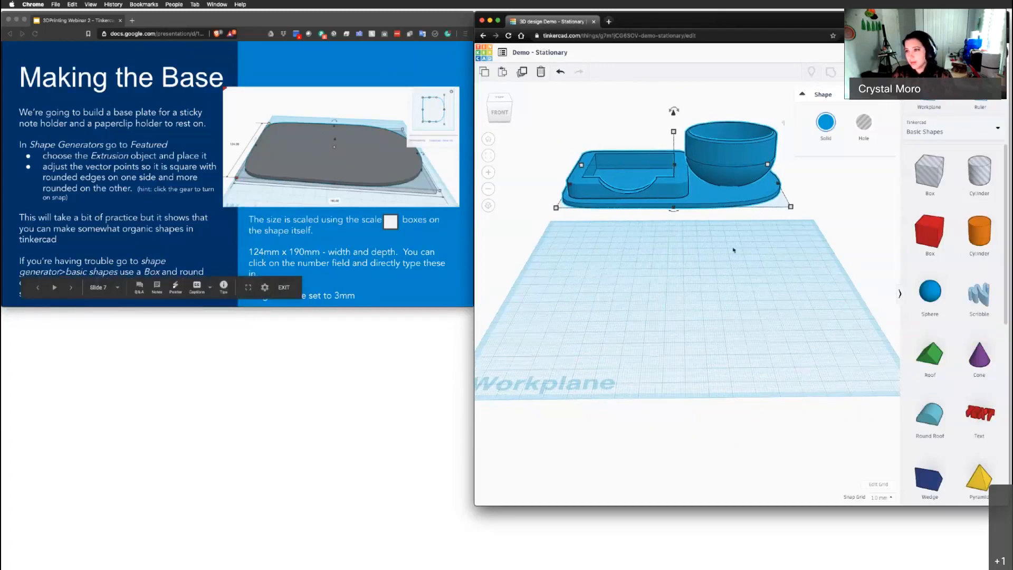
Step: Switch the shape library to the Featured shape generators and back to Basic Shapes
left_click(950, 134)
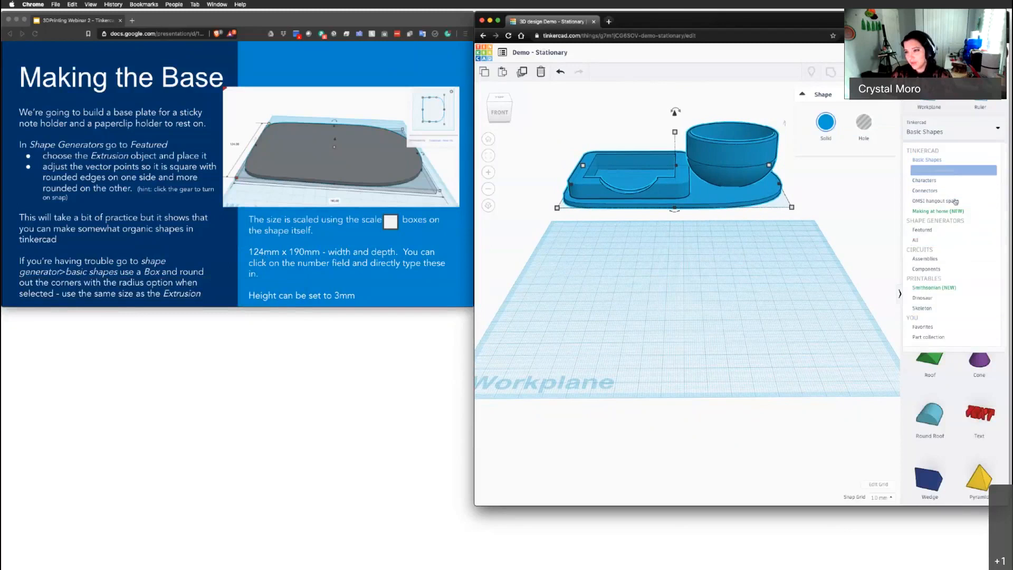
left_click(930, 231)
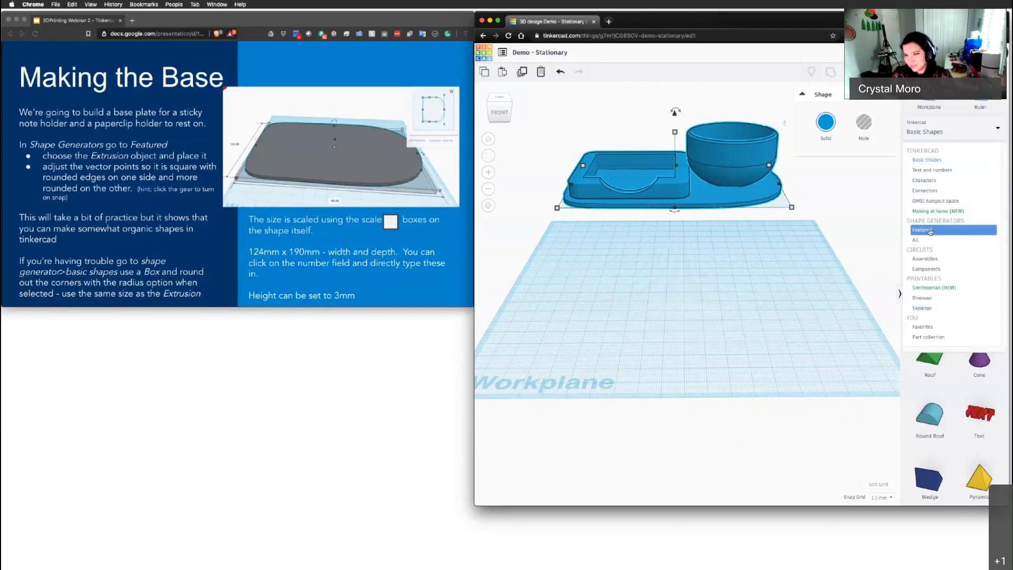
left_click(930, 232)
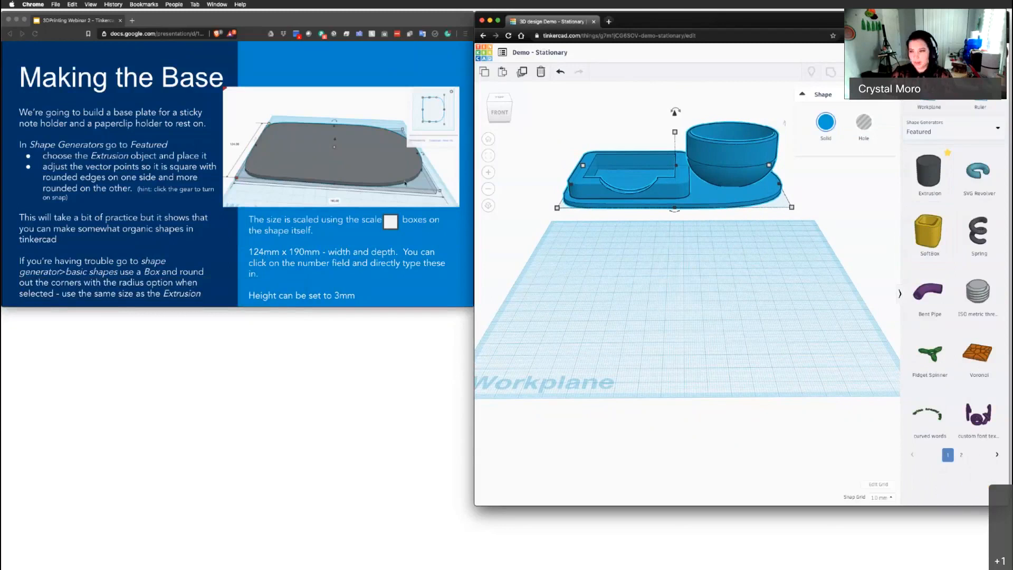
left_click(952, 128)
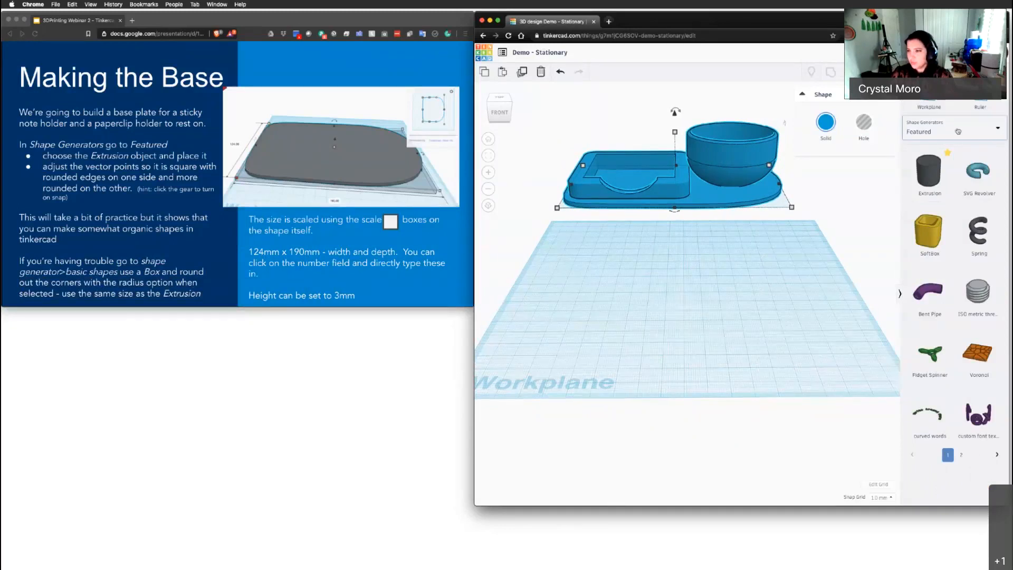
left_click(928, 159)
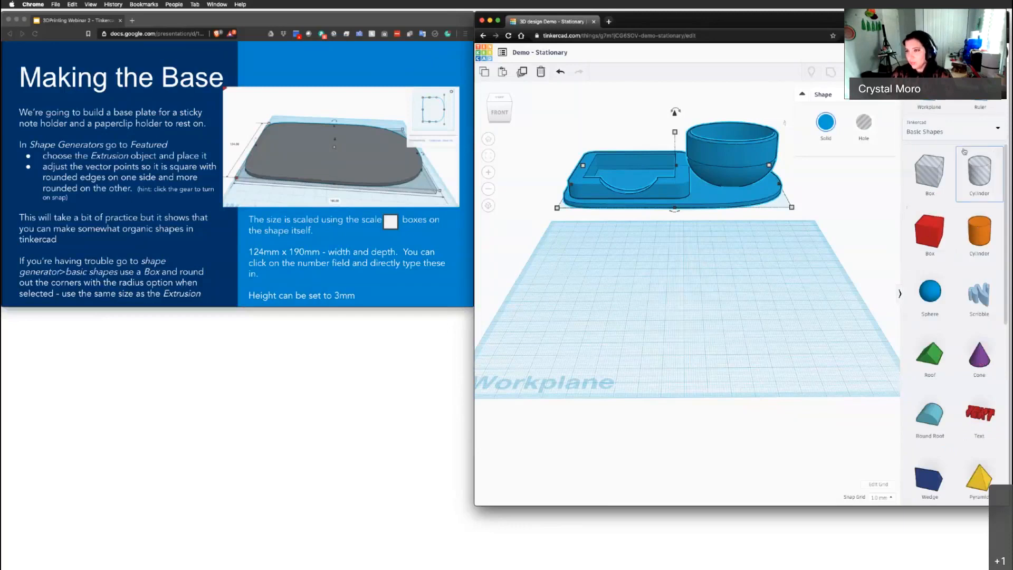
Step: Place an Extrusion from the Featured shape generators on the workplane in front of the stationery model
left_click(944, 132)
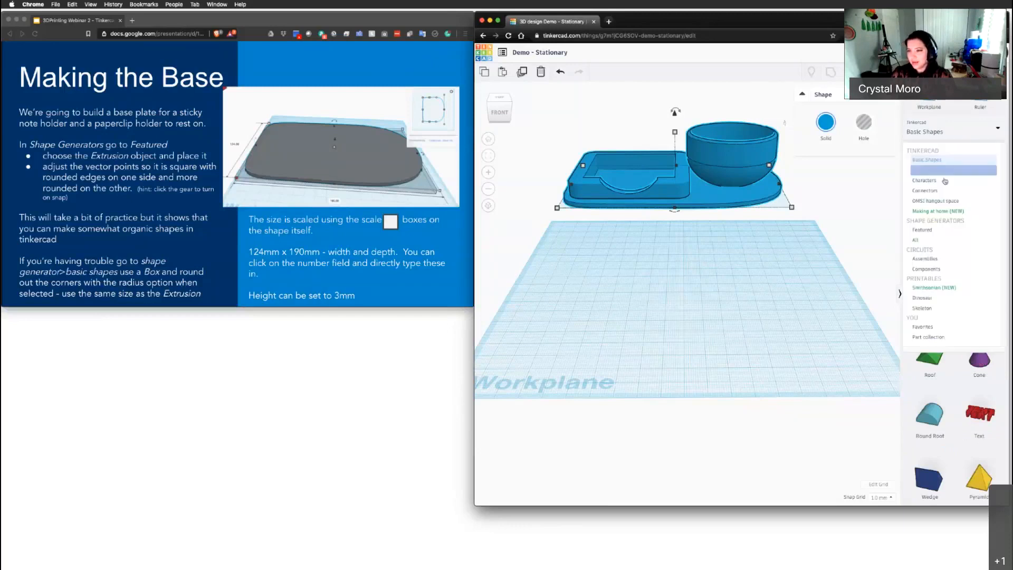
left_click(936, 231)
left_click_drag(931, 181, 667, 285)
middle_click_drag(650, 297, 643, 316)
right_click_drag(675, 320, 699, 326)
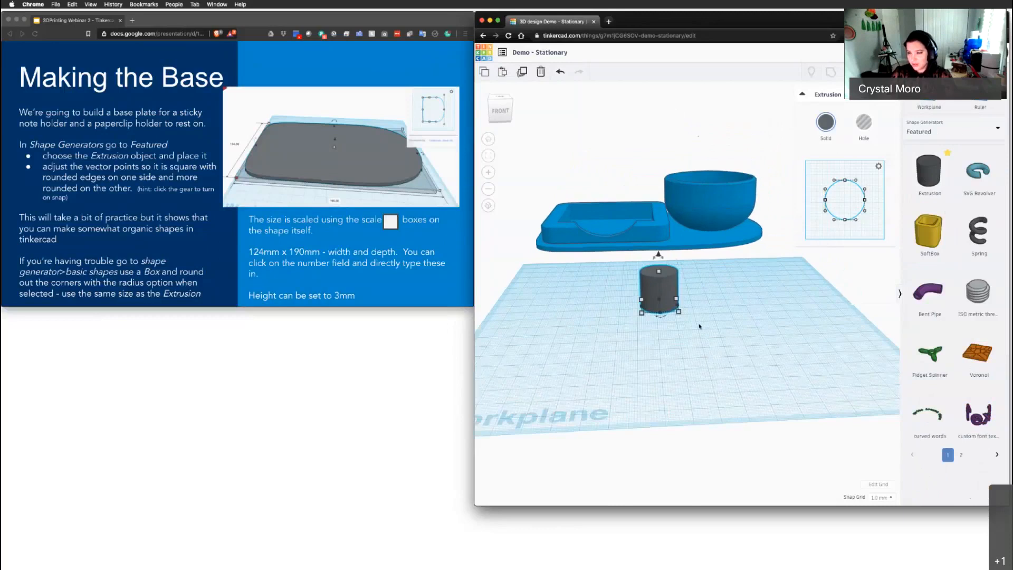
scroll(699, 327, "up", 2)
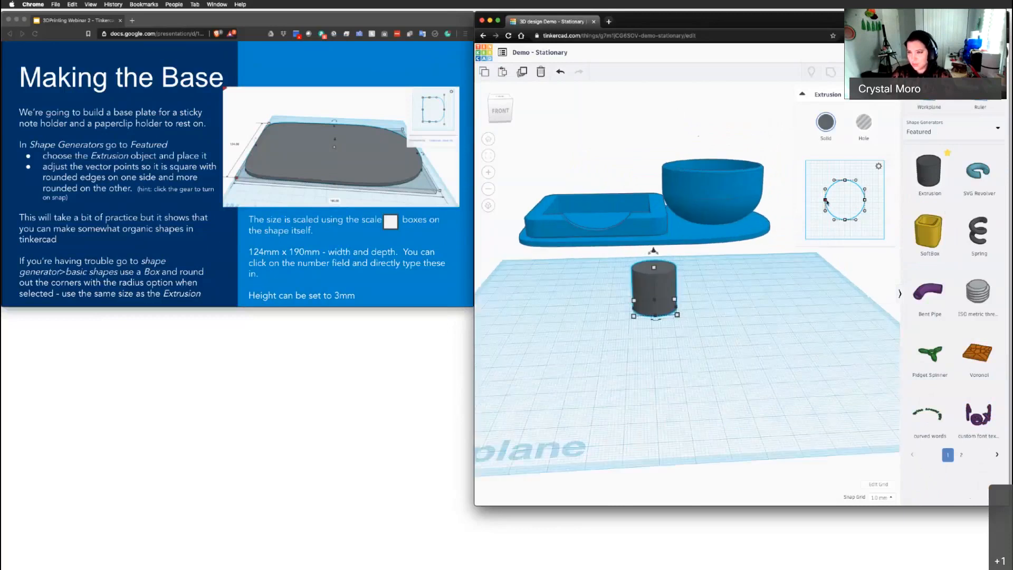
Step: Reshape the extrusion's profile into a D with two tightly rounded corners on the left and a broad curve on the right
left_click(877, 167)
left_click(857, 168)
left_click_drag(845, 182, 882, 180)
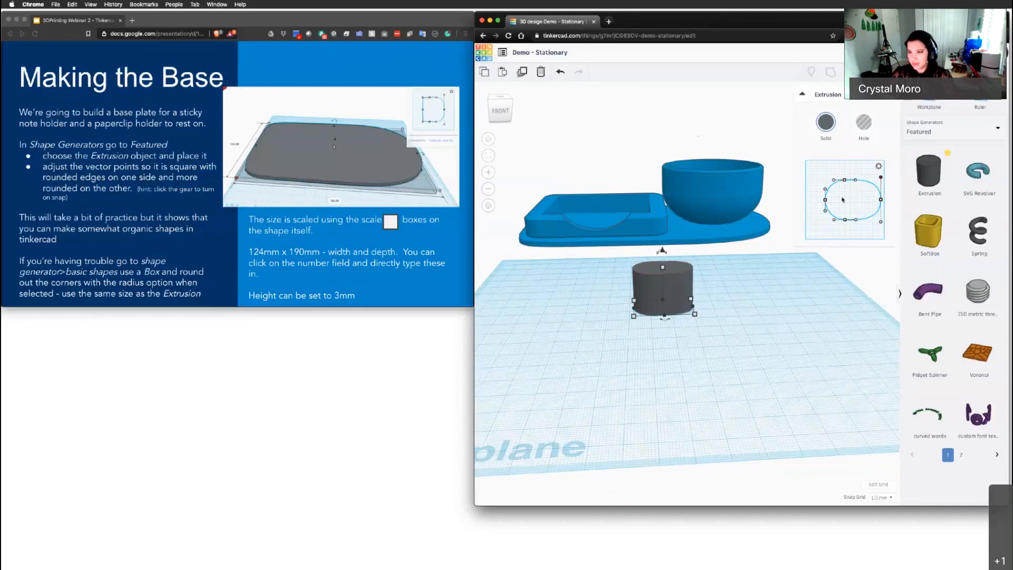
mouse_move(826, 200)
left_mouse_down()
mouse_move(816, 200)
mouse_move(828, 183)
left_mouse_up()
left_click_drag(844, 218, 825, 221)
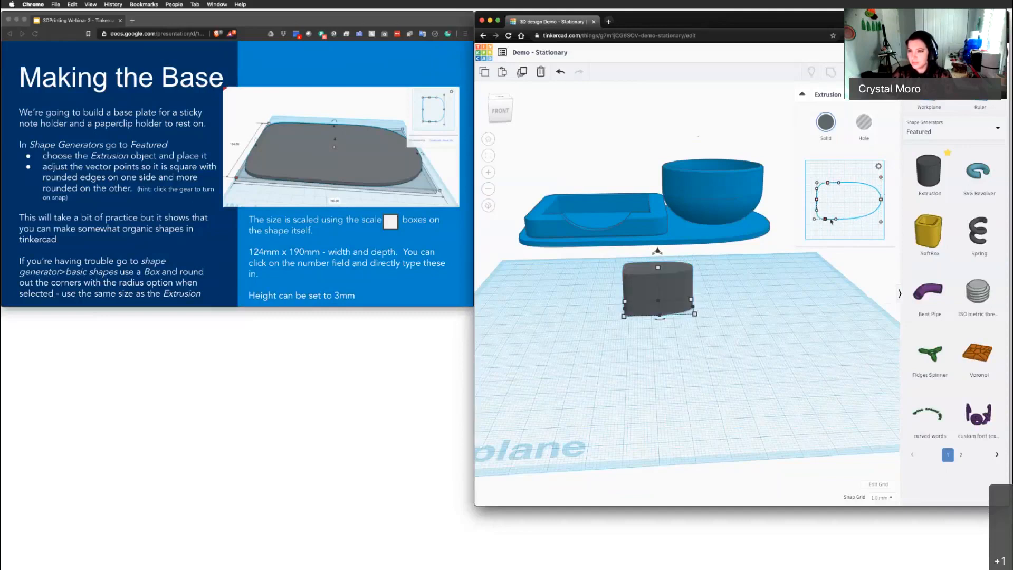
left_click(827, 182)
left_click_drag(817, 187, 815, 185)
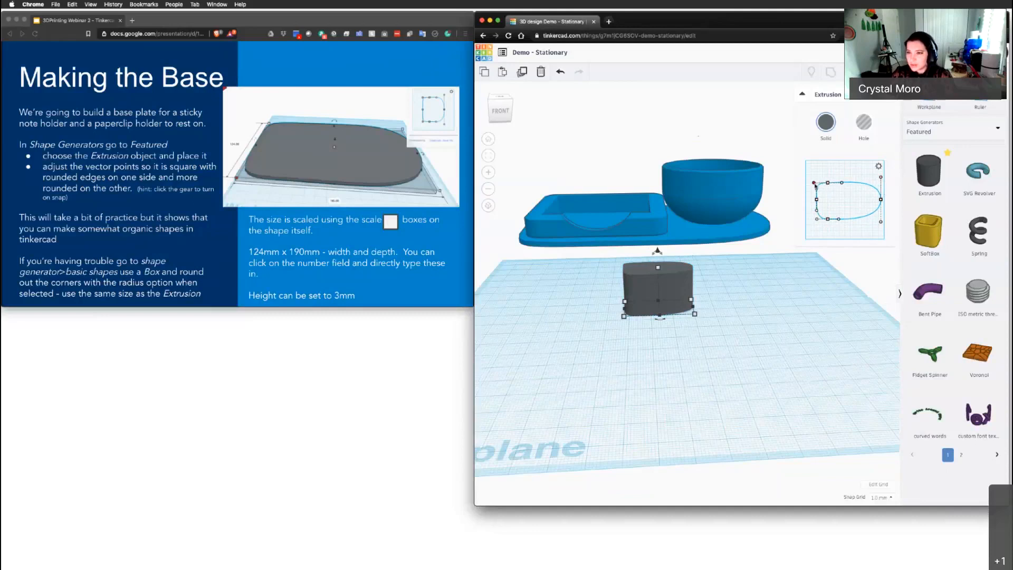
left_click_drag(815, 219, 813, 219)
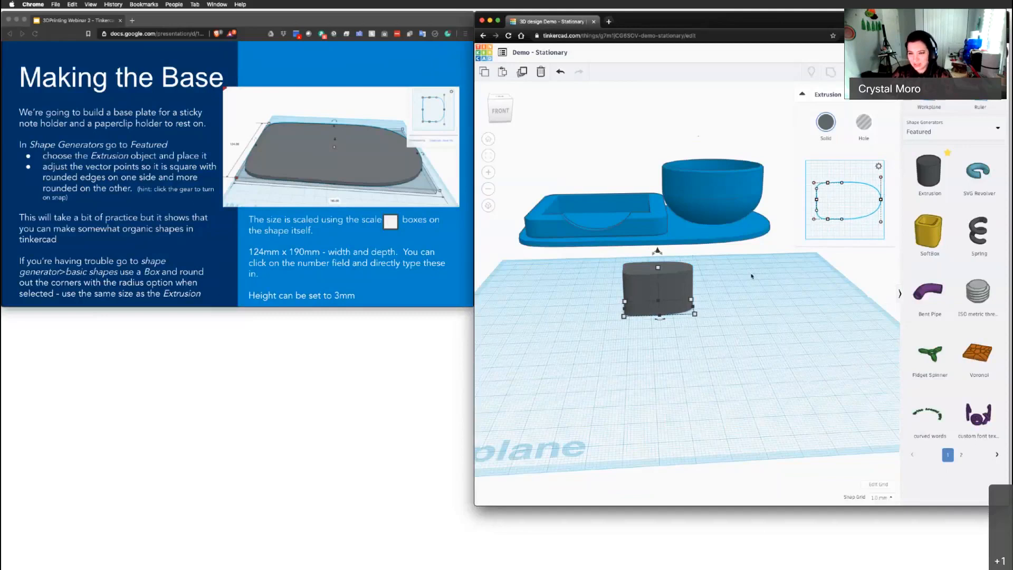
Step: Deselect and reselect the extrusion to check its reshaped form and profile
mouse_move(752, 276)
right_mouse_down()
mouse_move(744, 272)
mouse_move(726, 349)
mouse_move(728, 315)
mouse_move(757, 280)
right_mouse_up()
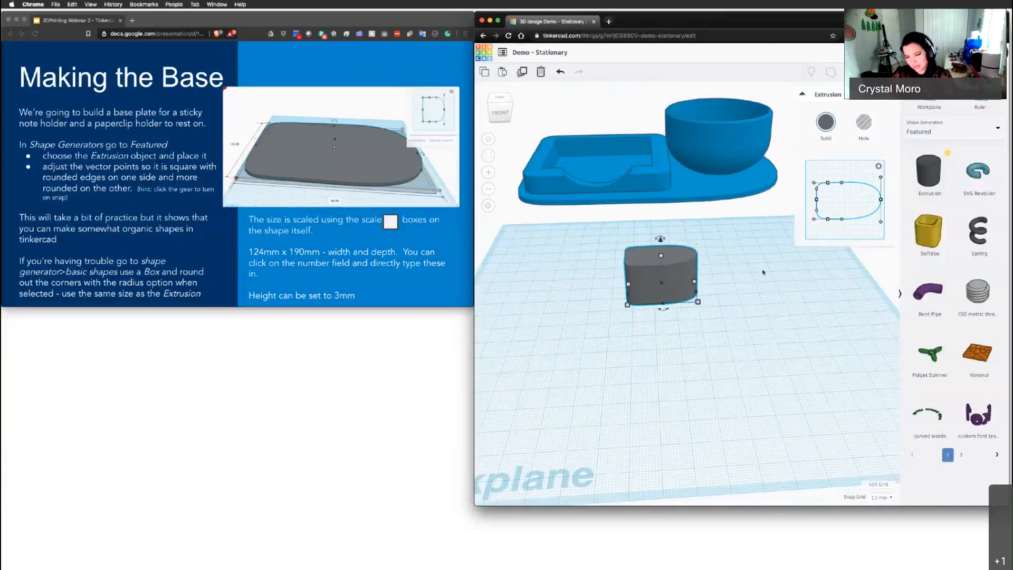
left_click(746, 275)
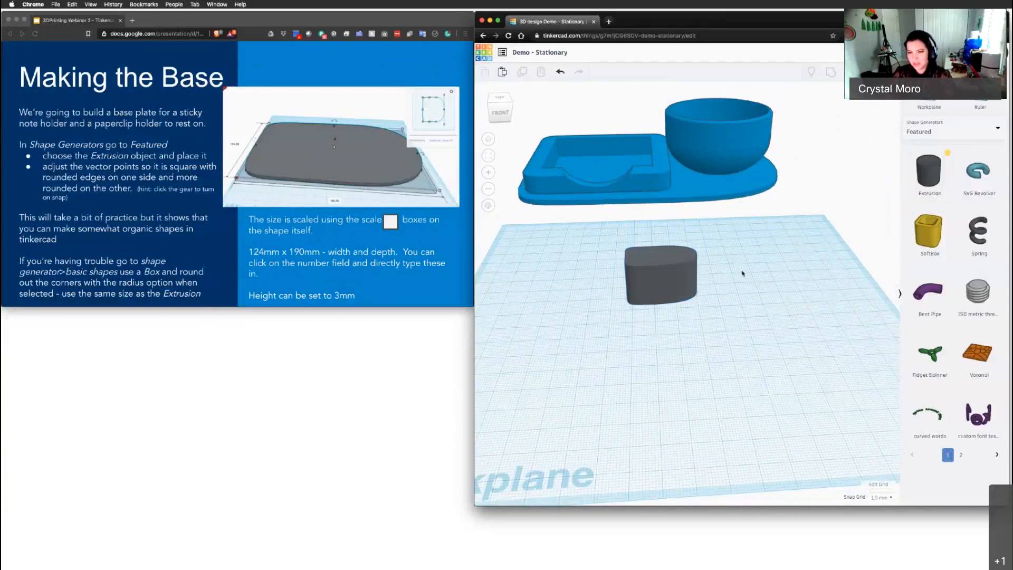
left_click(660, 275)
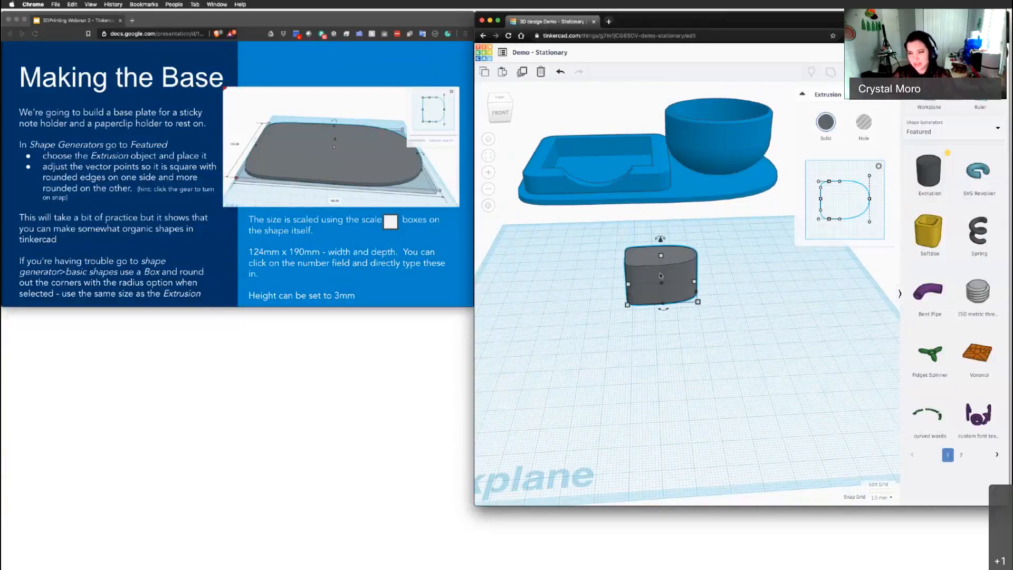
left_click(736, 278)
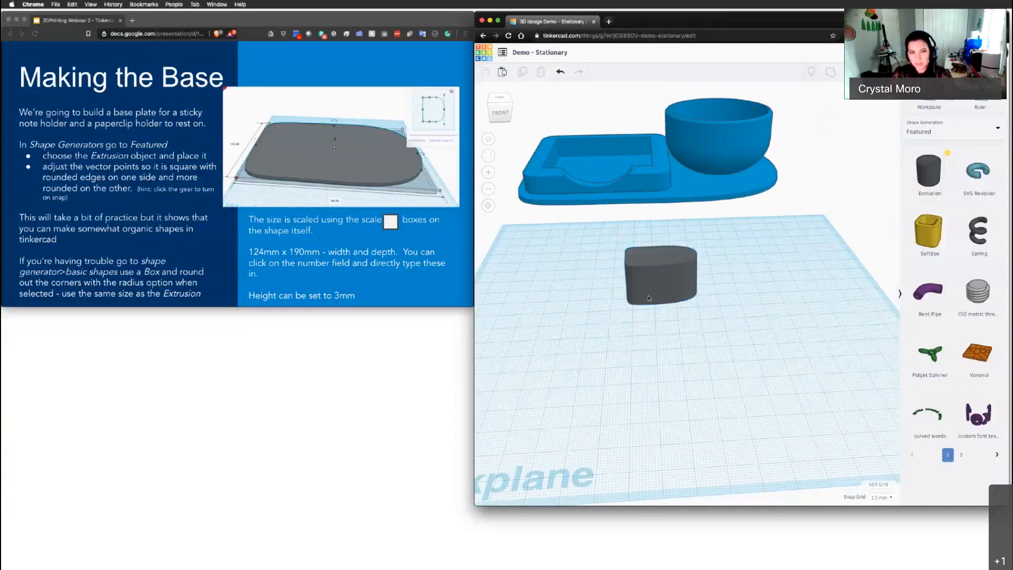
middle_click_drag(648, 298, 669, 275)
scroll(668, 275, "down", 3)
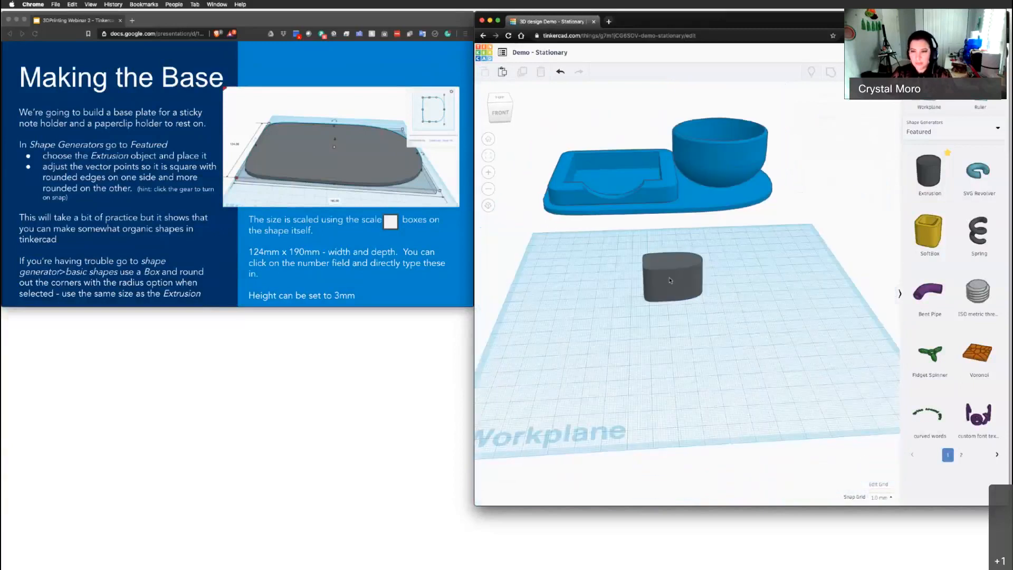
left_click(669, 281)
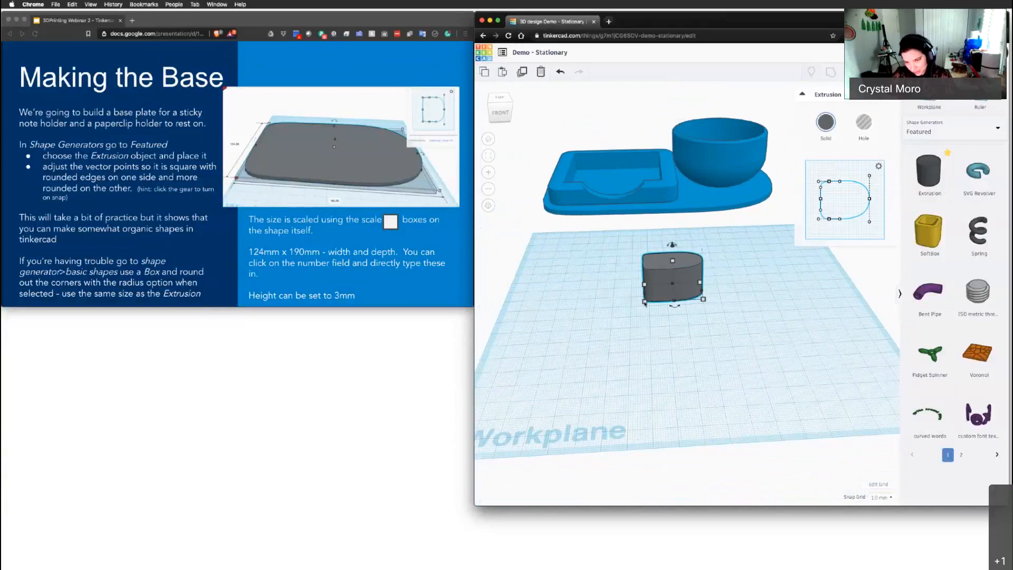
Step: Scale the extrusion's footprint by its corners to about 108 mm wide and 89 mm deep
middle_click_drag(645, 303, 646, 311)
mouse_move(674, 271)
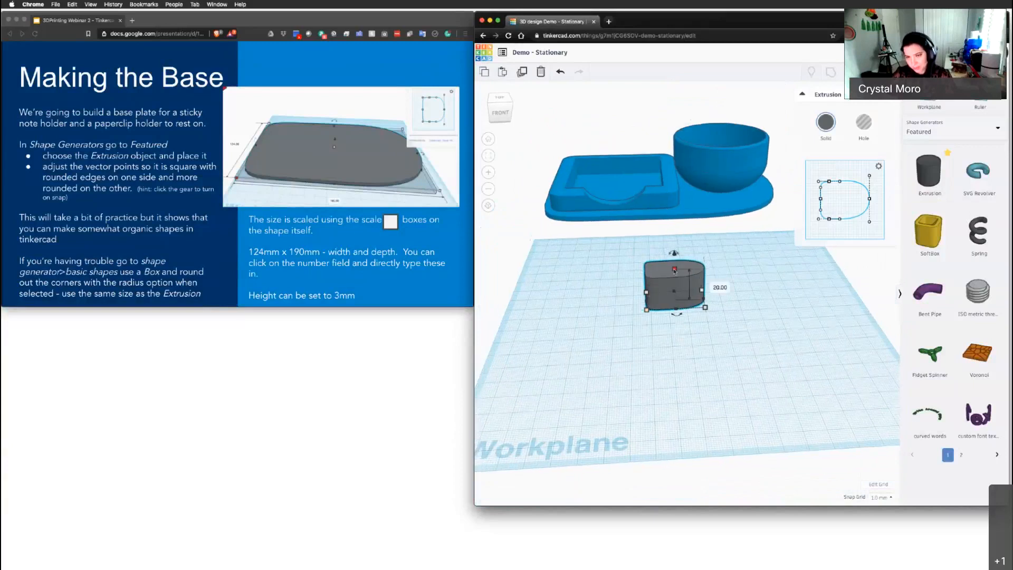
mouse_move(647, 311)
left_click_drag(647, 311, 606, 407)
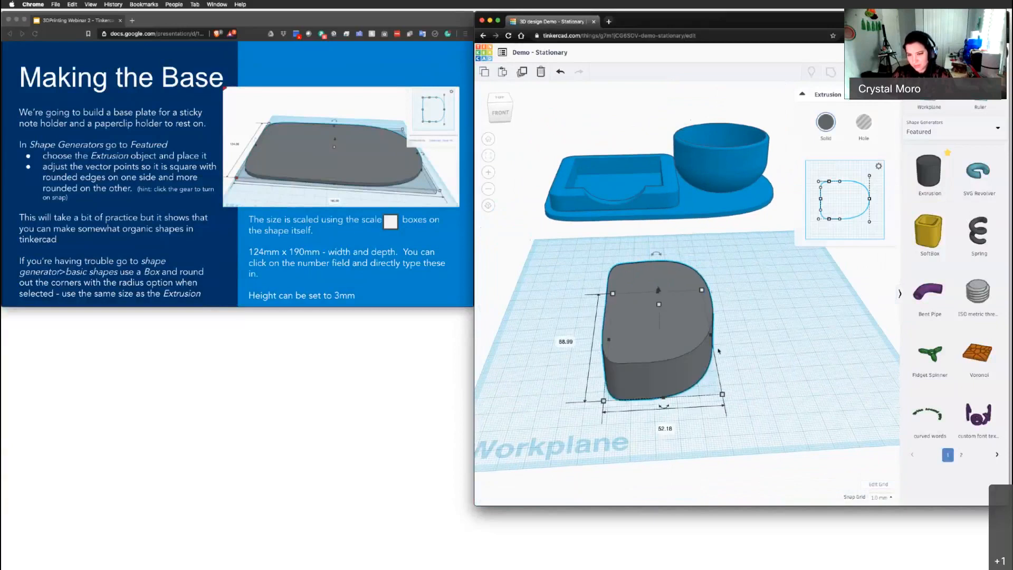
left_click_drag(722, 394, 845, 388)
Step: Flatten the extrusion into a base plate 3 mm high
left_click_drag(714, 301, 722, 330)
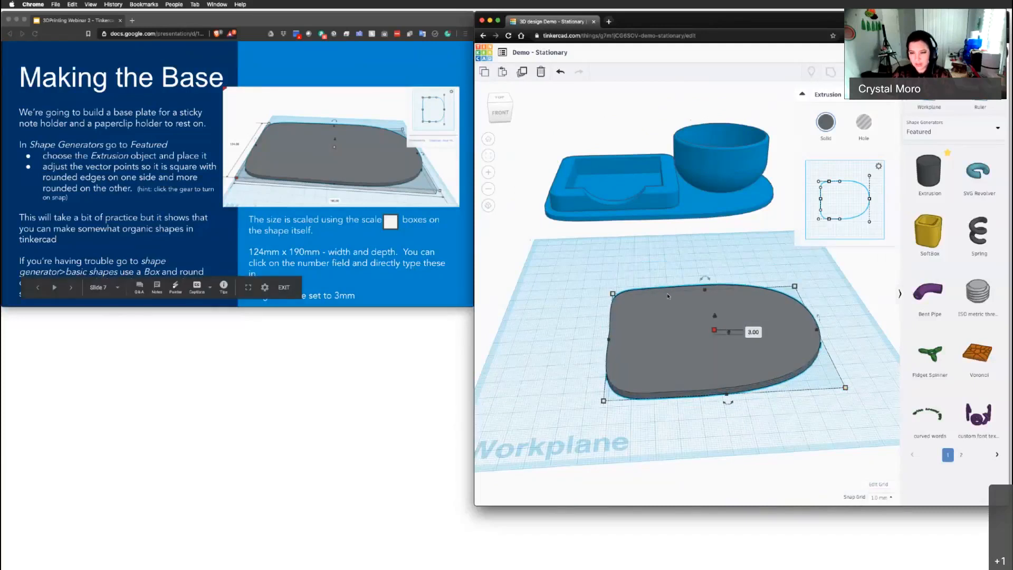
middle_click_drag(656, 284, 631, 277)
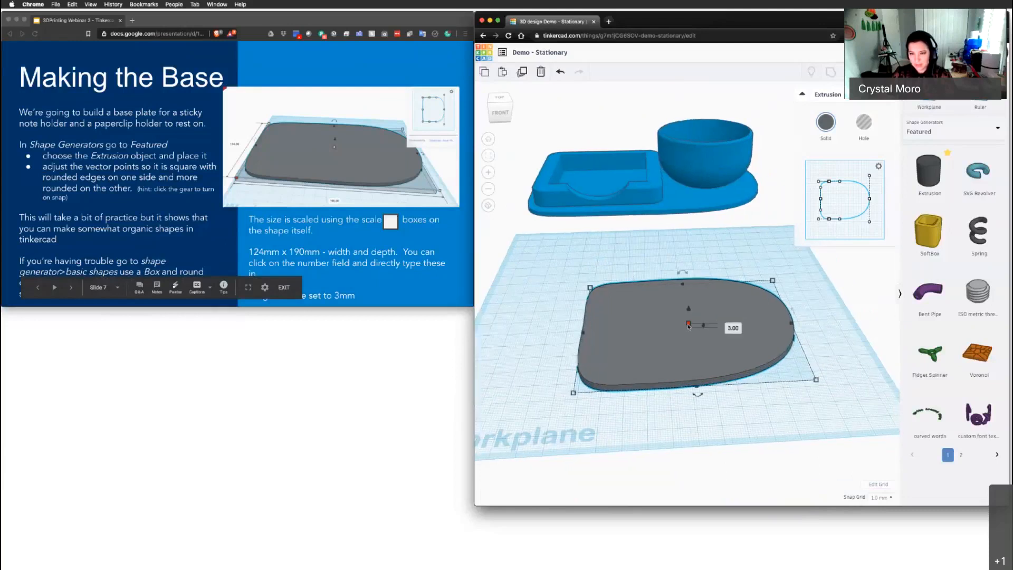
left_click(727, 325)
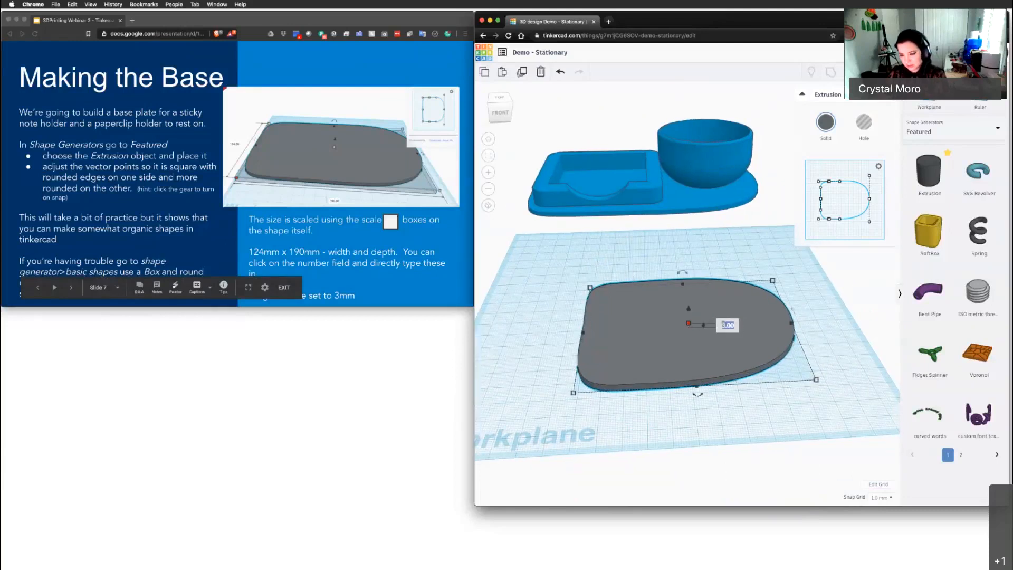
key("Return")
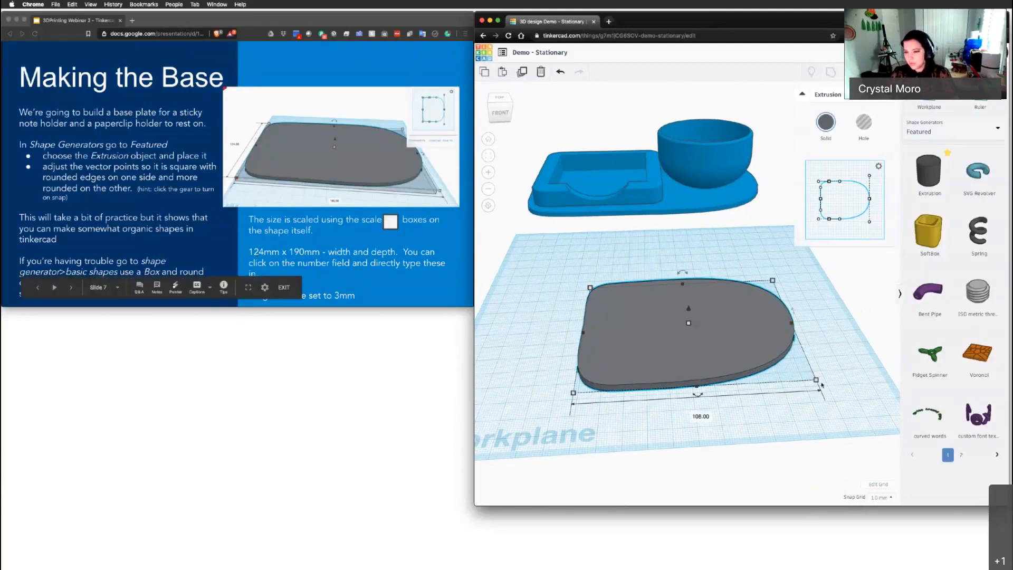
Step: Set the base plate's depth to 190 mm
left_click(832, 321)
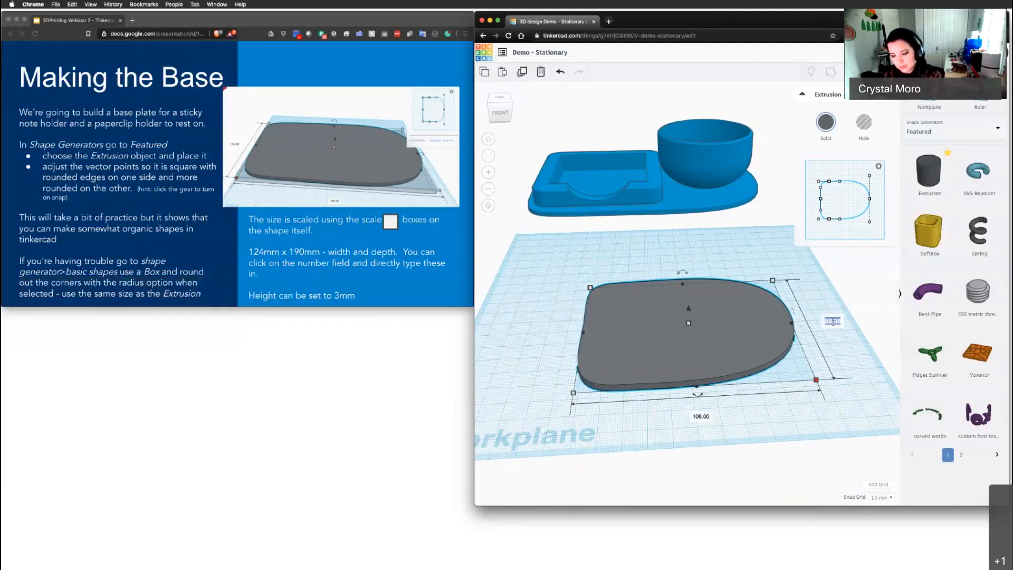
type("190")
key("Return")
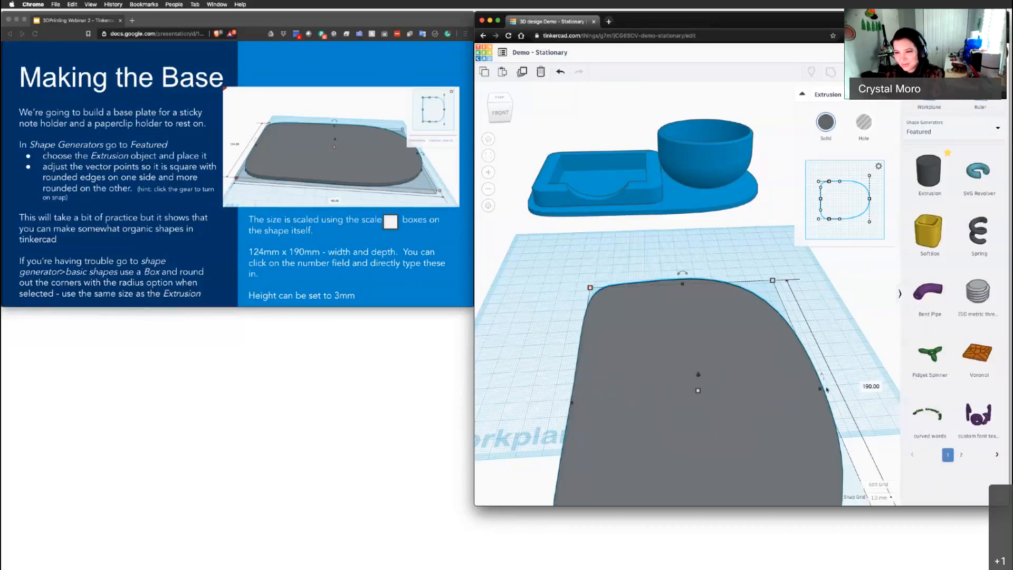
Step: Set the base plate's depth to 128 mm
mouse_move(773, 282)
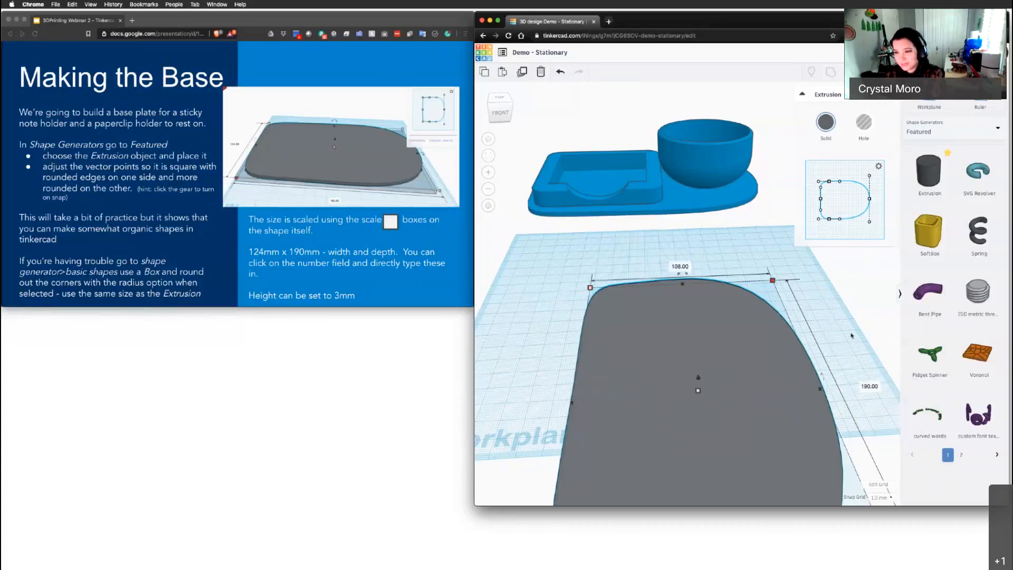
left_click(869, 385)
key("Return")
left_click(871, 385)
key("Return")
left_click(870, 386)
type("128")
key("Return")
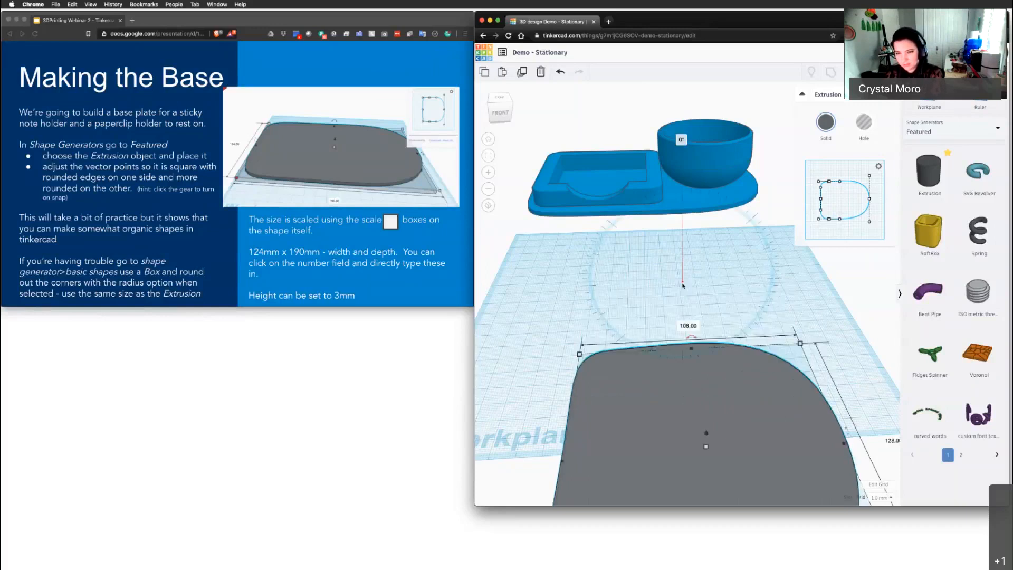
Step: Move the base plate about 96 mm back so it lies on the workplane
left_click_drag(699, 360, 682, 263)
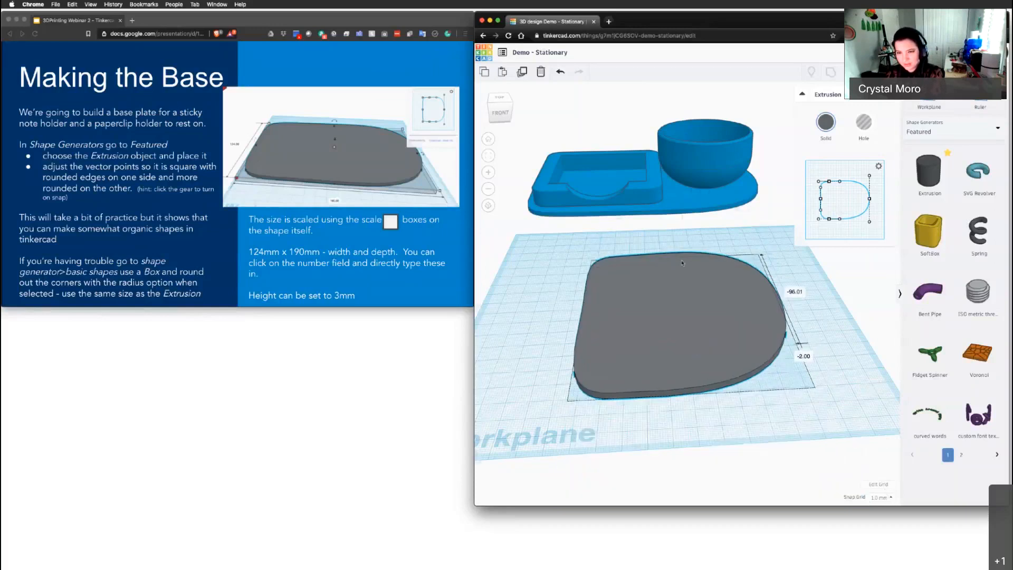
middle_click_drag(682, 263, 679, 303)
right_click_drag(679, 303, 686, 269)
Step: Set the base plate's width to 190 mm and shift the plate to the right on the workplane
left_click(683, 248)
type("190")
key("Return")
left_click_drag(658, 322, 717, 314)
mouse_move(672, 341)
middle_mouse_down()
mouse_move(699, 331)
mouse_move(671, 335)
middle_mouse_up()
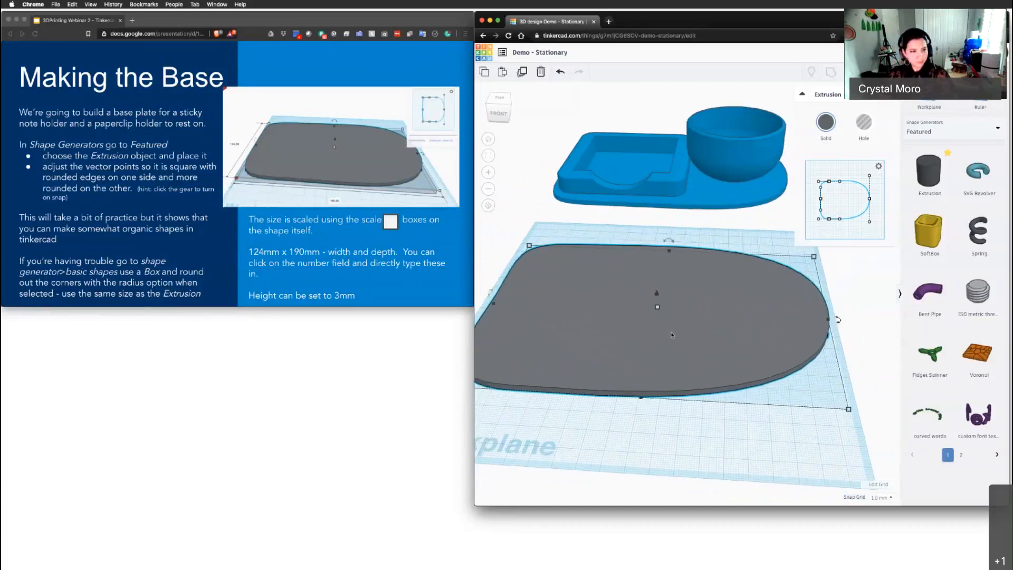
Step: Advance the slides to Sticky Note Holder, then place a solid box from Basic Shapes on the base plate
left_click(339, 229)
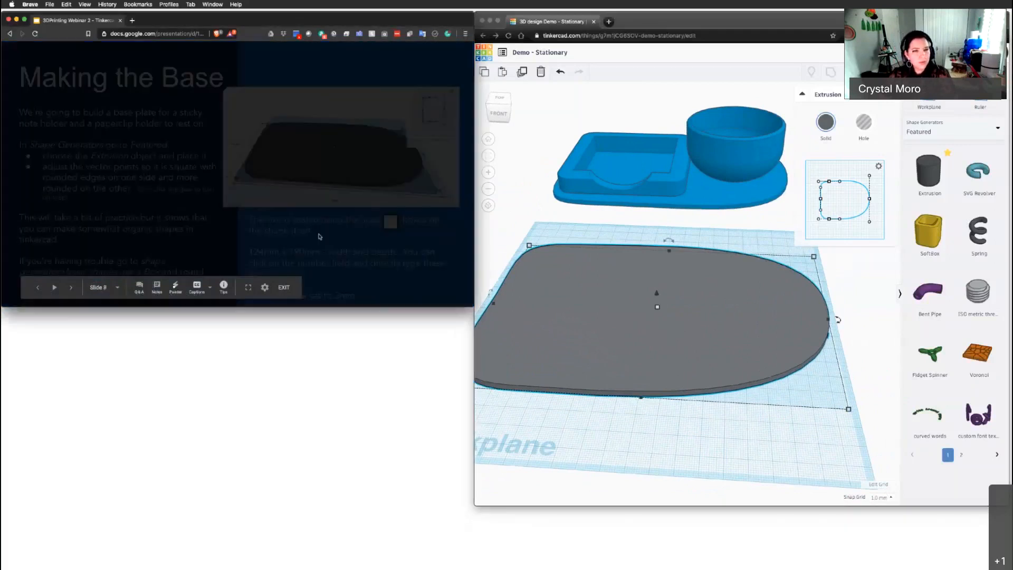
right_click_drag(617, 234, 632, 232)
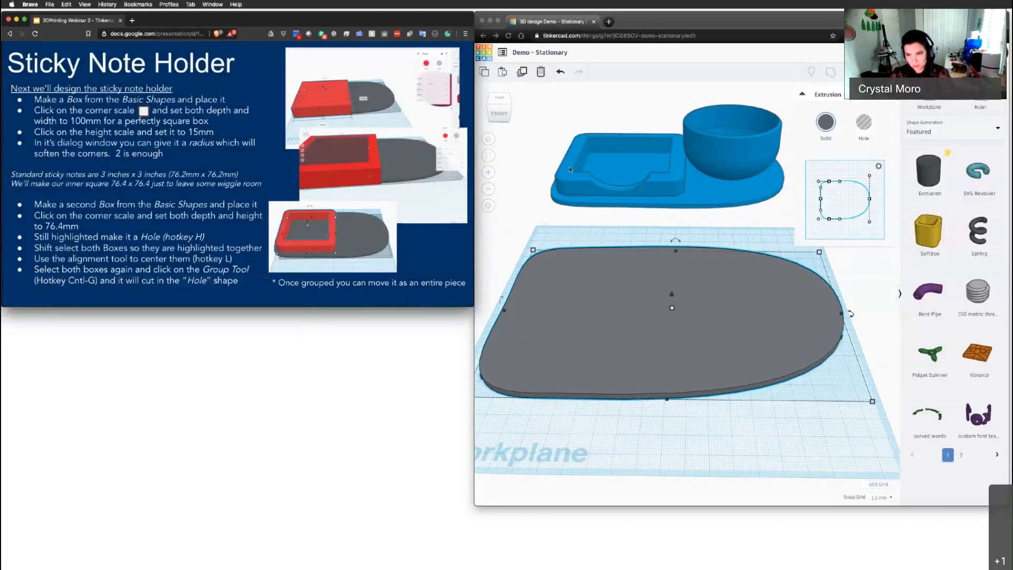
left_click(969, 135)
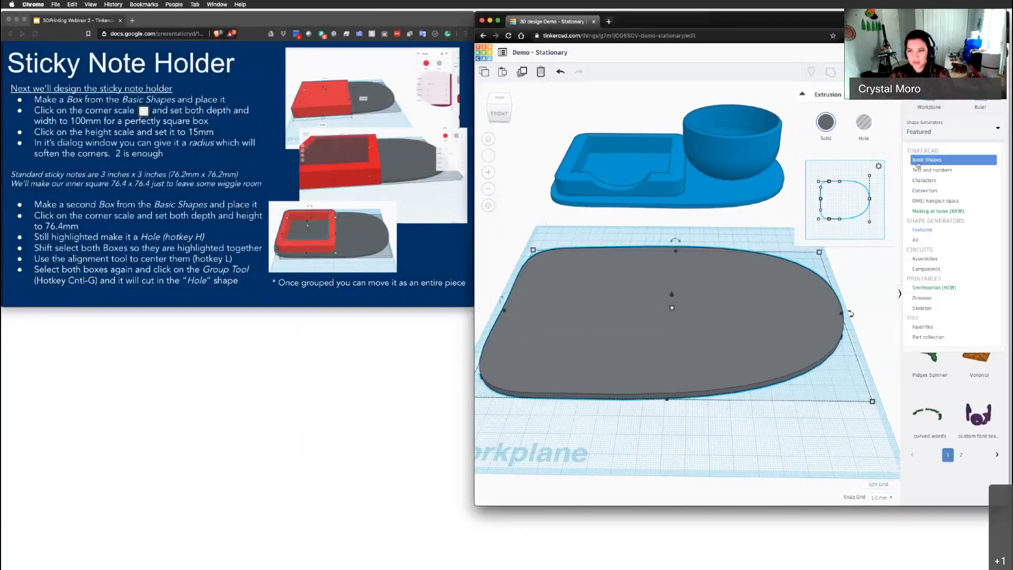
left_click(918, 161)
left_click(929, 232)
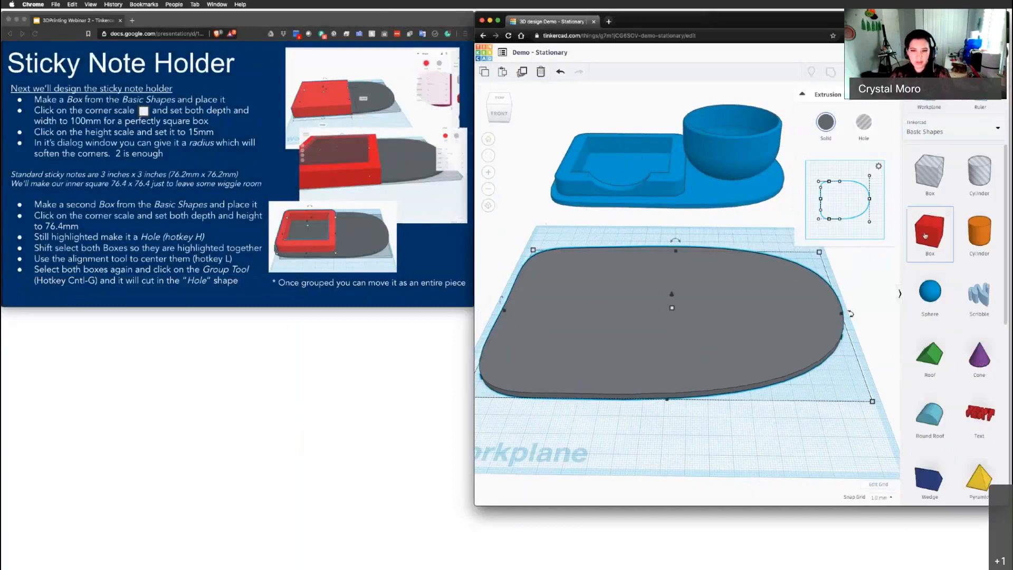
left_click(601, 297)
Step: Set the box's width and depth to 100 mm and position it over the squarer end of the base plate
left_click(580, 306)
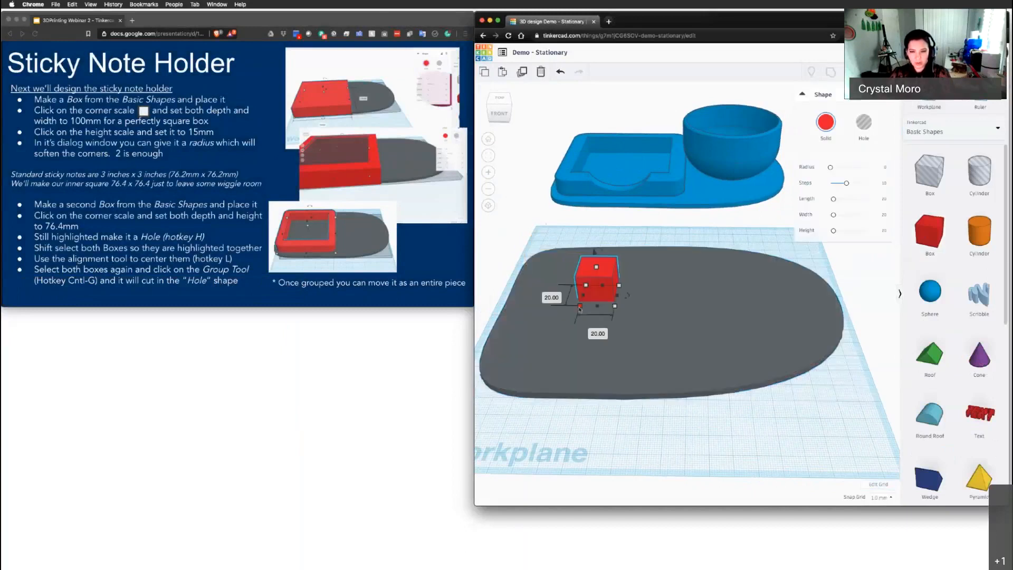
left_click(545, 296)
type("100")
key("Tab")
type("100")
key("Return")
left_click_drag(563, 365, 610, 291)
Step: Set the red box's height to 15 mm
mouse_move(611, 290)
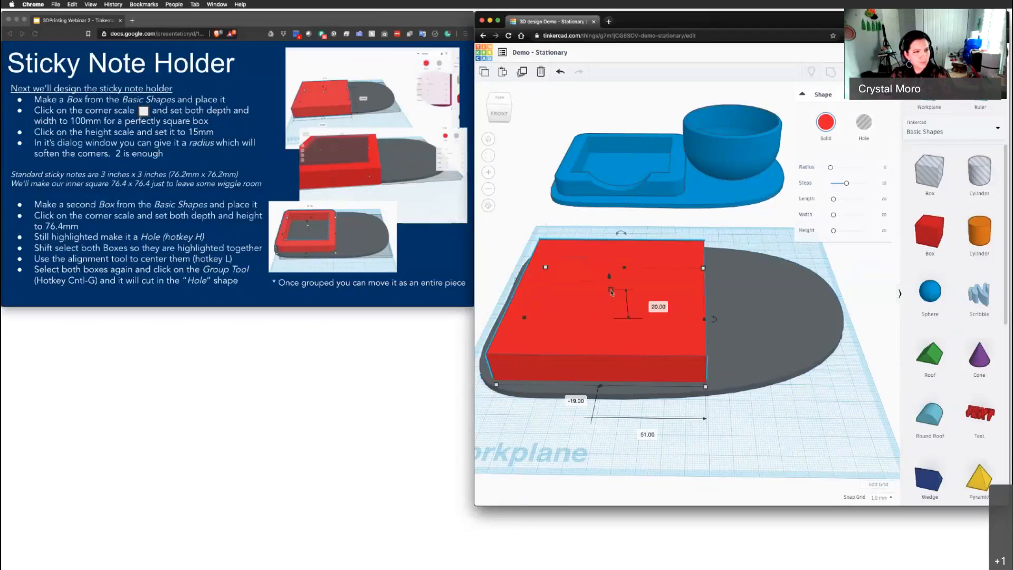
left_click(651, 303)
type("15")
key("Return")
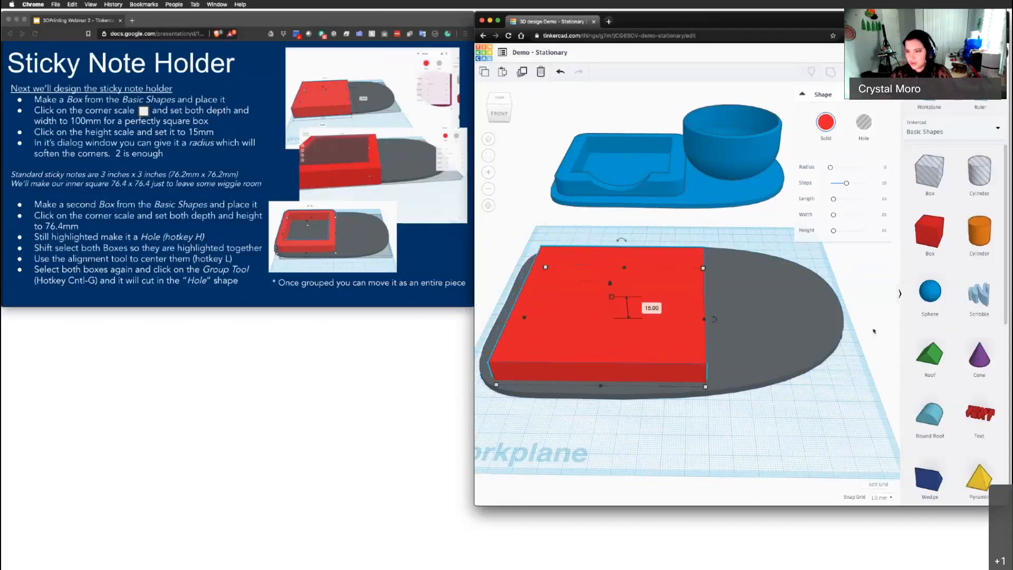
Step: Round the red box's corners with a radius of 3
middle_click_drag(650, 323, 656, 318)
right_click_drag(656, 318, 672, 296)
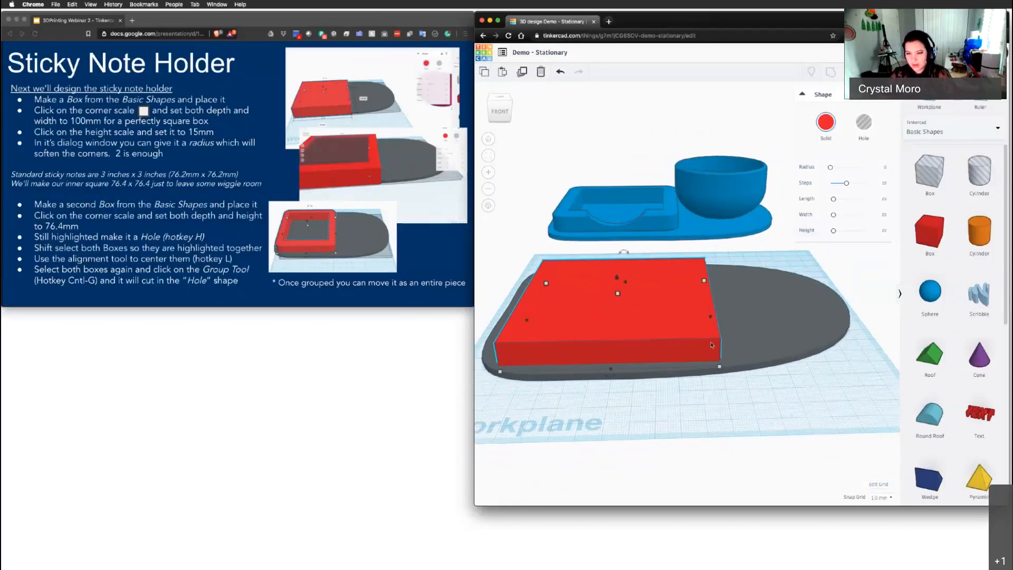
scroll(701, 345, "up", 4)
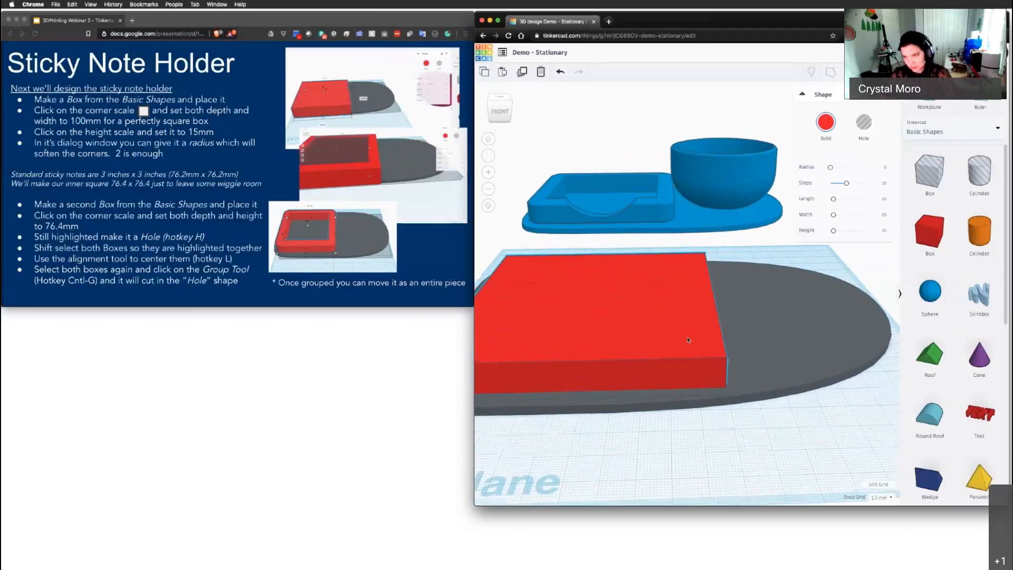
middle_click_drag(724, 284, 737, 284)
left_click_drag(830, 168, 839, 170)
mouse_move(833, 168)
left_mouse_down()
mouse_move(860, 172)
mouse_move(835, 167)
left_mouse_up()
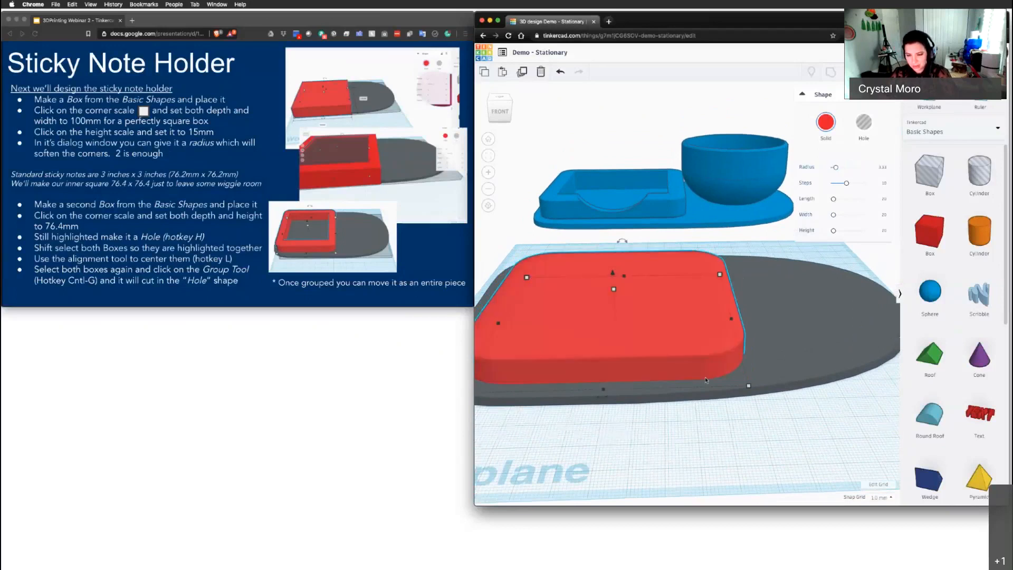
middle_click_drag(705, 380, 715, 337)
left_click(878, 167)
type("3")
key("Return")
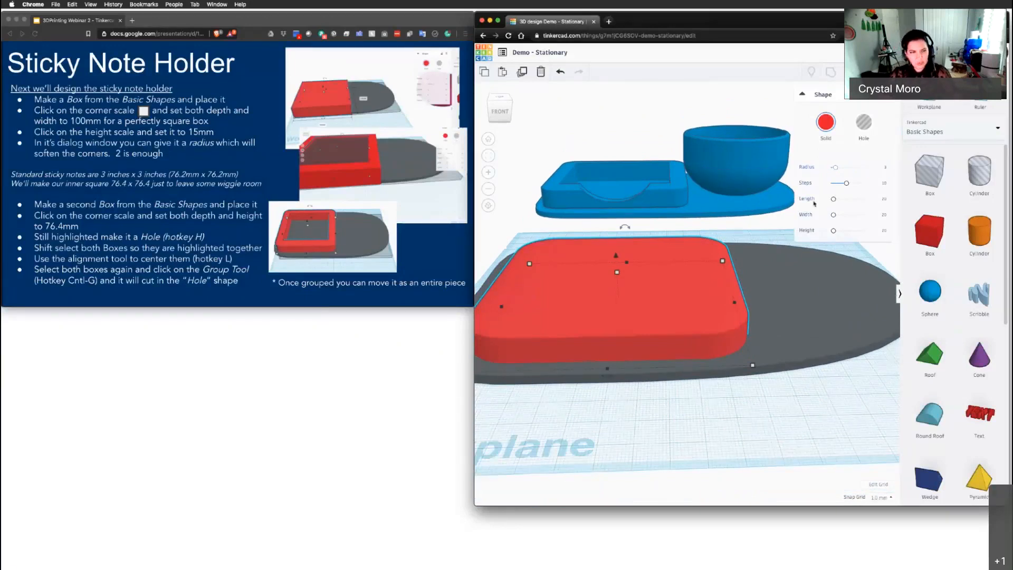
Step: Place a second box from Basic Shapes on top of the red box and make it a hole
left_click(593, 307)
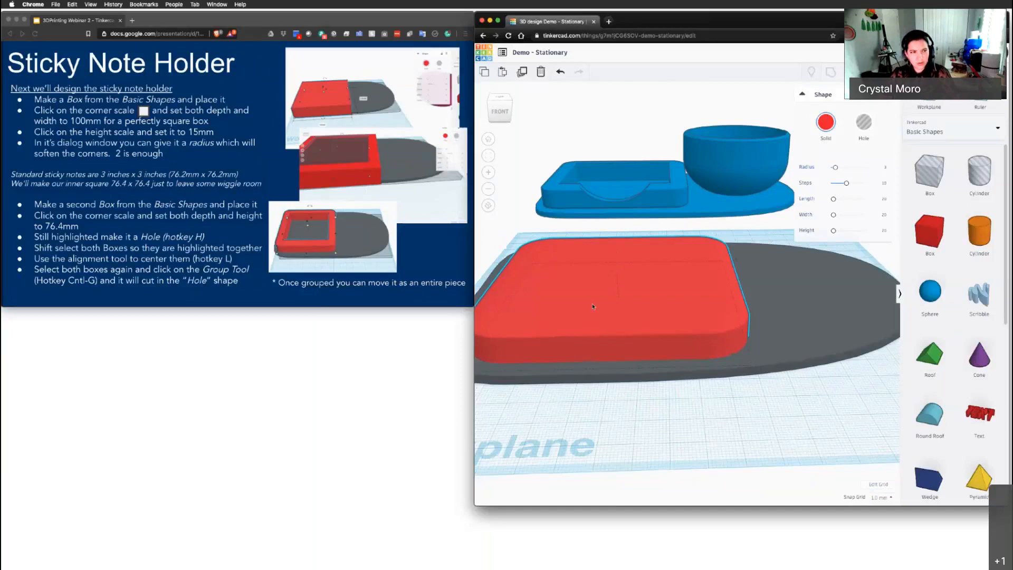
scroll(629, 297, "up", 1)
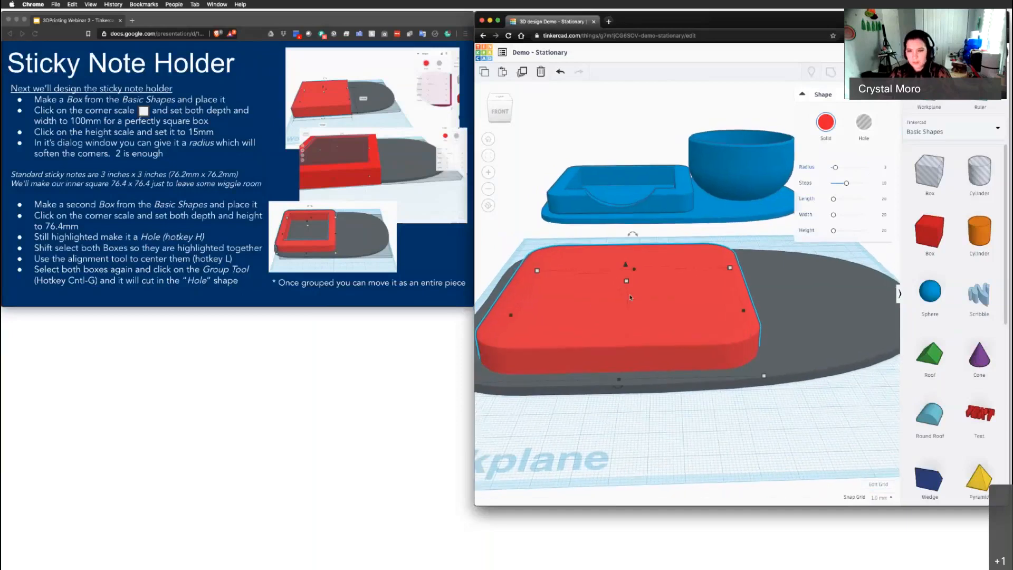
scroll(627, 312, "up", 1)
right_click_drag(626, 312, 627, 353)
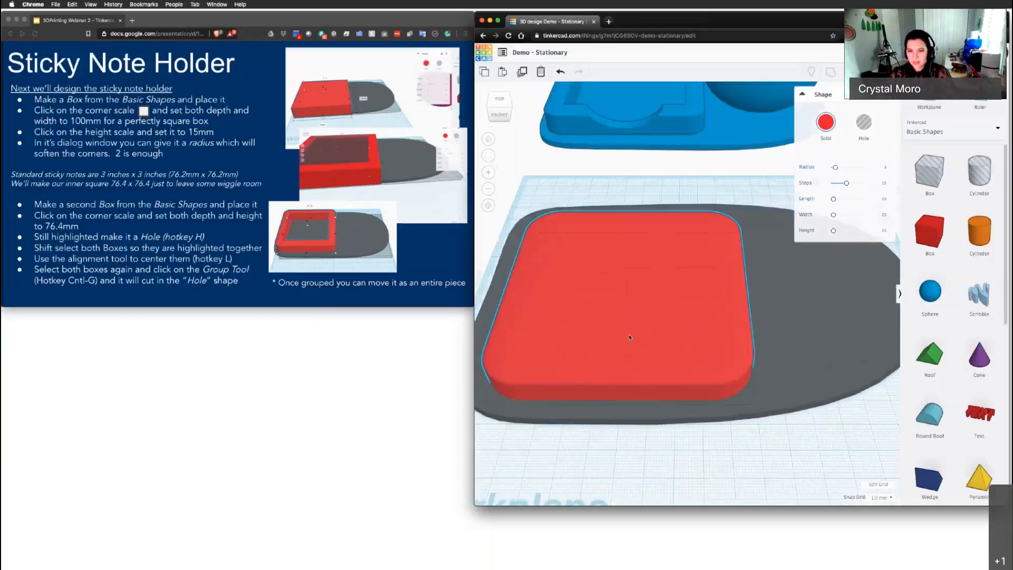
scroll(627, 353, "up", 1)
scroll(610, 276, "down", 1)
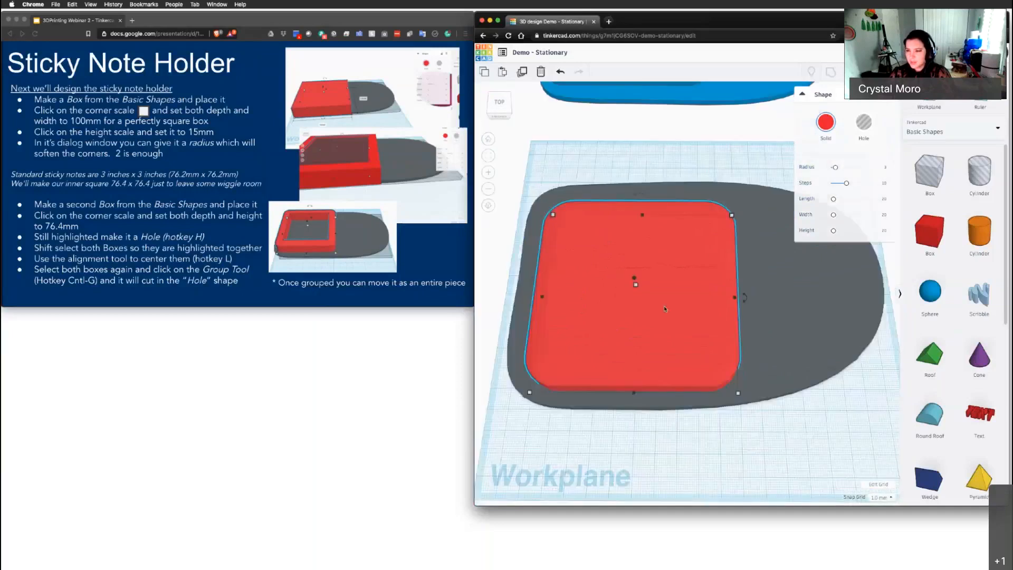
scroll(638, 278, "down", 1)
left_click(933, 233)
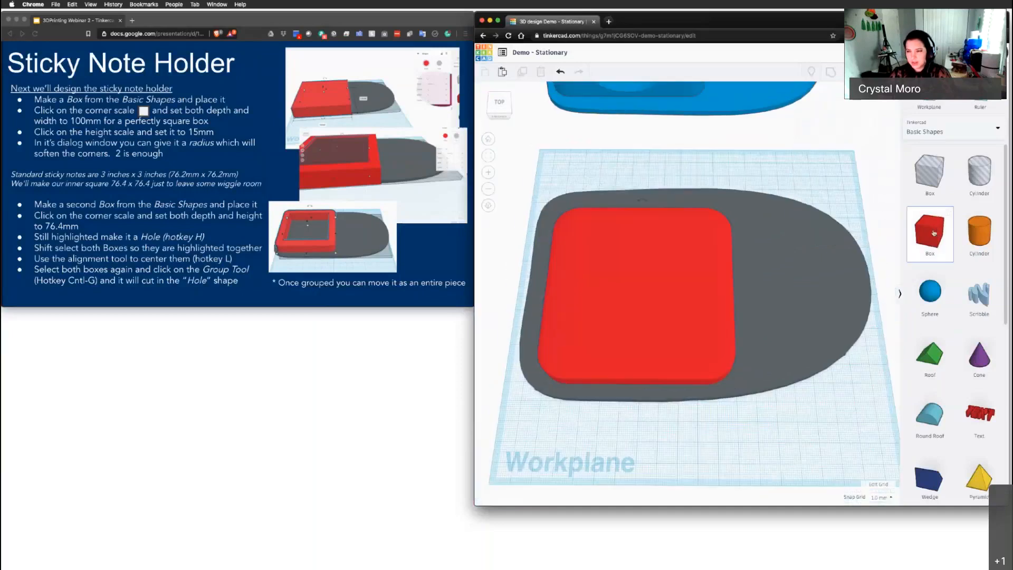
left_click(609, 272)
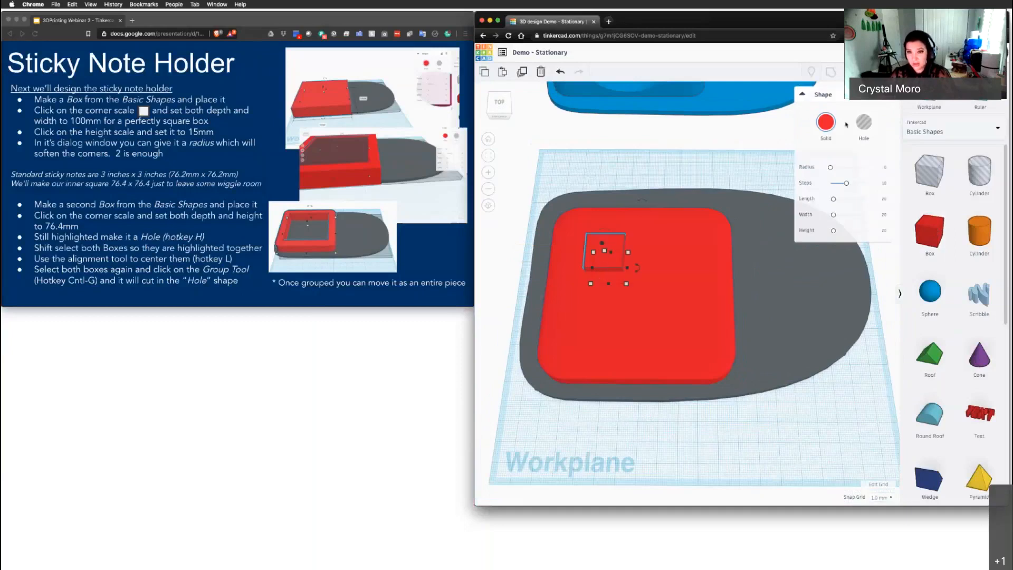
left_click(863, 122)
Step: Set the hole box's width to 76.4 mm
mouse_move(633, 256)
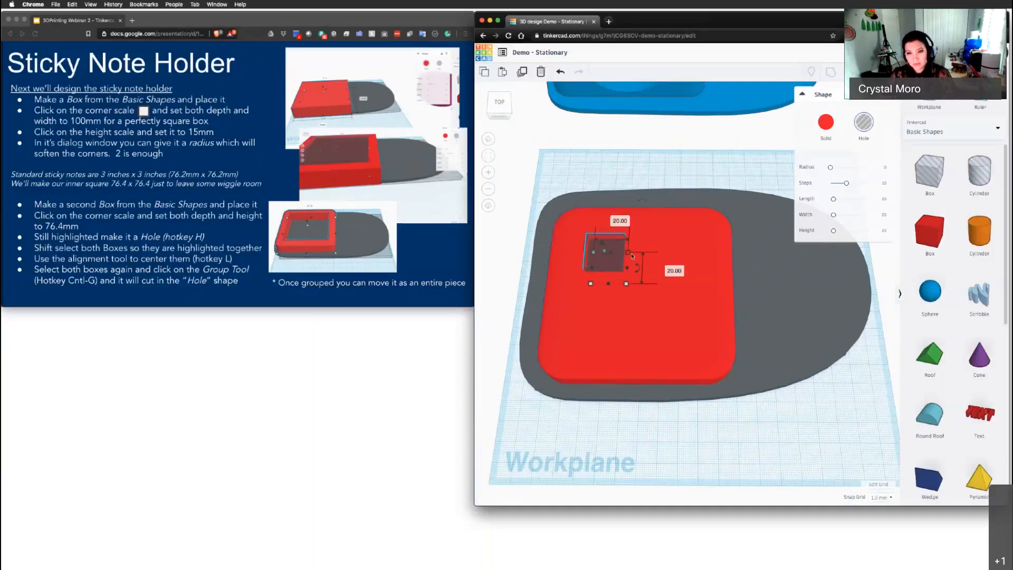
left_click(614, 219)
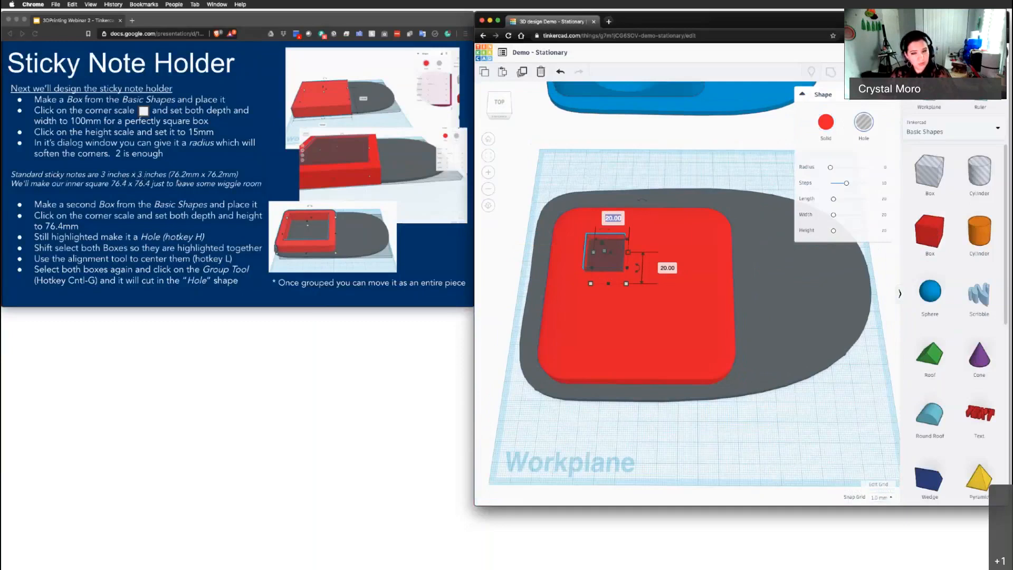
left_click_drag(605, 229, 606, 229)
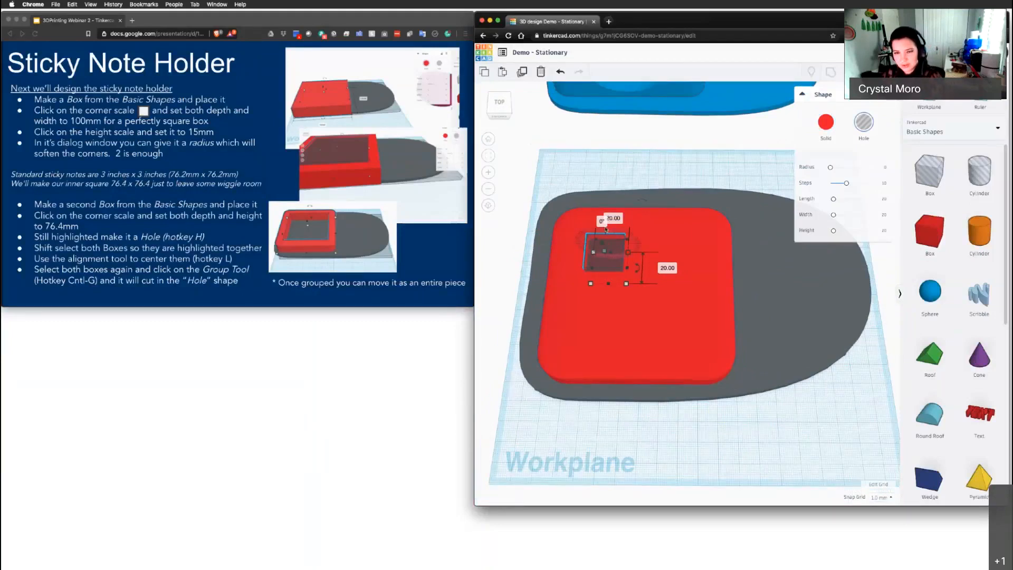
left_click(611, 218)
type("76")
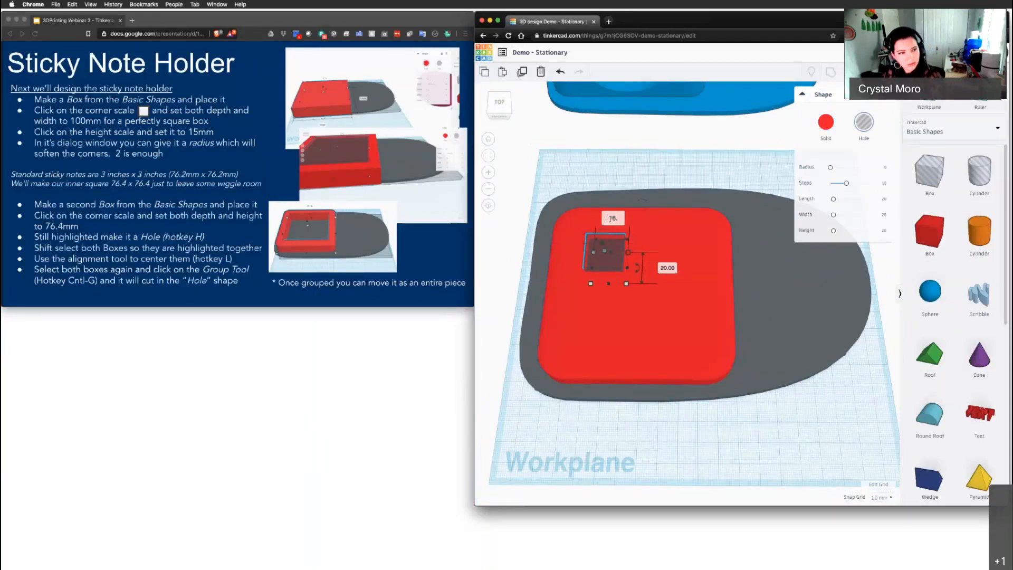
type(".")
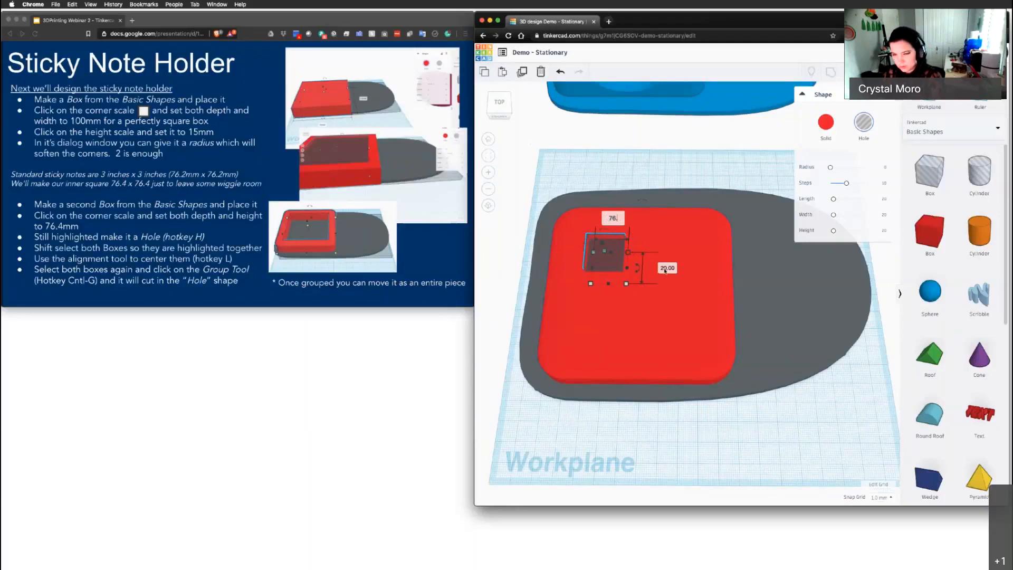
type("4")
Step: Set the hole box's depth to 76.4 mm
key("Tab")
type("7")
key("Return")
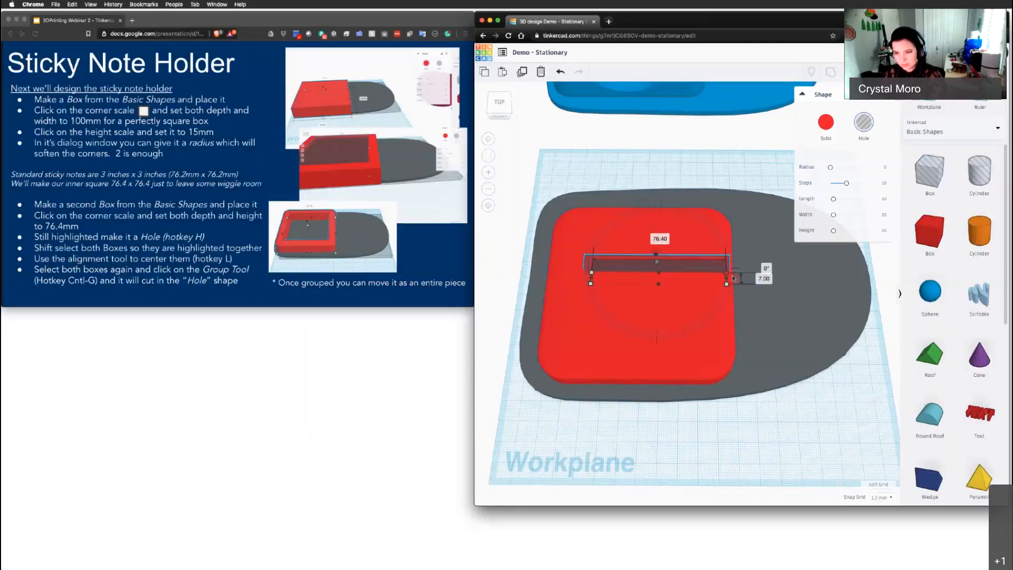
left_click(763, 278)
type("76.4")
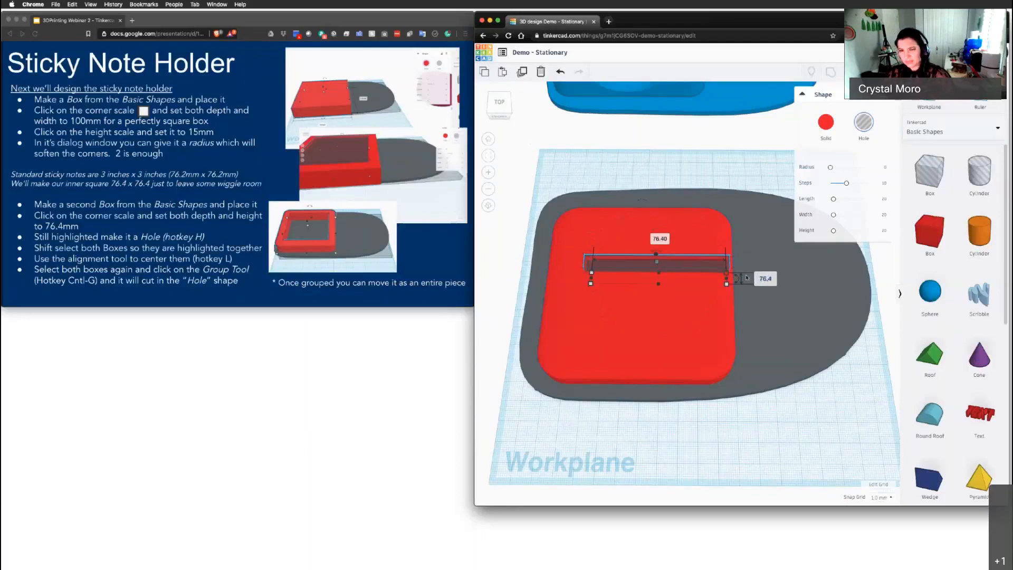
key("Return")
Step: Move the hole box roughly over the middle of the red rounded box
left_click_drag(655, 249, 632, 322)
right_click_drag(642, 365, 644, 321)
mouse_move(643, 322)
left_mouse_down()
mouse_move(657, 317)
mouse_move(630, 313)
left_mouse_up()
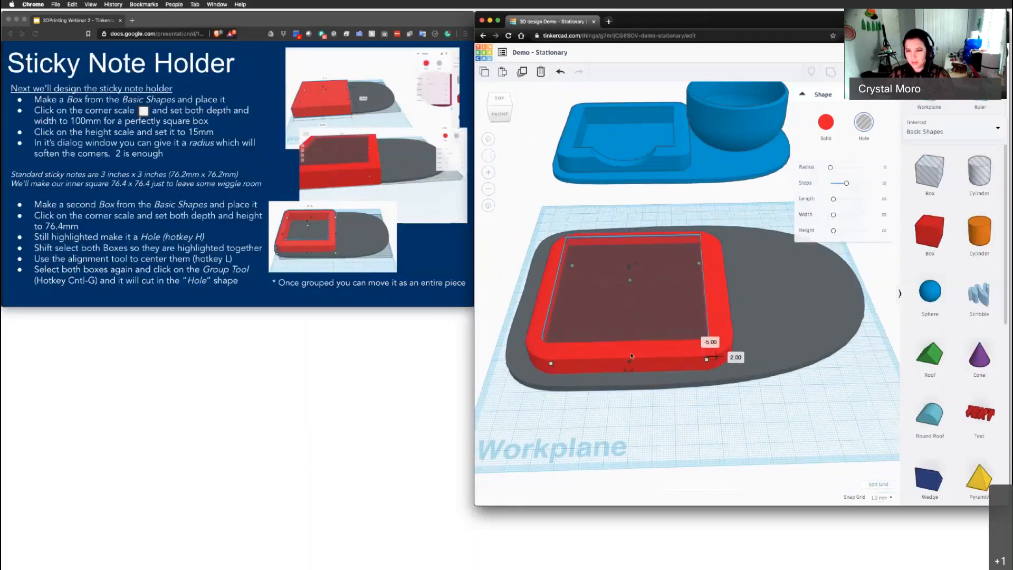
left_click(783, 422)
Step: Align the hole box and the red box so they are centered on each other in width and depth
left_click(697, 275)
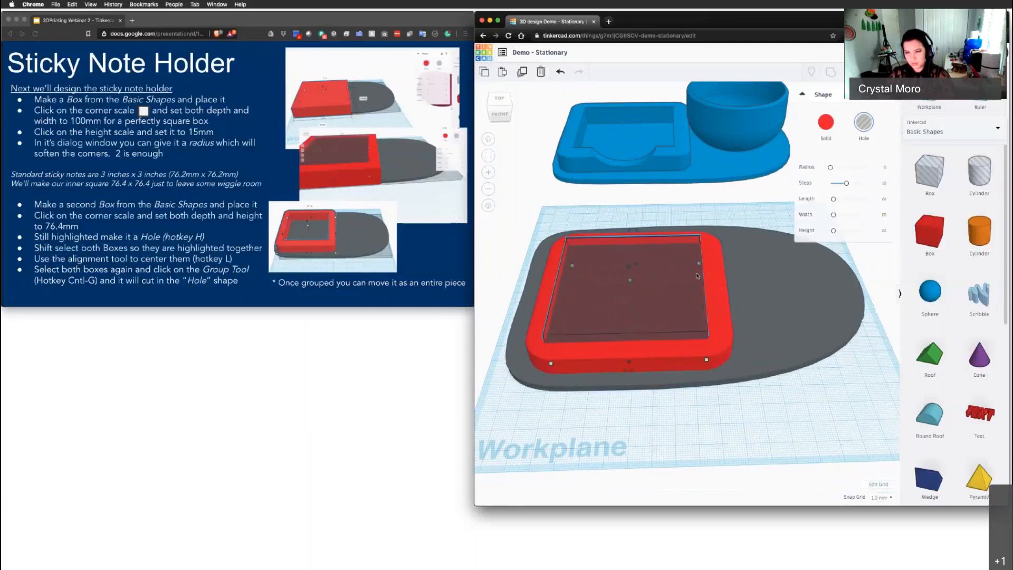
left_click(720, 290, "shift")
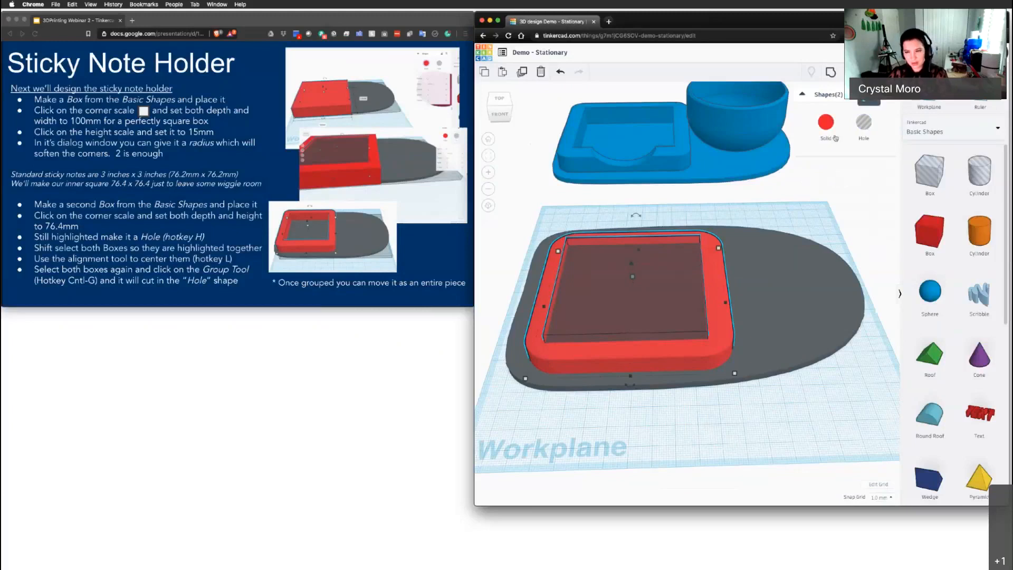
key("l")
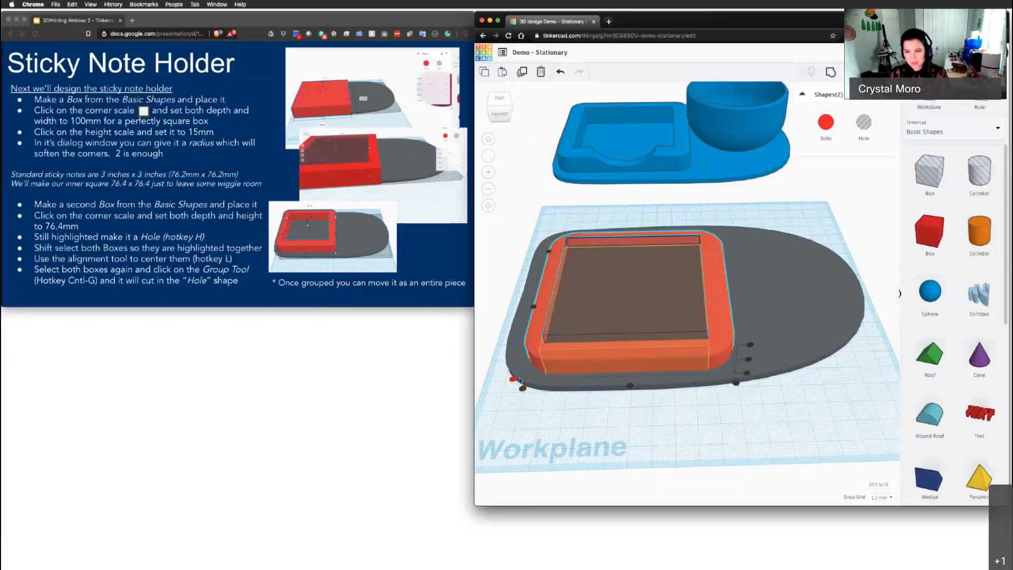
left_click(630, 386)
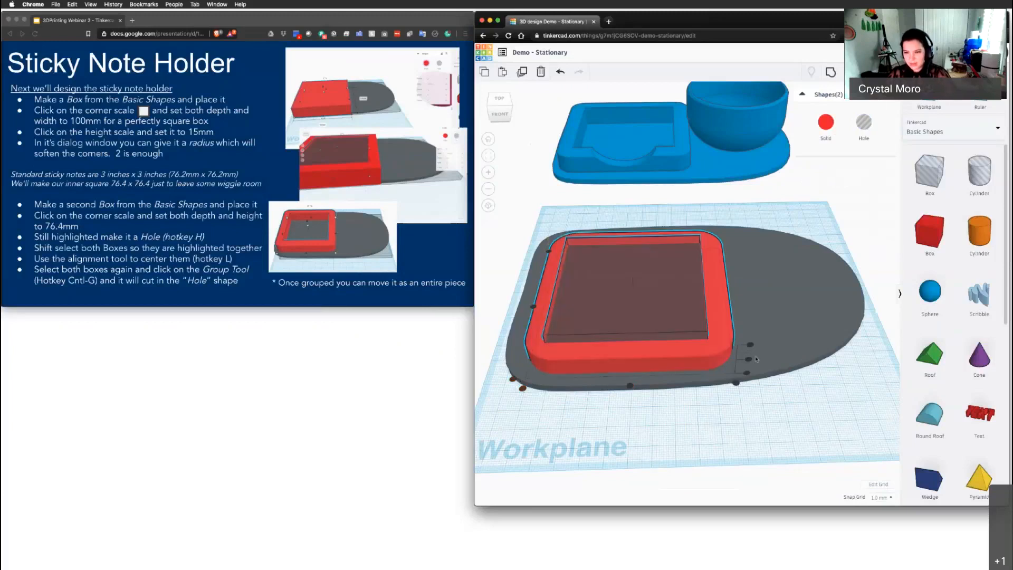
left_click(748, 360)
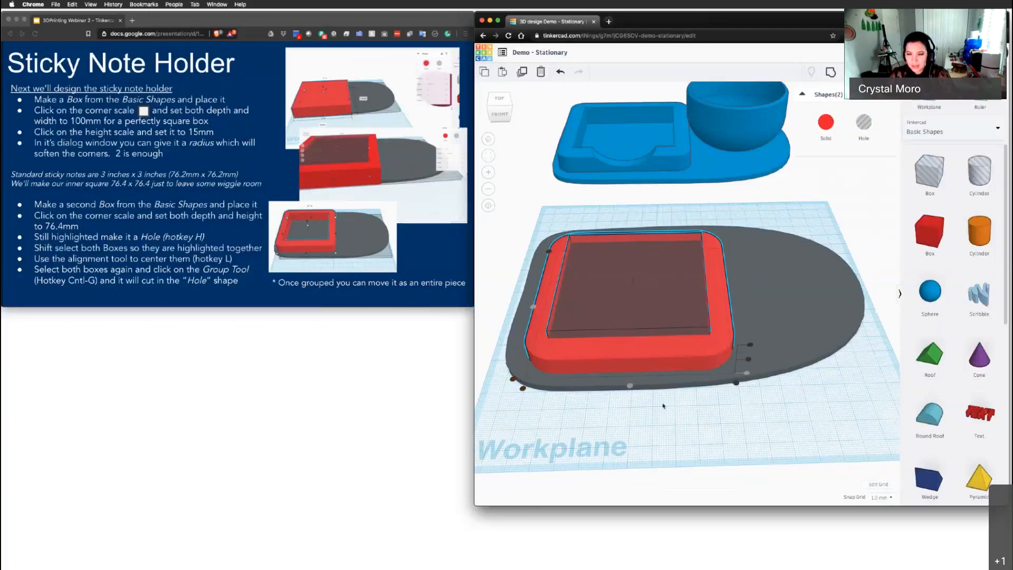
left_click(684, 403)
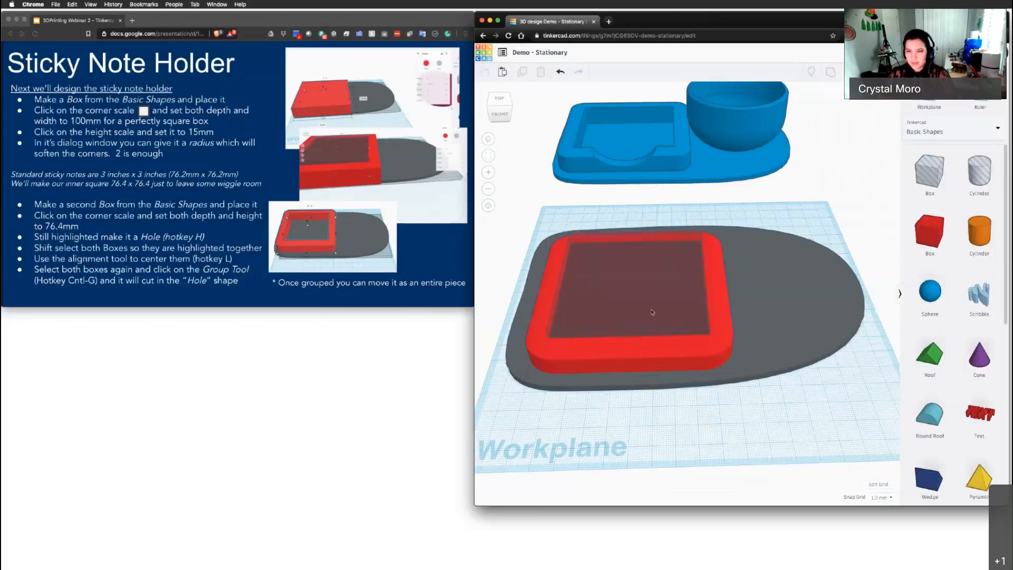
Step: Group the red box with the hole box to cut out the square sticky note recess
right_click_drag(651, 312, 595, 158)
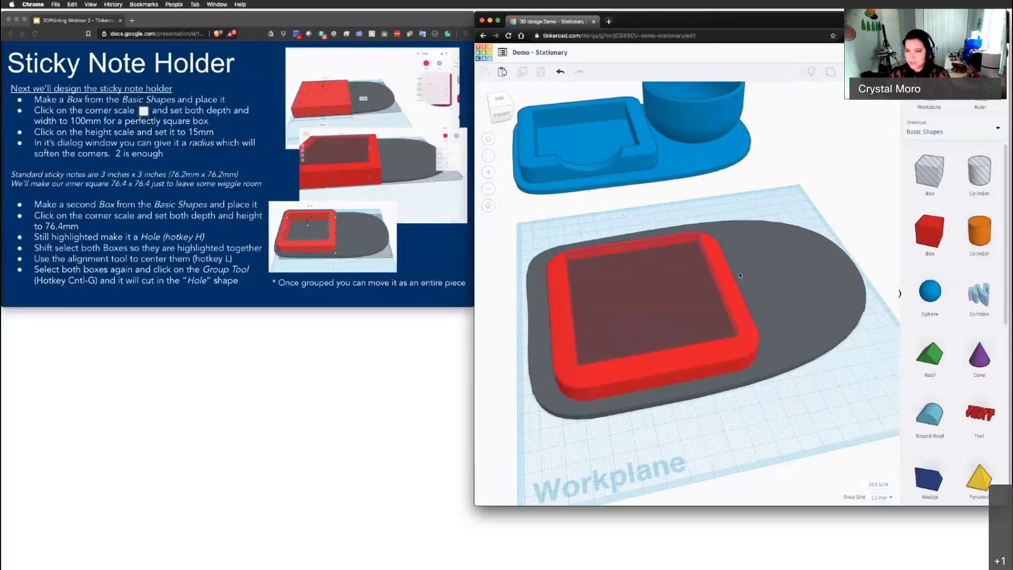
right_click_drag(739, 274, 725, 281)
left_click(711, 288)
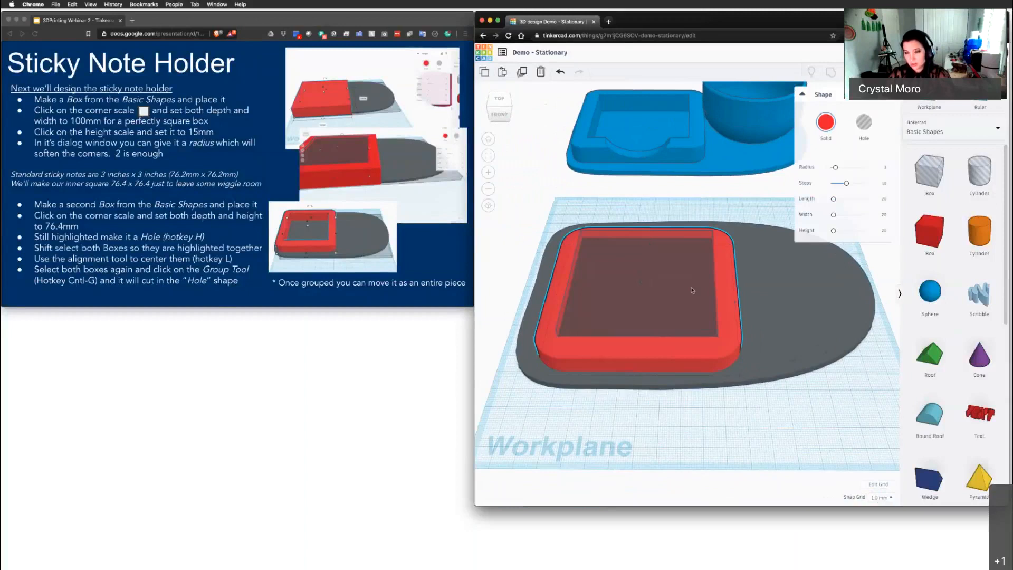
left_click(704, 302, "shift")
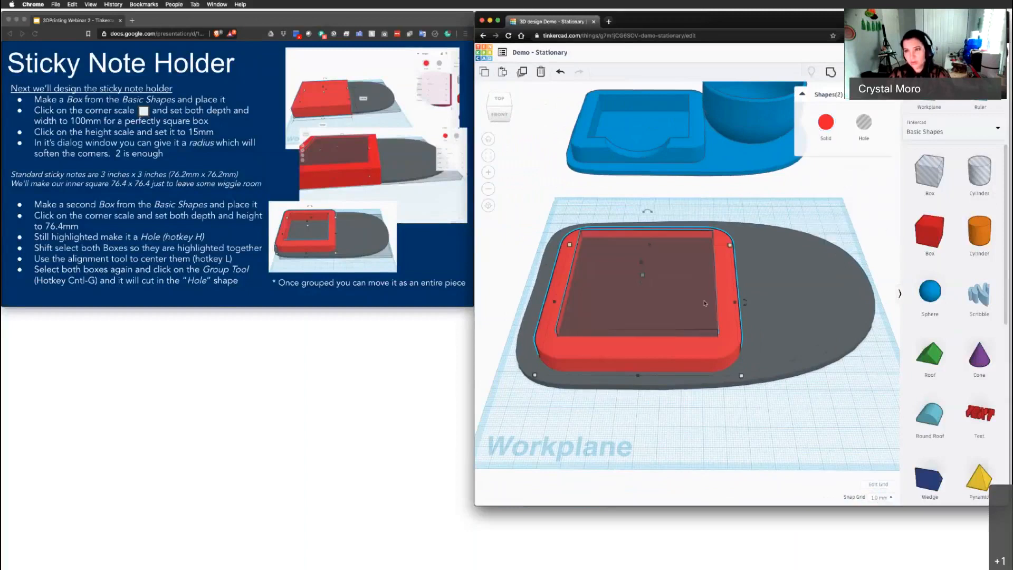
left_click(832, 72)
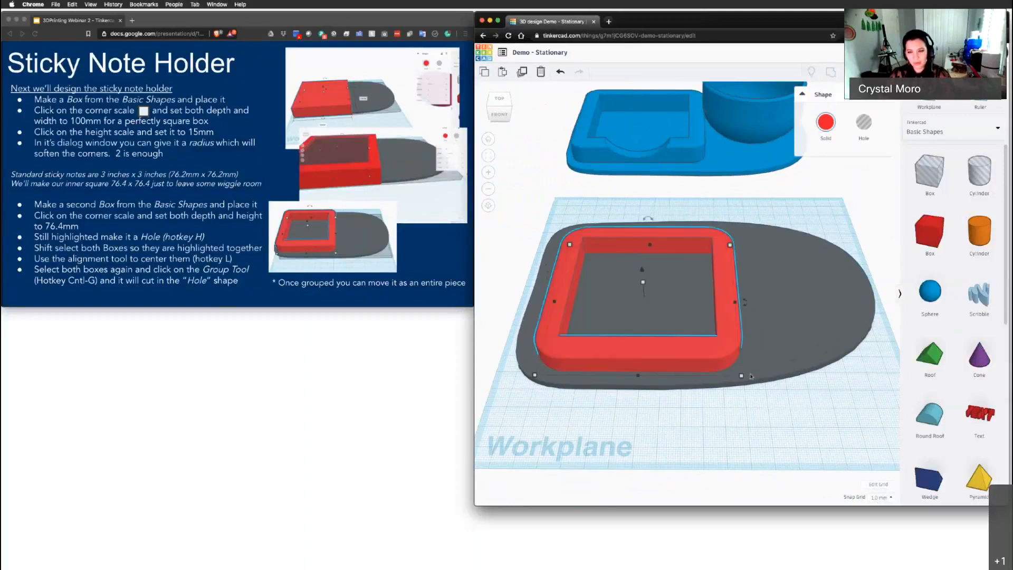
Step: Switch to the slide presentation and advance to the slide about adding extras to the sticky note holder
left_click(654, 420)
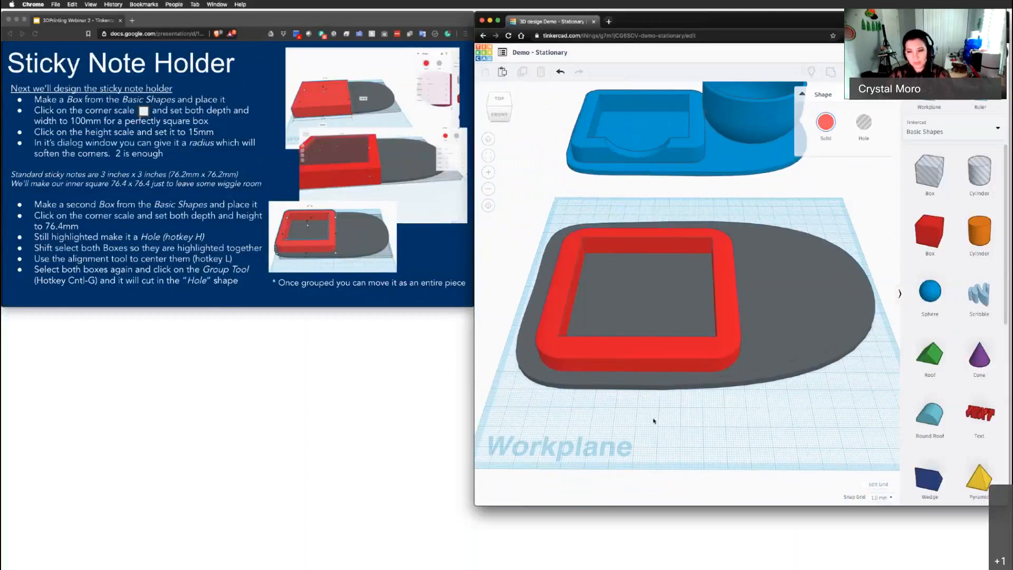
right_click_drag(654, 420, 678, 343)
left_click(682, 366)
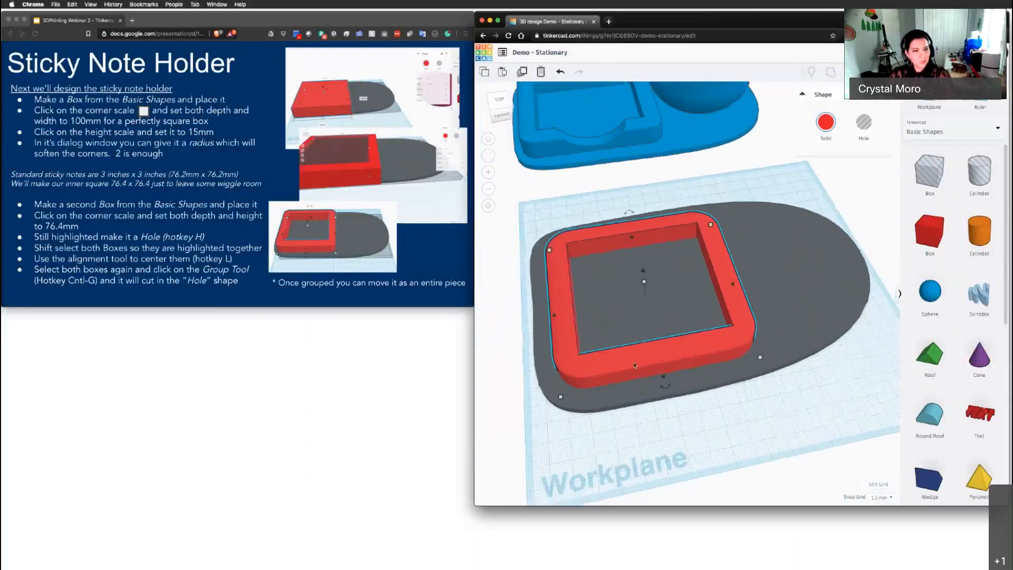
left_click(241, 195)
key("Right")
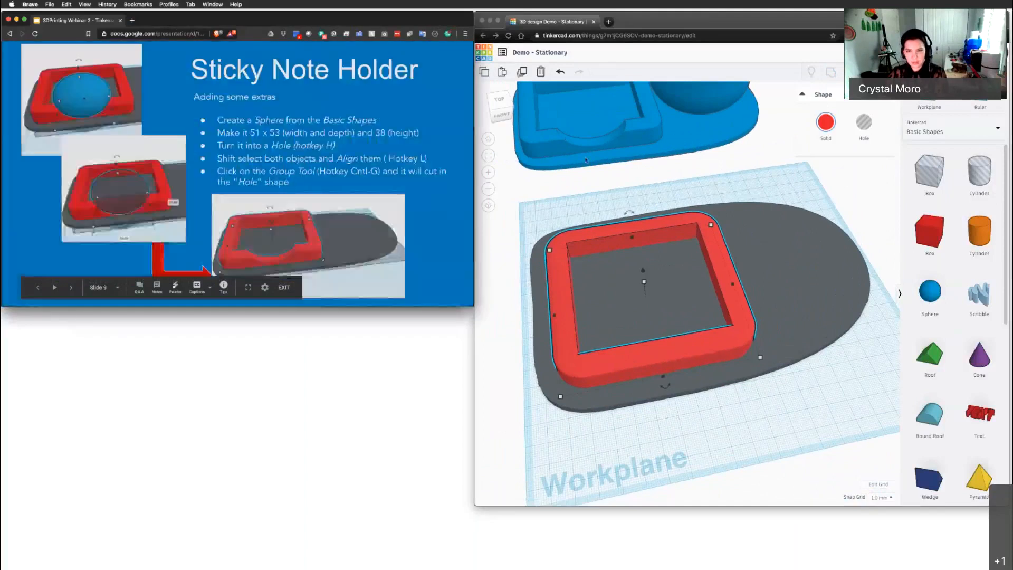
Step: Add a sphere from the basic shapes onto the middle of the red holder's front wall
right_click_drag(654, 188, 660, 188)
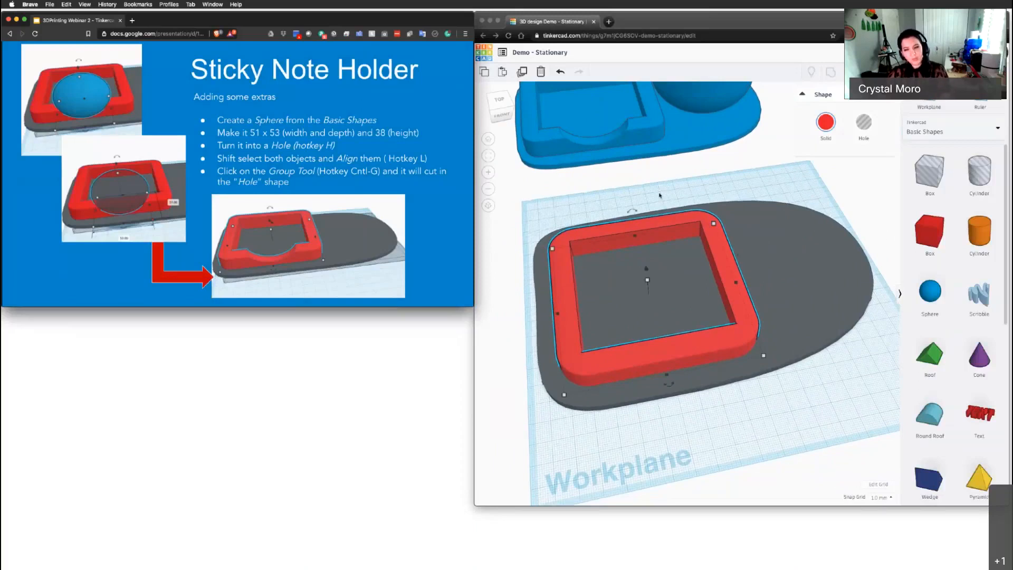
middle_click_drag(661, 214, 660, 208)
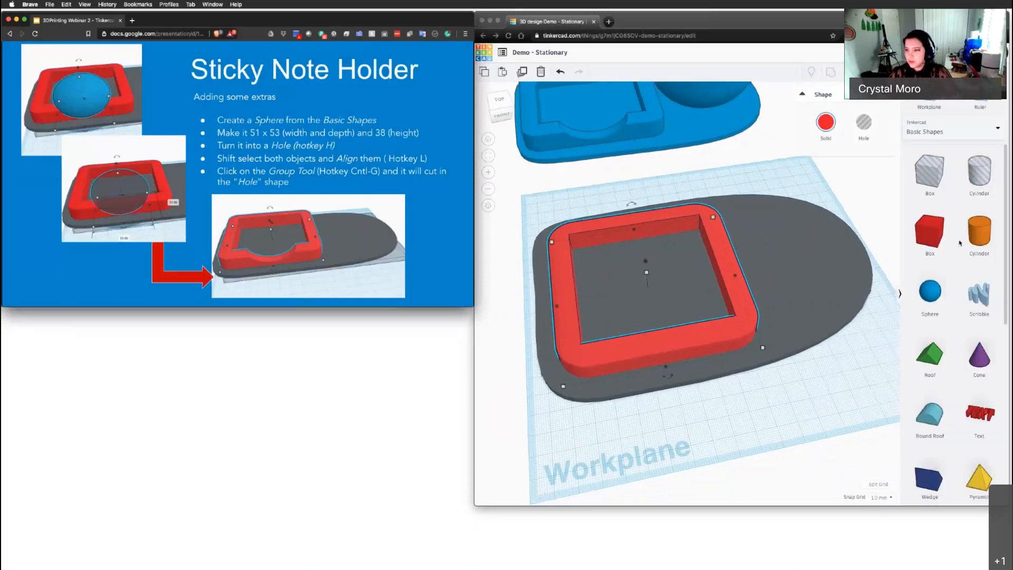
left_click(943, 137)
left_click(943, 132)
left_click(913, 294)
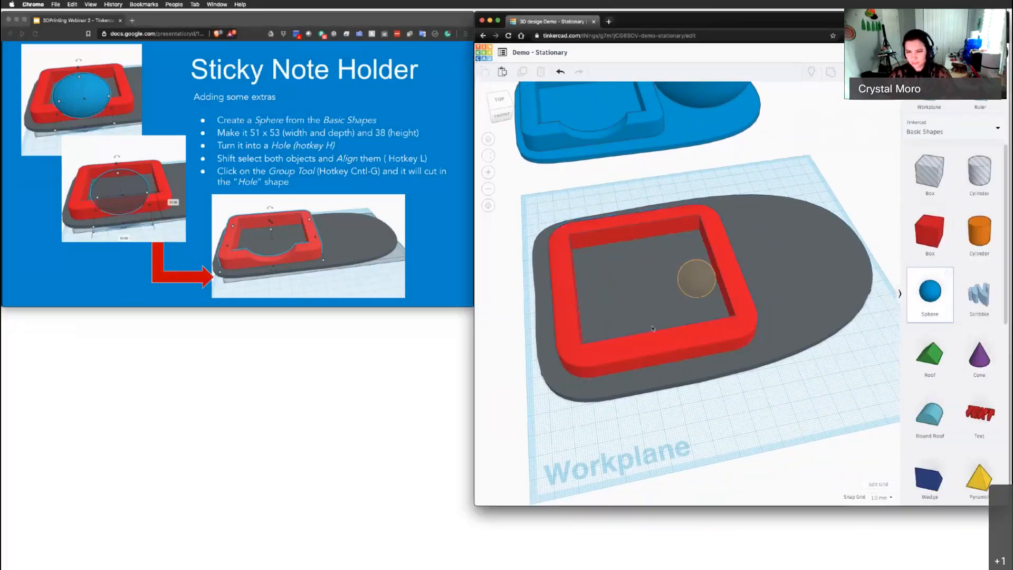
left_click(663, 360)
right_click_drag(794, 281, 644, 312)
left_click(675, 319)
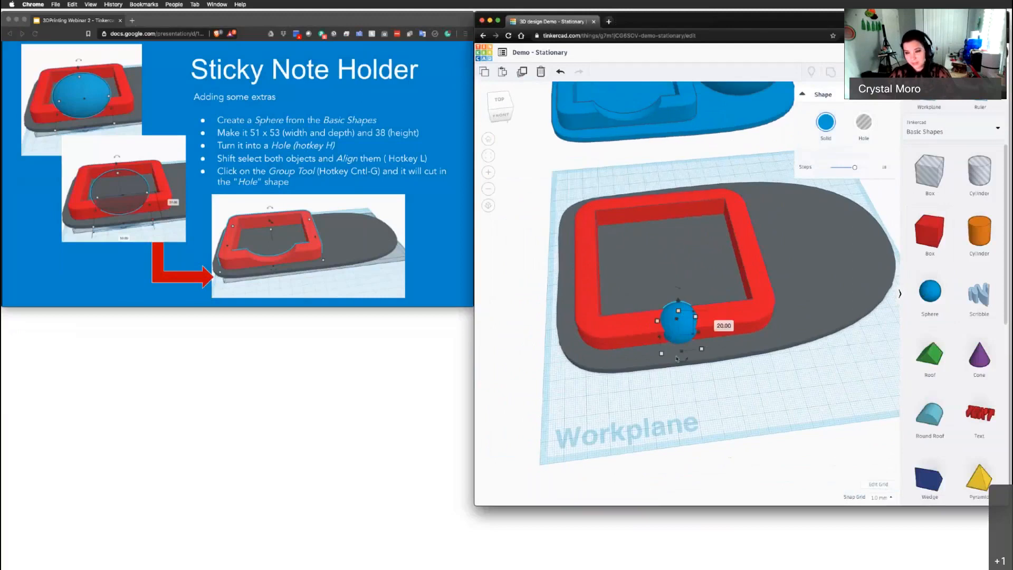
Step: Stretch the sphere to about 48 mm wide and 27 mm deep, and lower it into the red holder's front wall
right_click_drag(677, 358, 655, 363)
left_click_drag(674, 316, 712, 317)
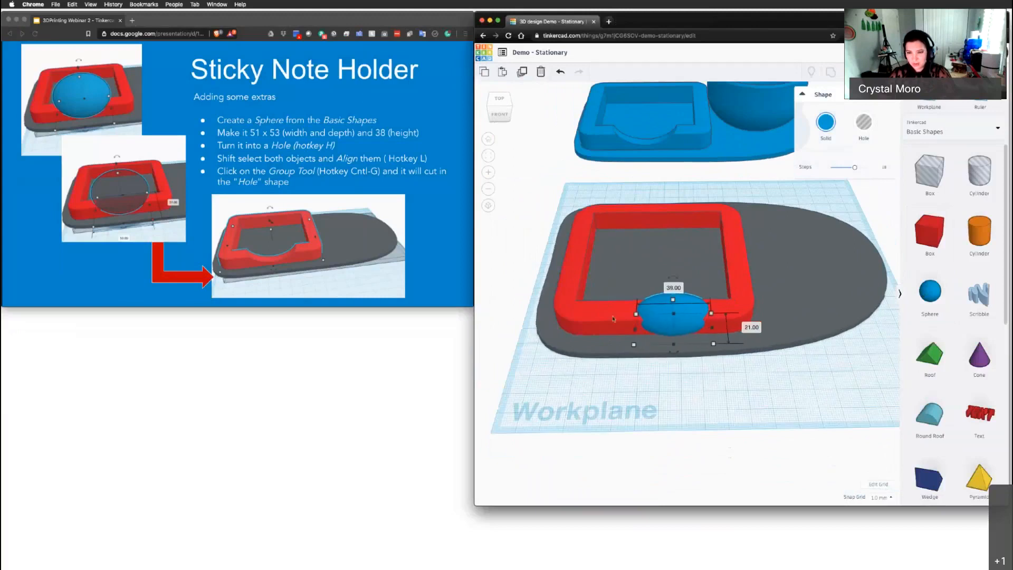
left_click_drag(636, 315, 620, 309)
right_click_drag(639, 319, 706, 314)
scroll(706, 315, "down", 4)
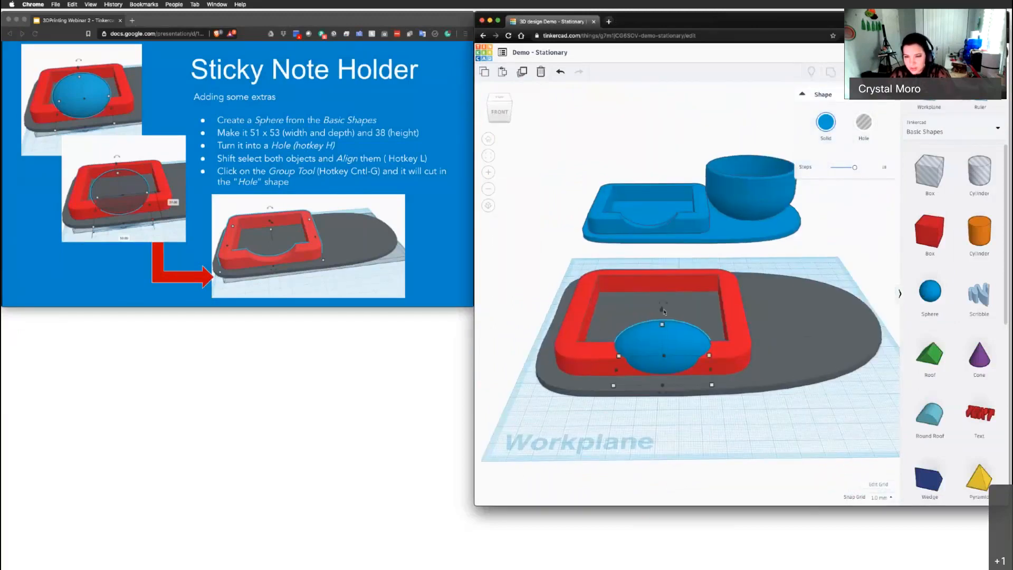
left_click_drag(663, 312, 662, 321)
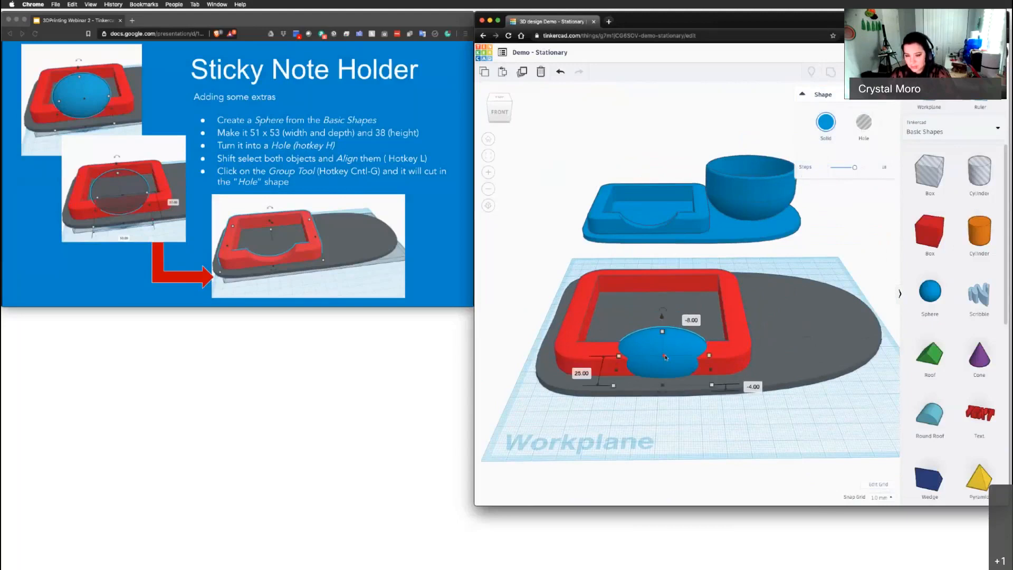
left_click_drag(664, 356, 664, 354)
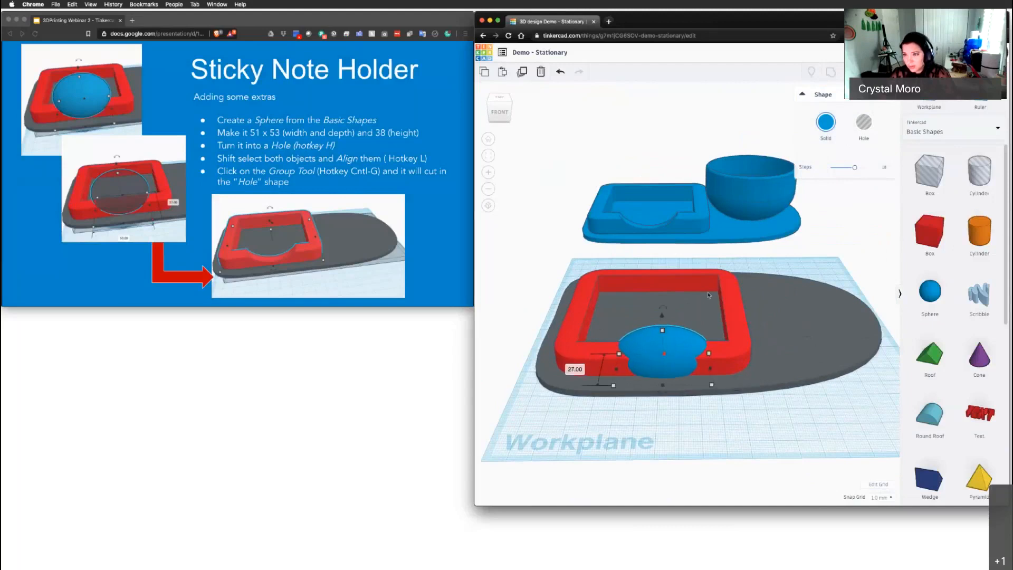
Step: Turn the sphere into a hole and stretch its height to about 30 mm
left_click(864, 123)
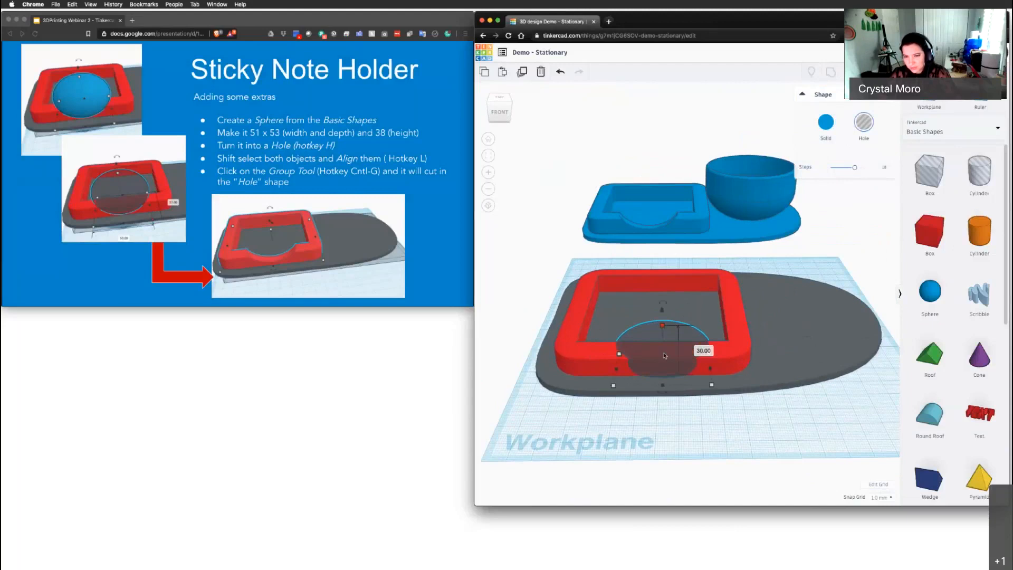
middle_click_drag(663, 367, 668, 374)
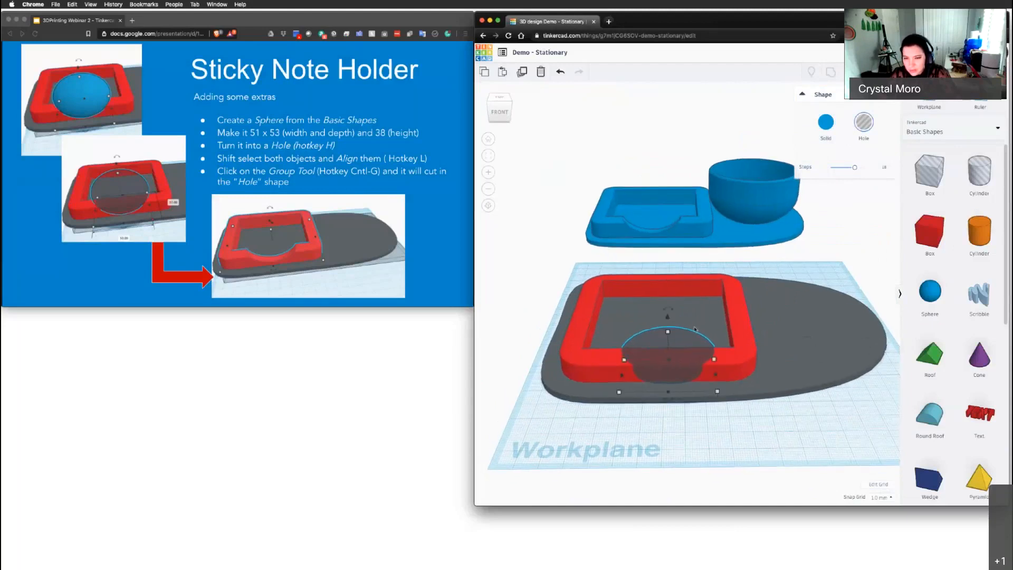
middle_click_drag(695, 329, 702, 322)
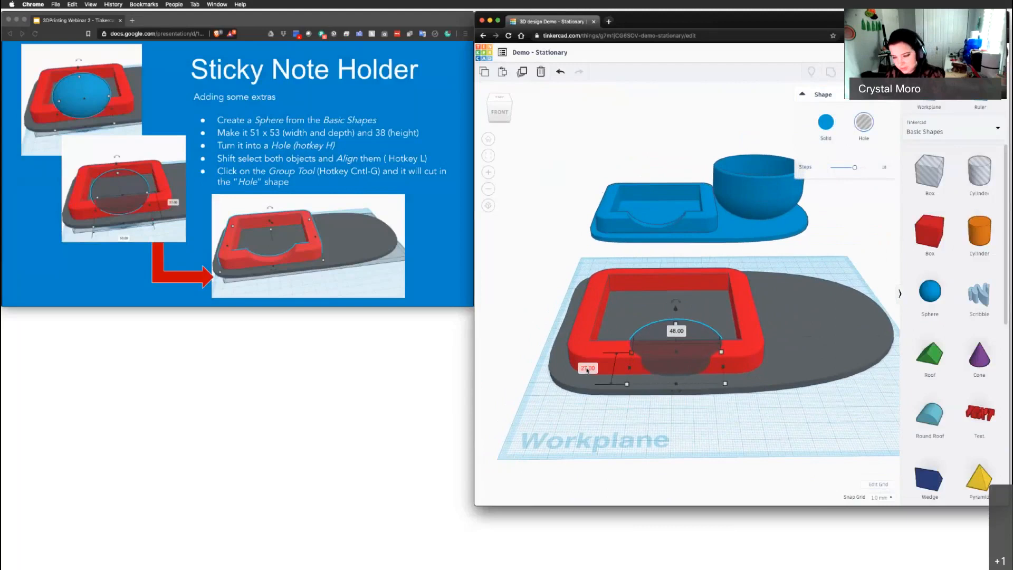
Step: Set the hole sphere's depth to 51 mm and its width to 53 mm
left_click(587, 369)
type("5")
key("Return")
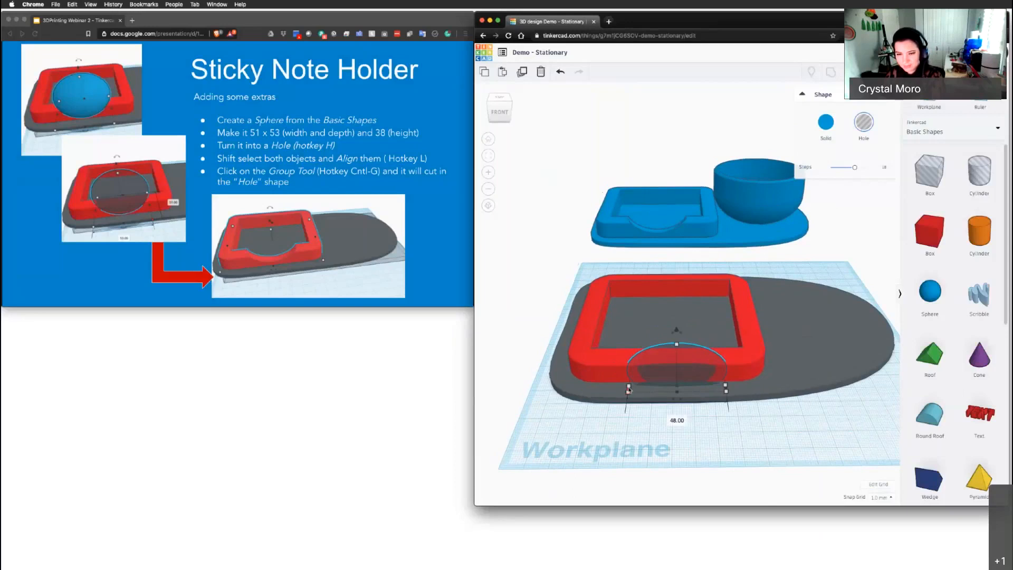
left_click(583, 389)
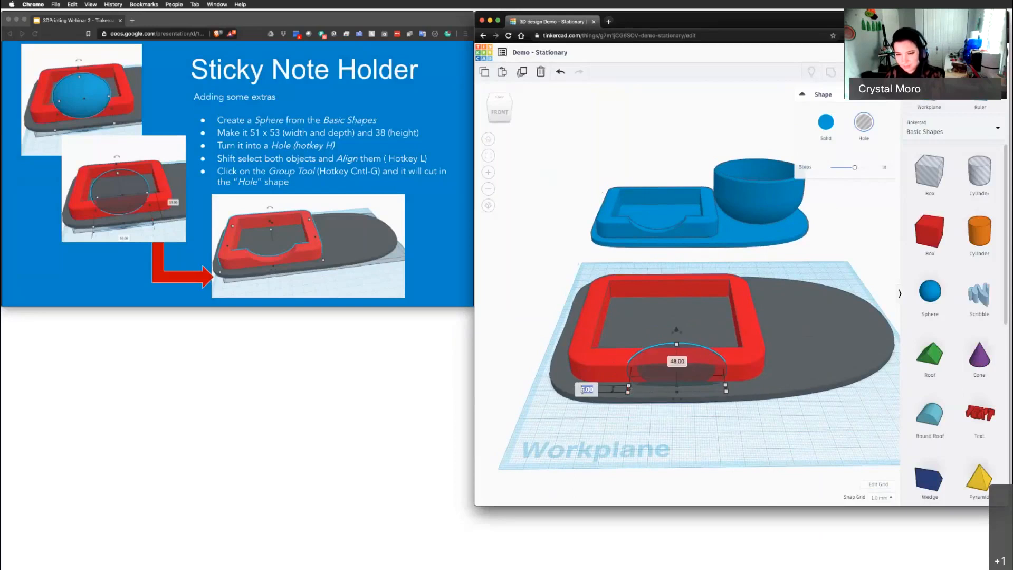
type("51")
left_click(678, 363)
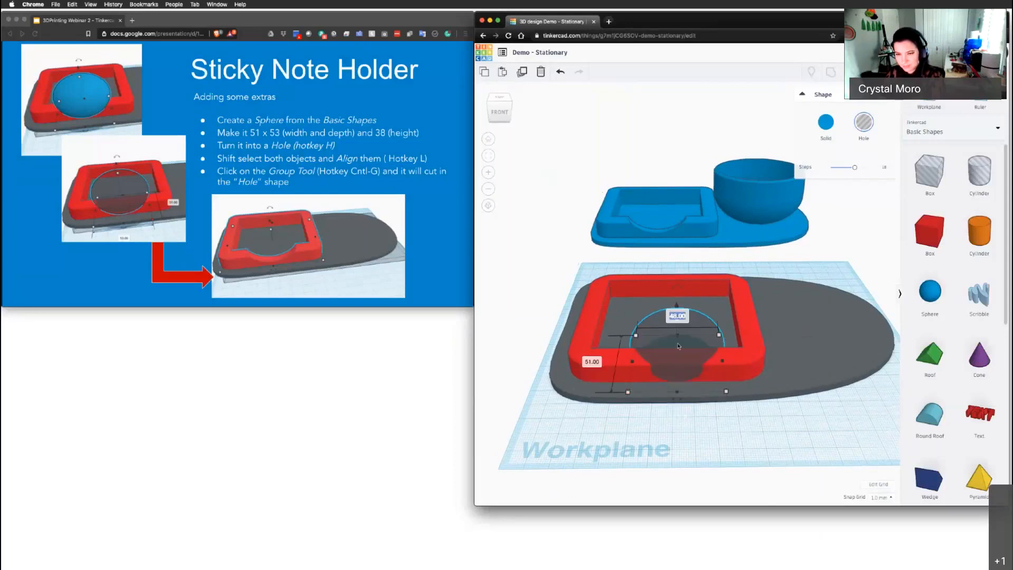
left_click(676, 315)
type("53")
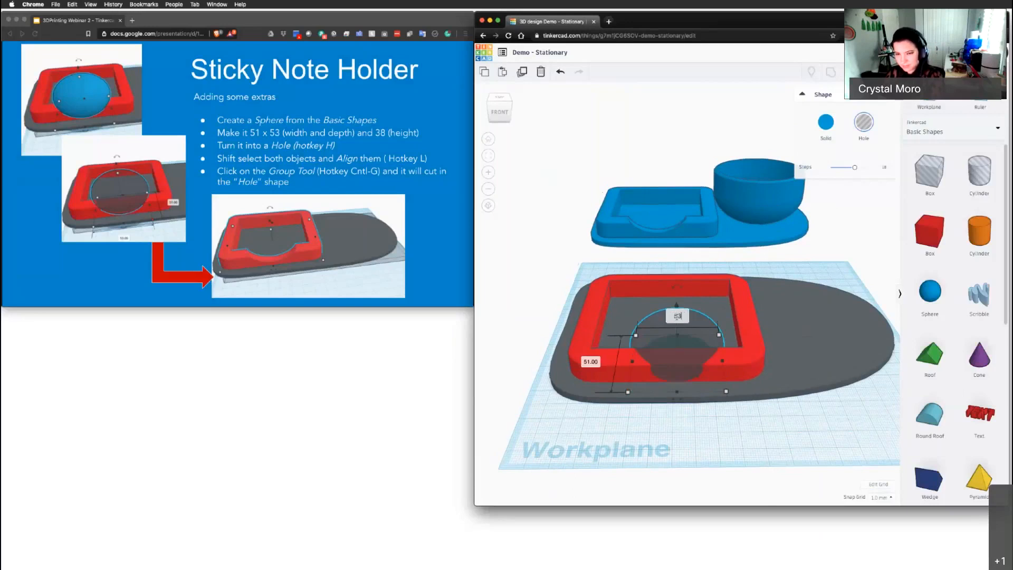
key("Return")
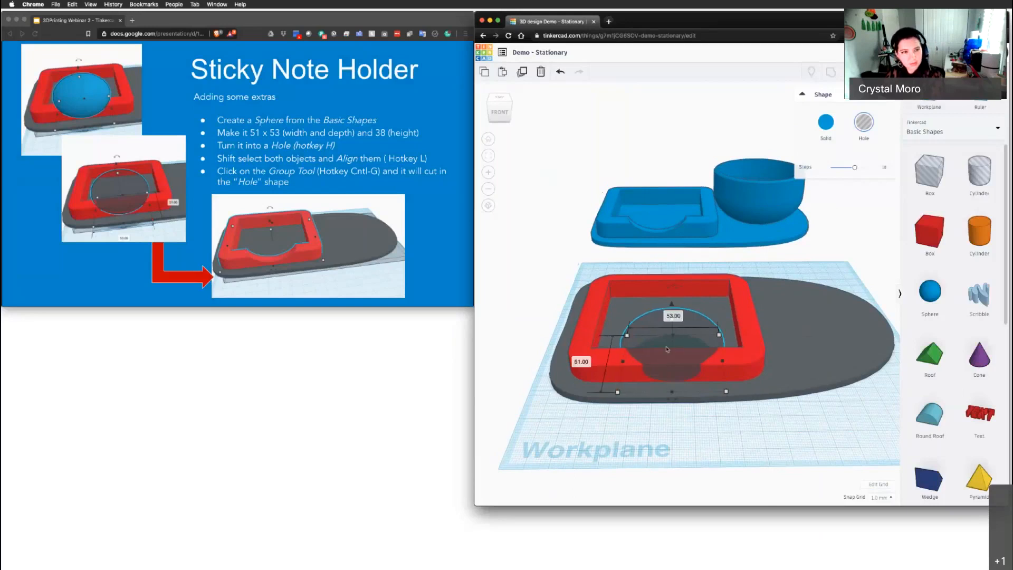
Step: Move the hole sphere forward across the red holder's front wall and raise it slightly
left_click_drag(670, 345, 675, 361)
middle_click_drag(665, 402, 665, 396)
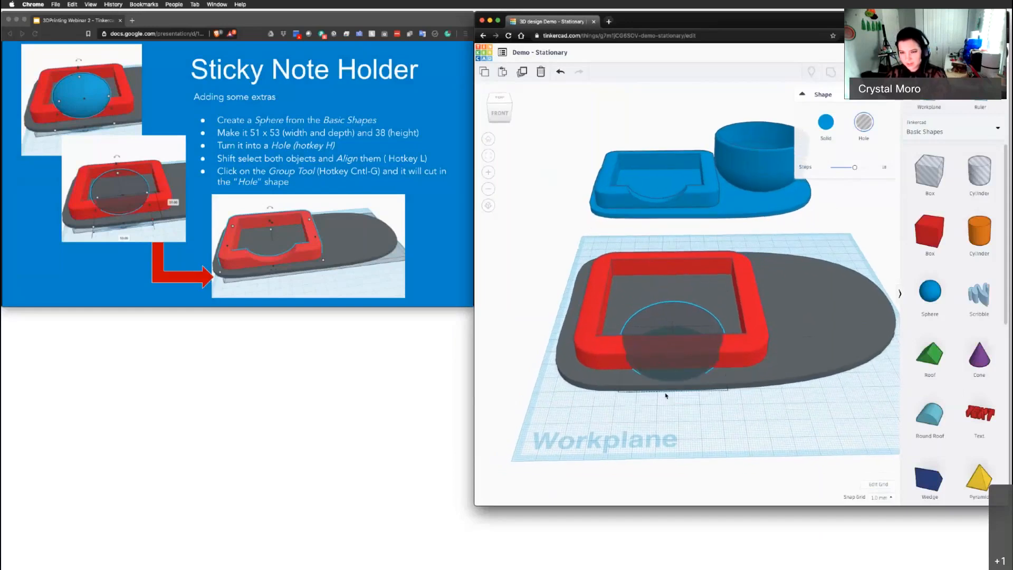
right_click_drag(666, 396, 669, 351)
left_click(671, 349)
middle_click_drag(658, 389, 659, 383)
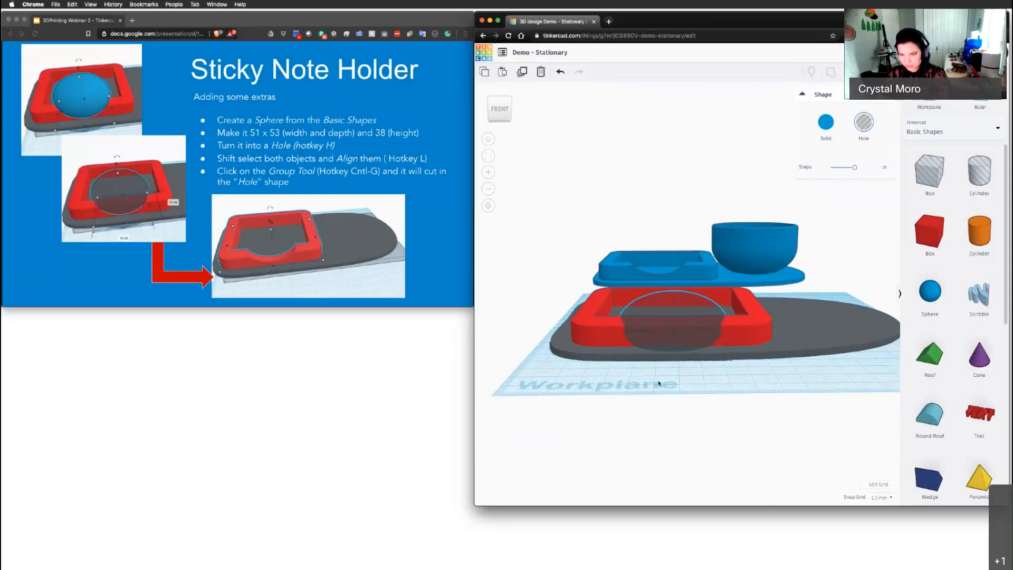
right_click_drag(658, 383, 669, 384)
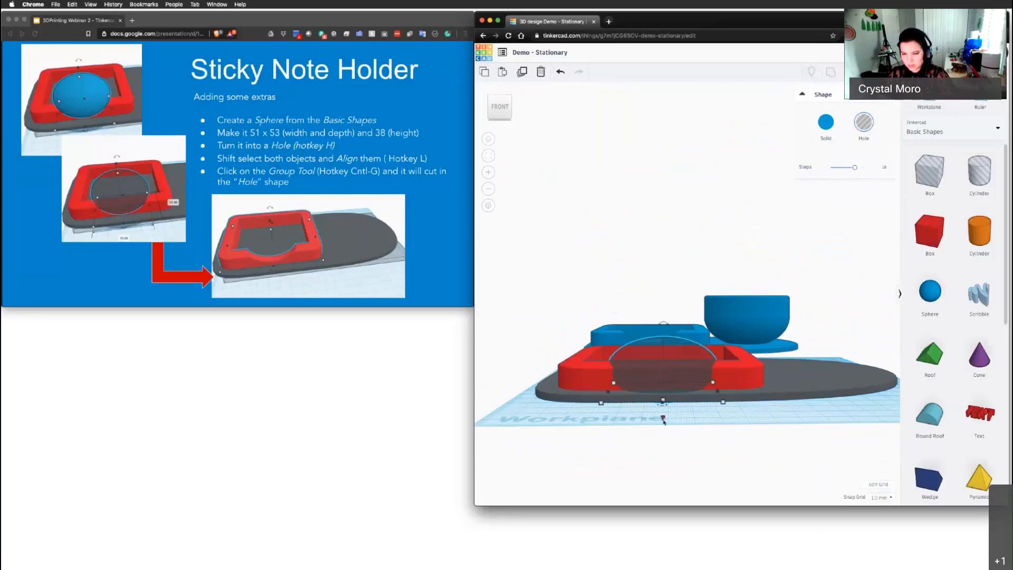
right_click_drag(675, 398, 664, 348)
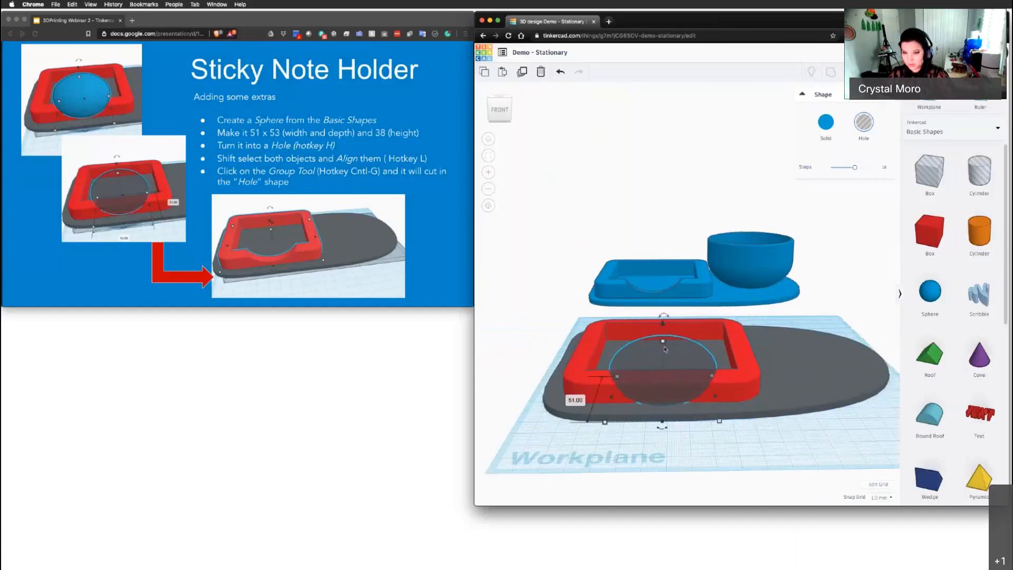
left_click_drag(663, 328, 662, 316)
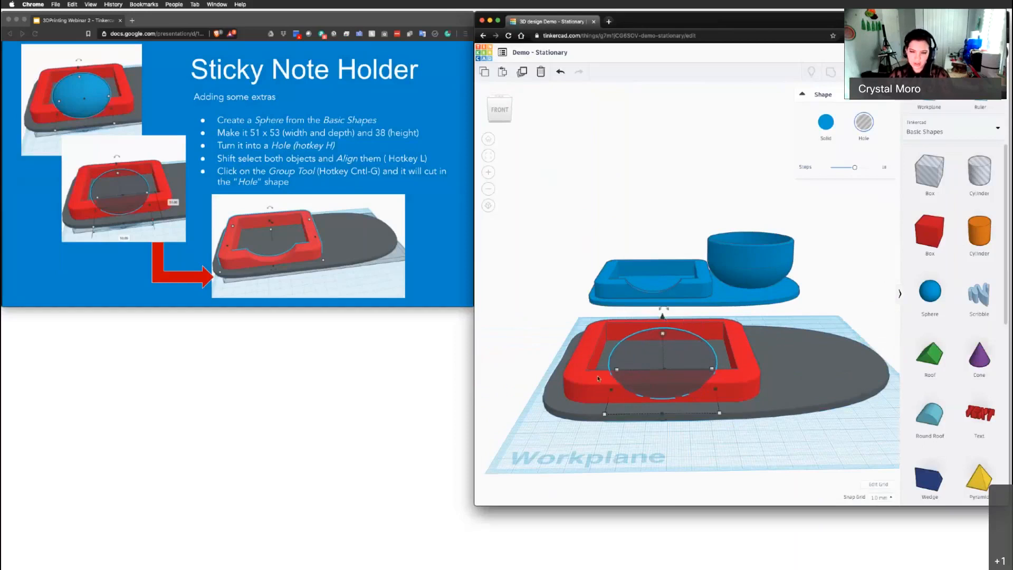
Step: Align the hole sphere and the red holder so they are centered on each other in width
left_click(594, 399, "shift")
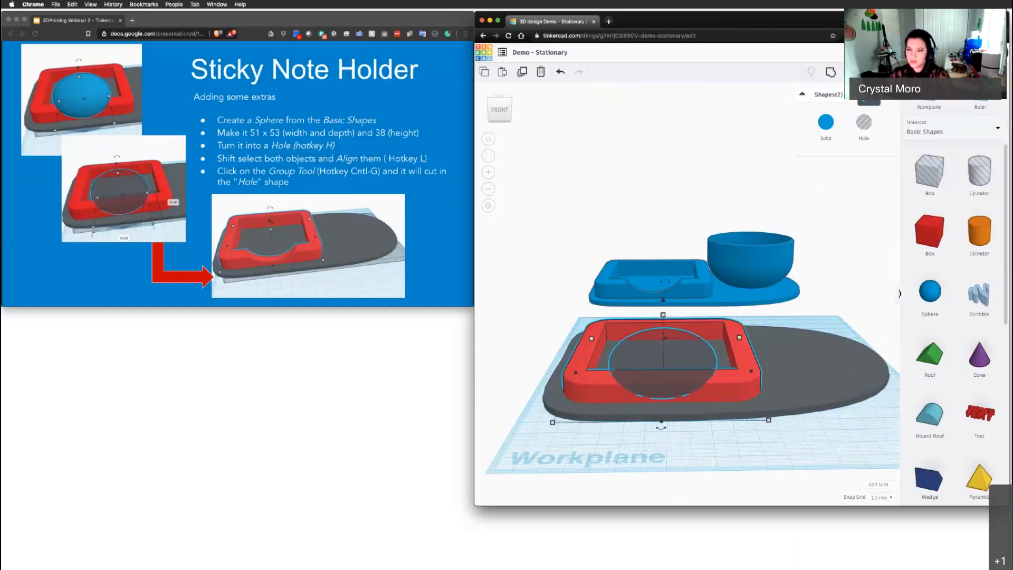
left_click(869, 73)
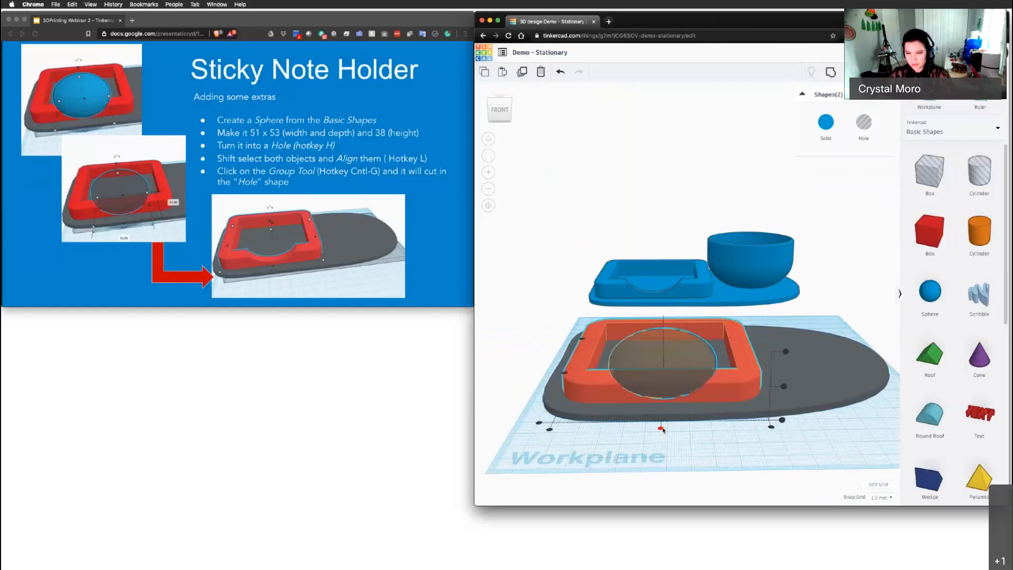
left_click(662, 429)
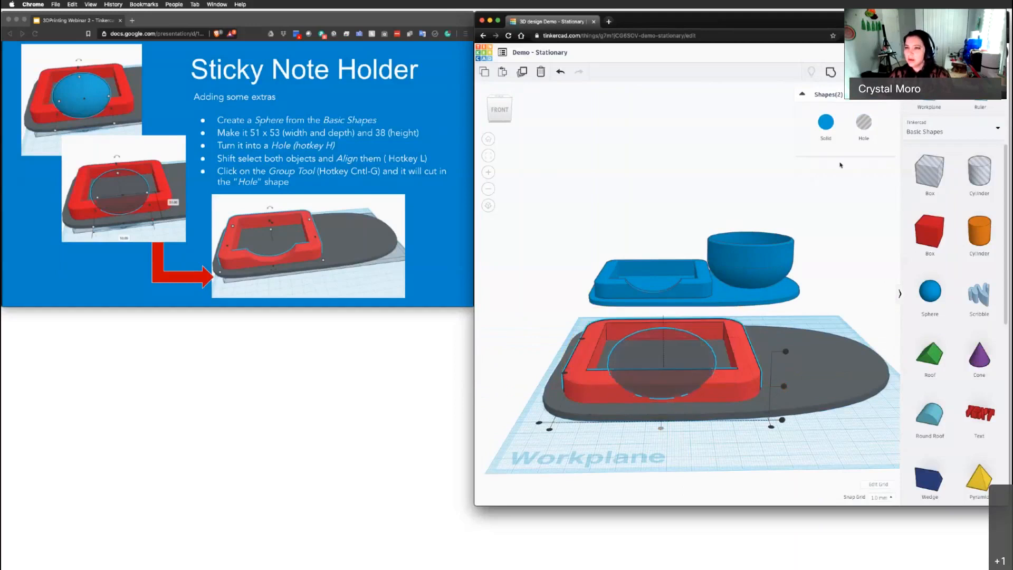
Step: Group the hole sphere with the red holder to cut a curved notch in its front wall
left_click(830, 72)
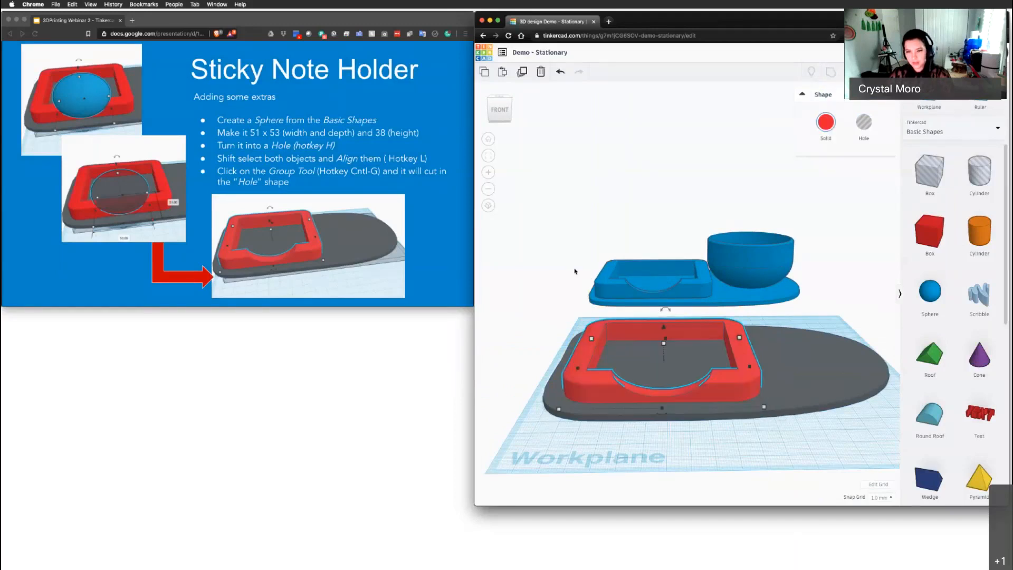
left_click(558, 276)
right_click_drag(557, 276, 560, 255)
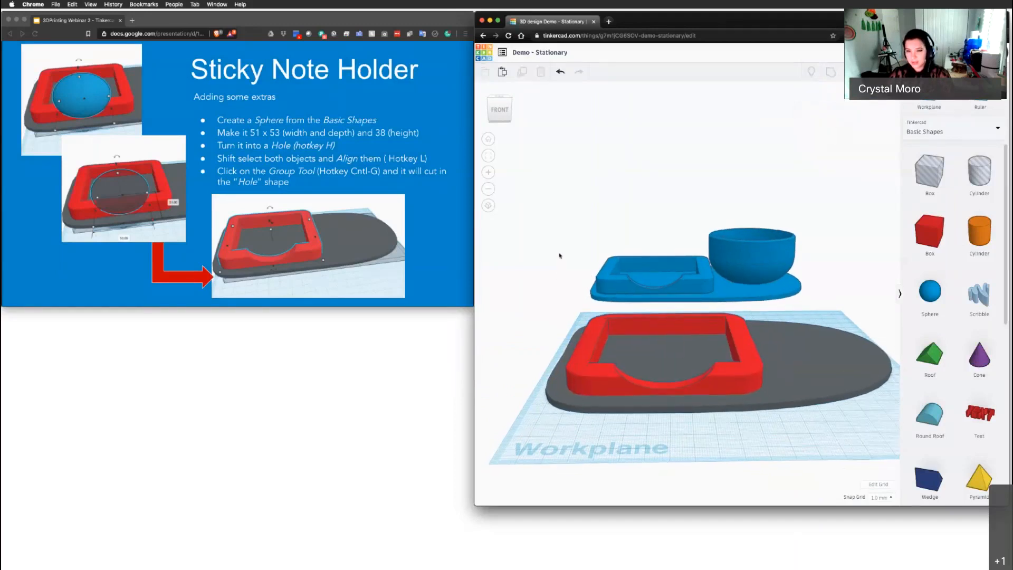
Step: Ungroup the notched red holder and group it again with the hole sphere to demonstrate the cut
left_click(580, 364)
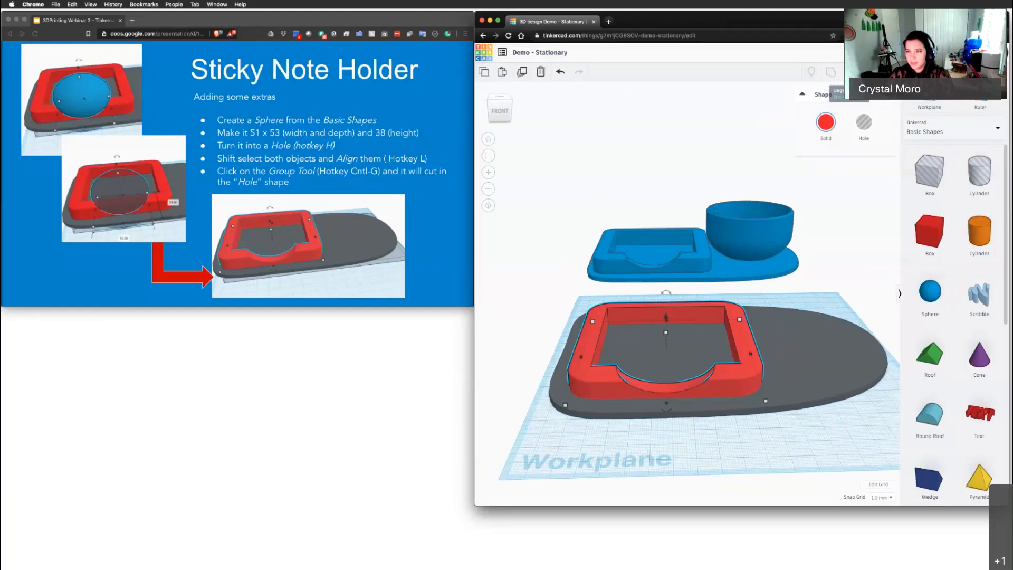
left_click(831, 71)
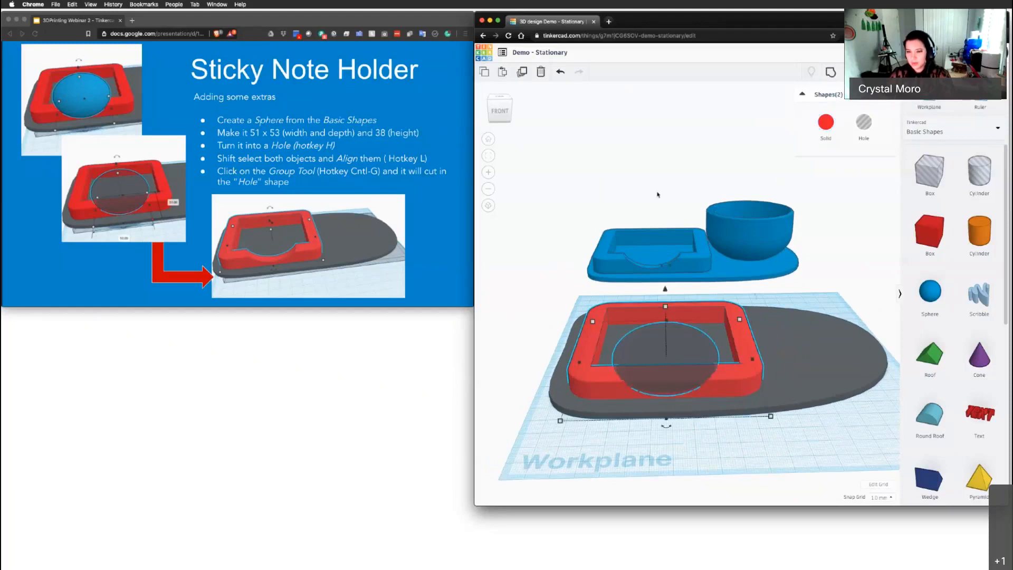
left_click(653, 345)
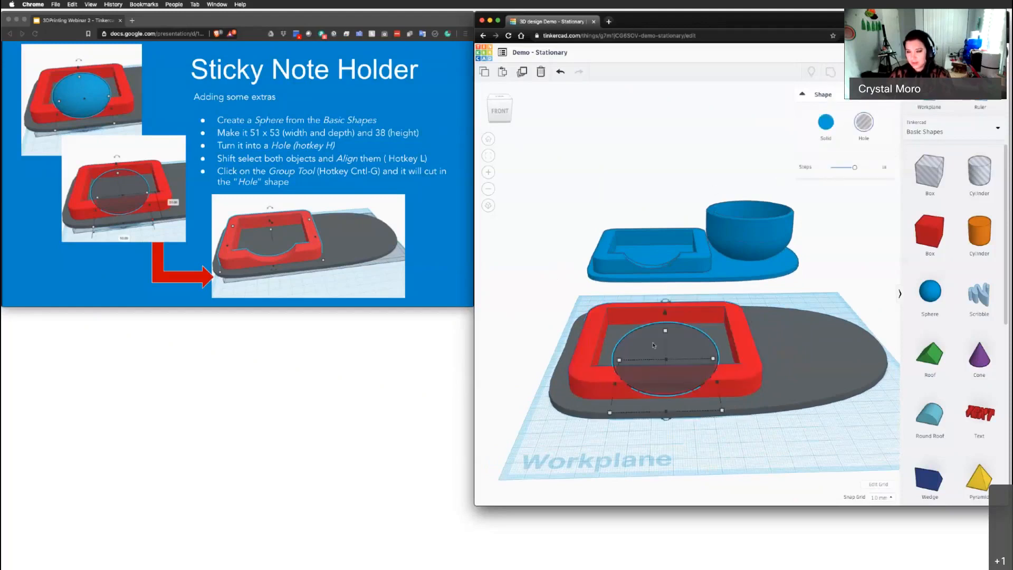
left_click(741, 367, "shift")
left_click(824, 70)
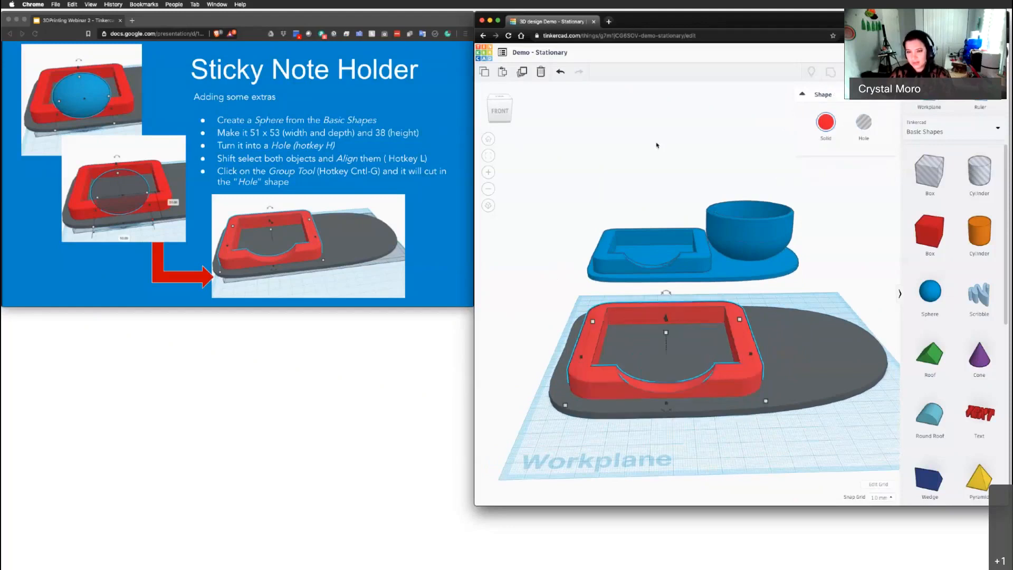
left_click(649, 173)
right_click_drag(649, 173, 669, 192)
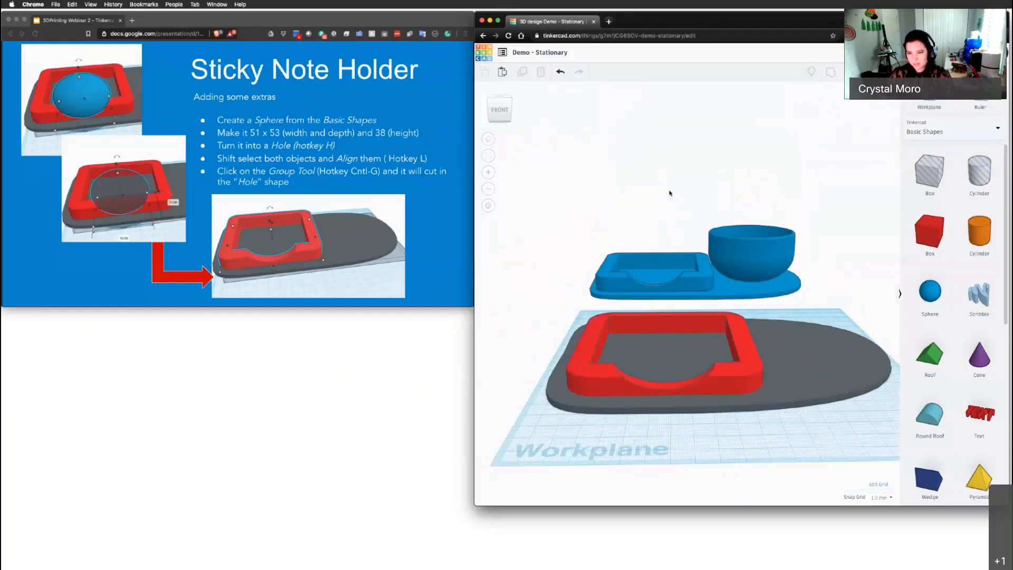
mouse_move(664, 229)
right_mouse_down()
mouse_move(645, 217)
mouse_move(644, 231)
right_mouse_up()
Step: Advance the slides to the PaperClip Holder instructions and place a half sphere on the grey base beside the red holder
left_click(353, 181)
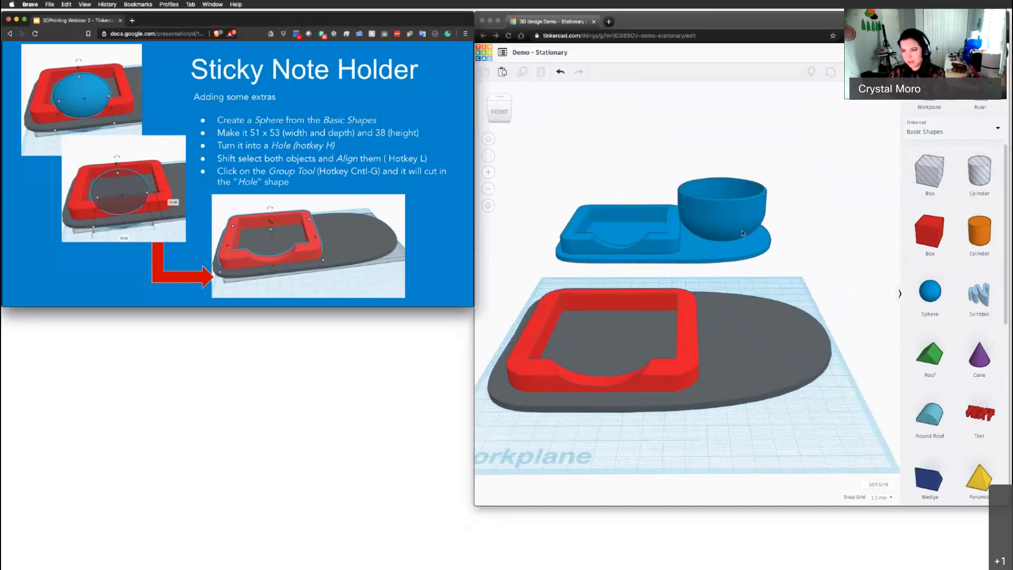
right_click_drag(742, 233, 691, 284)
key("Right")
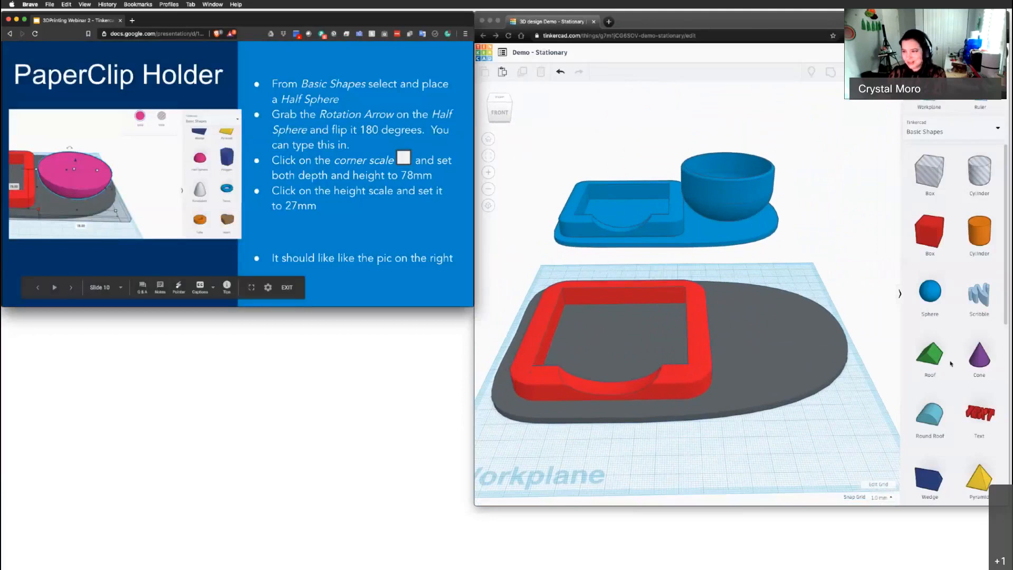
left_click(1006, 272)
scroll(946, 377, "down", 5)
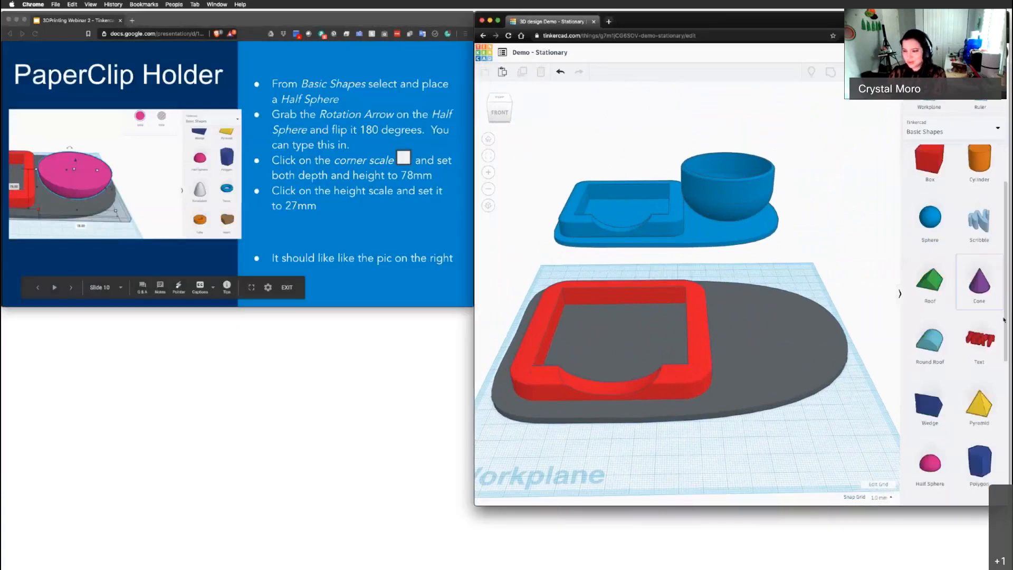
left_click_drag(945, 377, 760, 335)
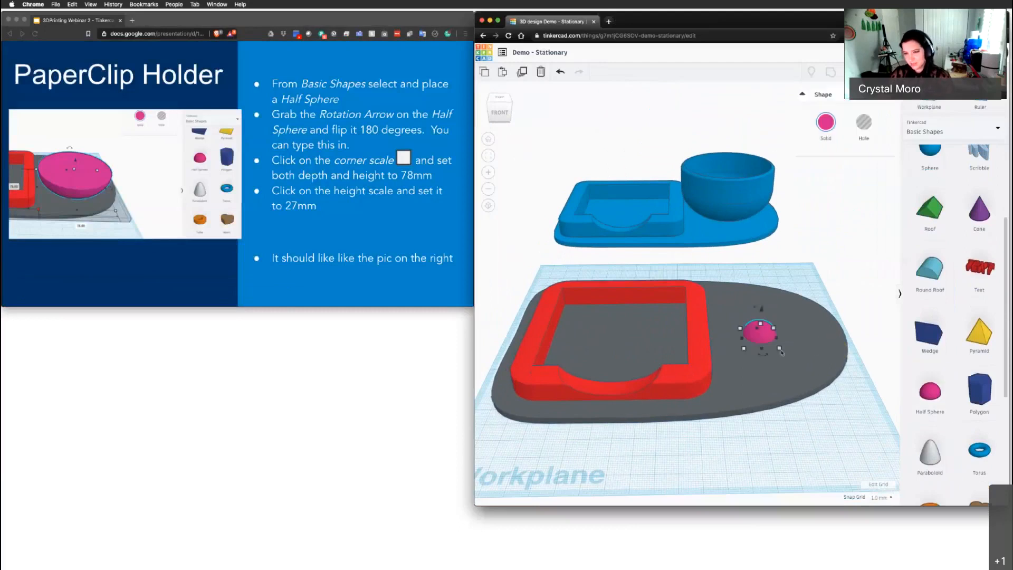
right_click_drag(809, 323, 692, 337)
scroll(734, 335, "up", 3)
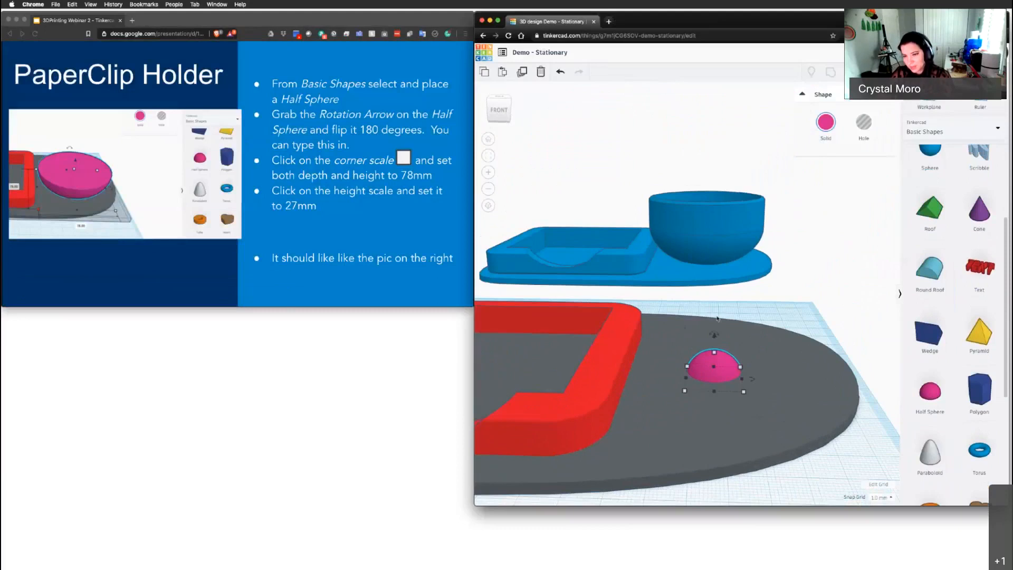
mouse_move(713, 333)
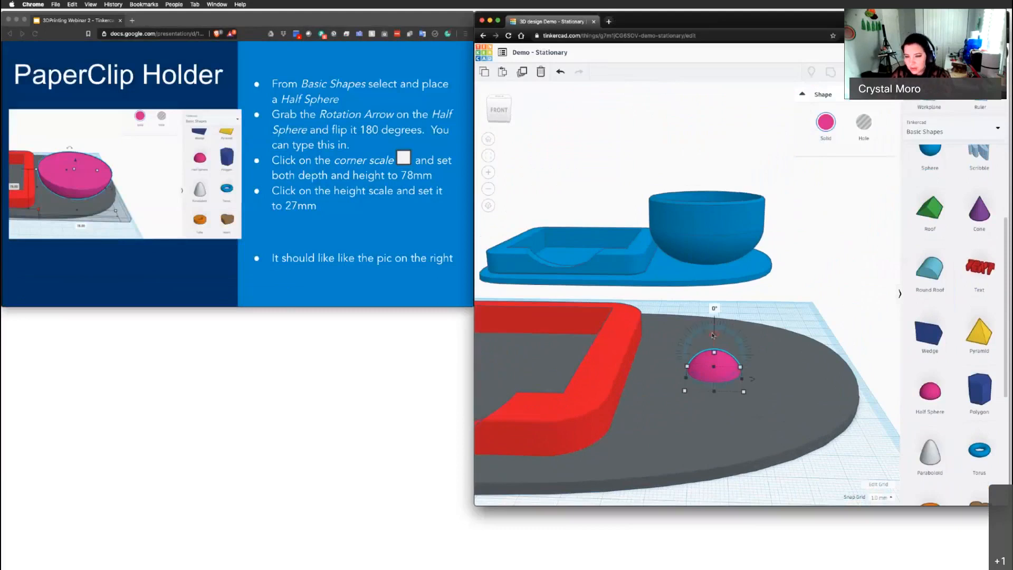
left_click_drag(713, 333, 718, 390)
key("super+z")
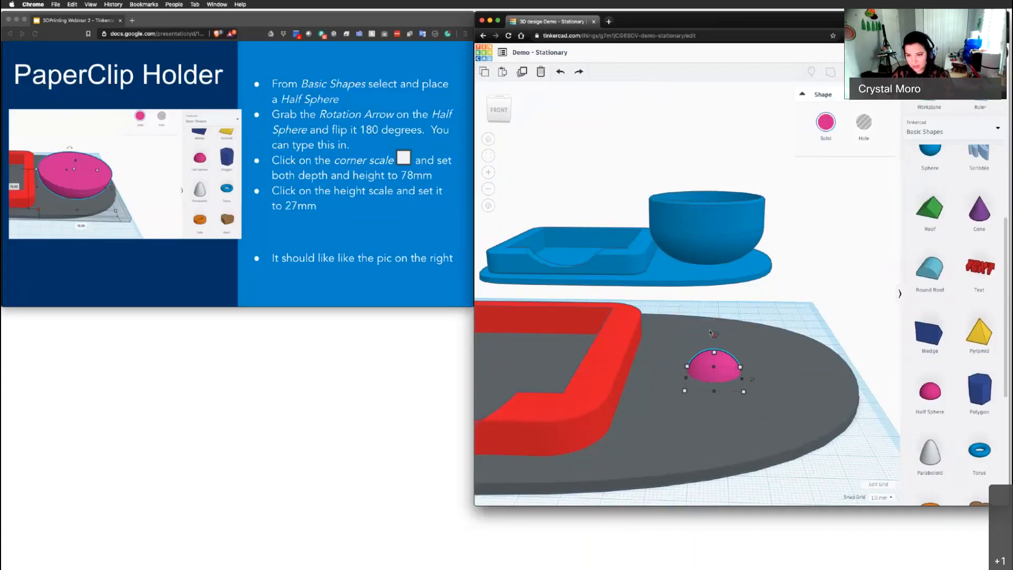
Step: Rotate the half sphere 180° so its flat face points up
scroll(710, 333, "up", 2)
scroll(712, 336, "up", 2)
mouse_move(718, 347)
left_click(720, 312)
type("180")
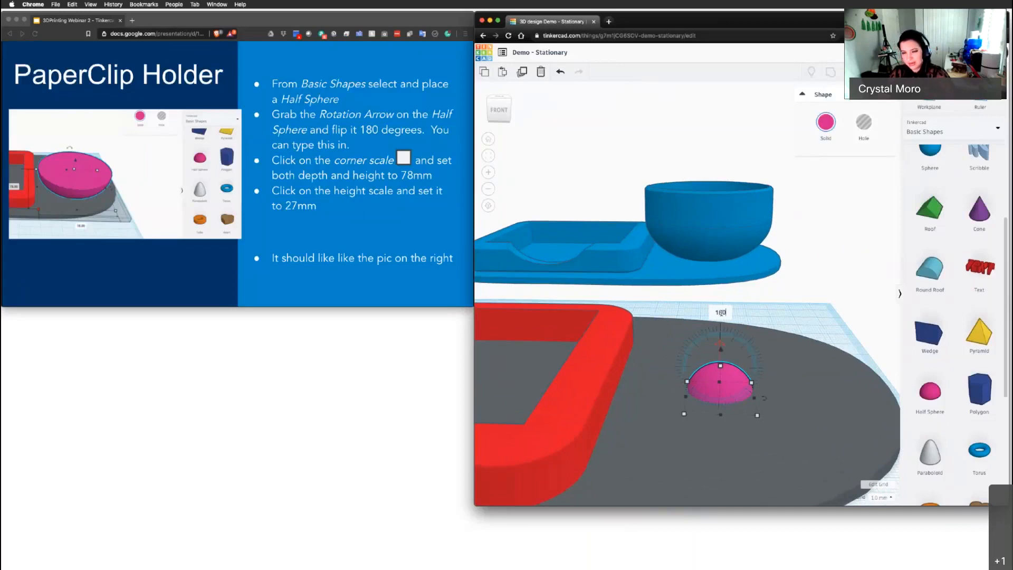
key("Return")
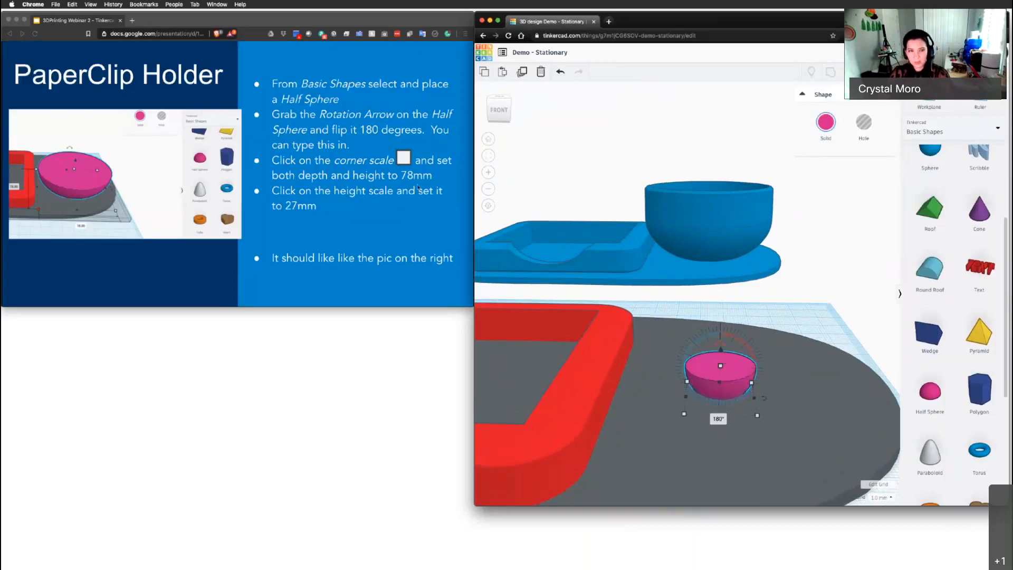
Step: Set the flipped half sphere's height to 27 mm
scroll(657, 263, "up", 1)
scroll(660, 278, "down", 2)
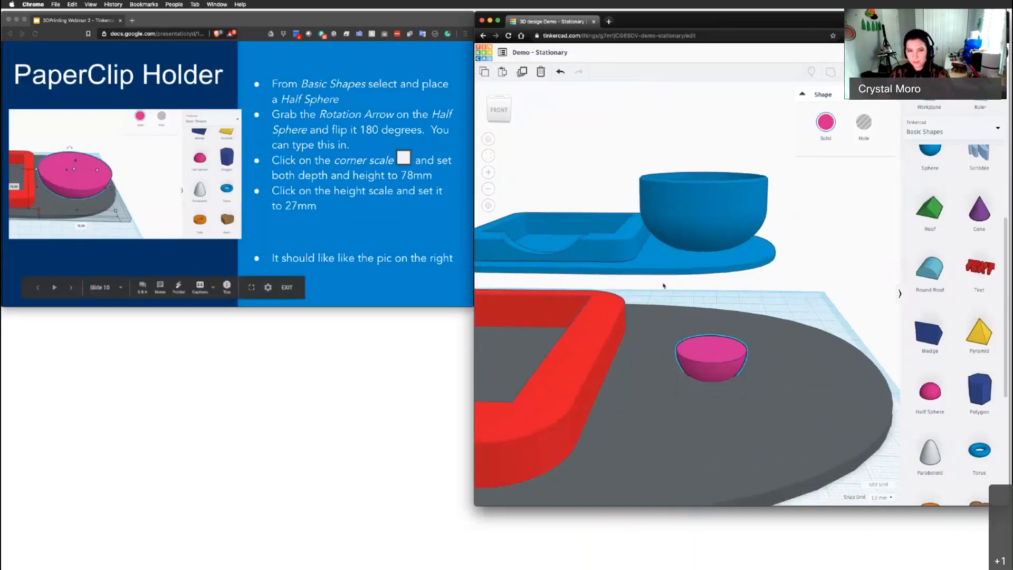
scroll(665, 286, "down", 1)
left_click(668, 323)
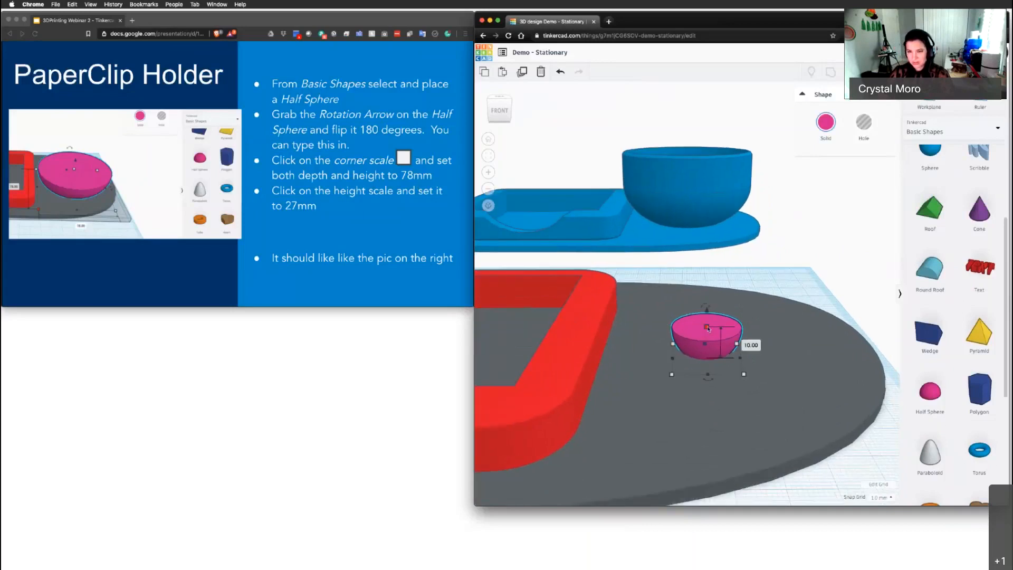
left_click(743, 343)
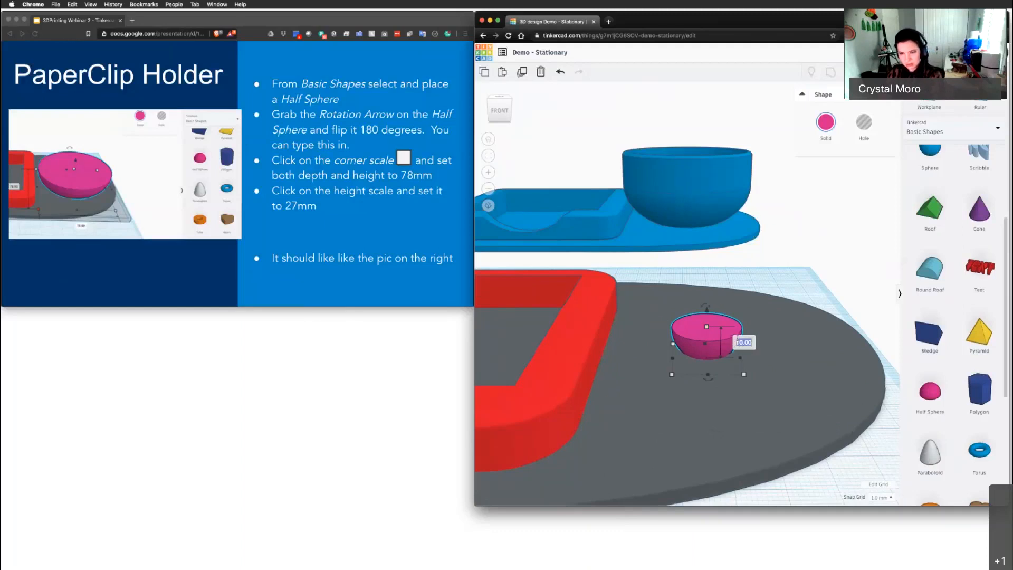
type("27")
key("Return")
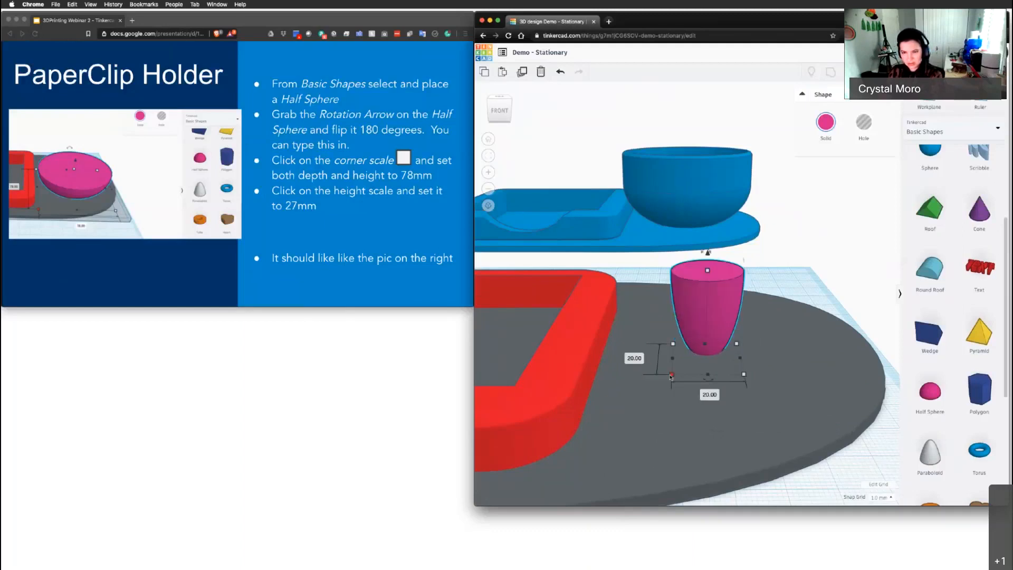
Step: Set both the width and depth of the half sphere to 78 mm
left_click(634, 358)
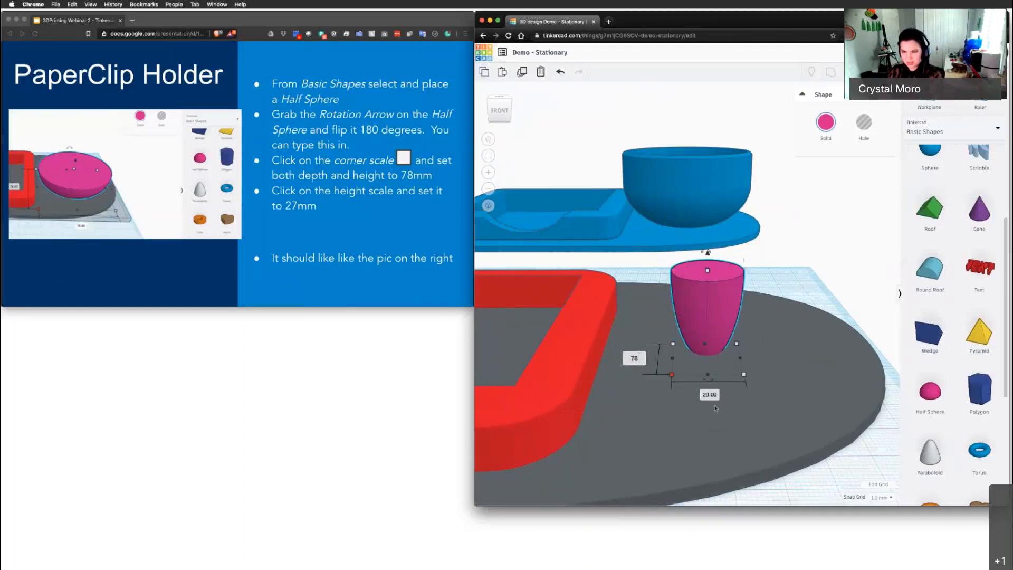
type("78")
key("Return")
key("Tab")
type("78")
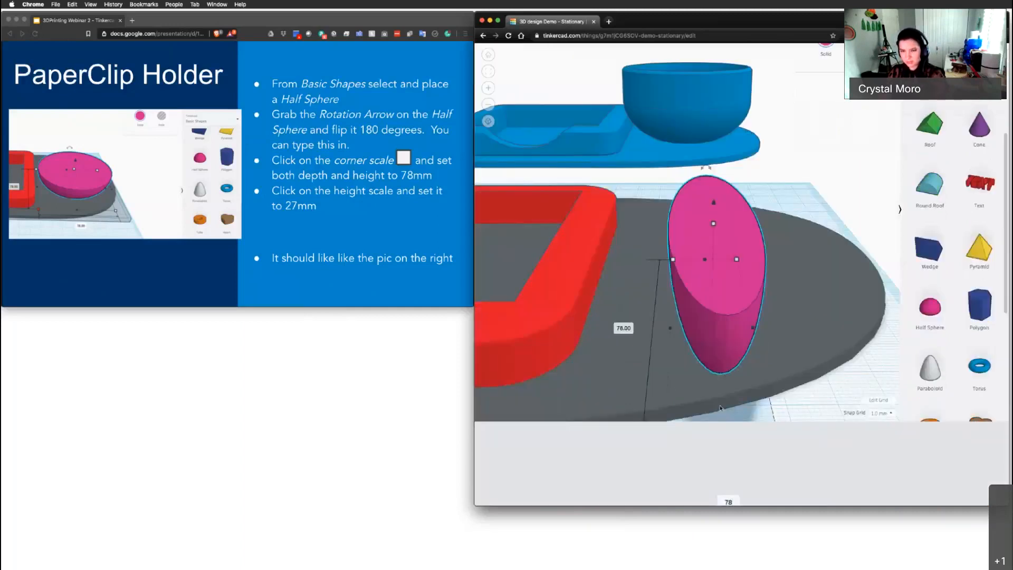
key("Return")
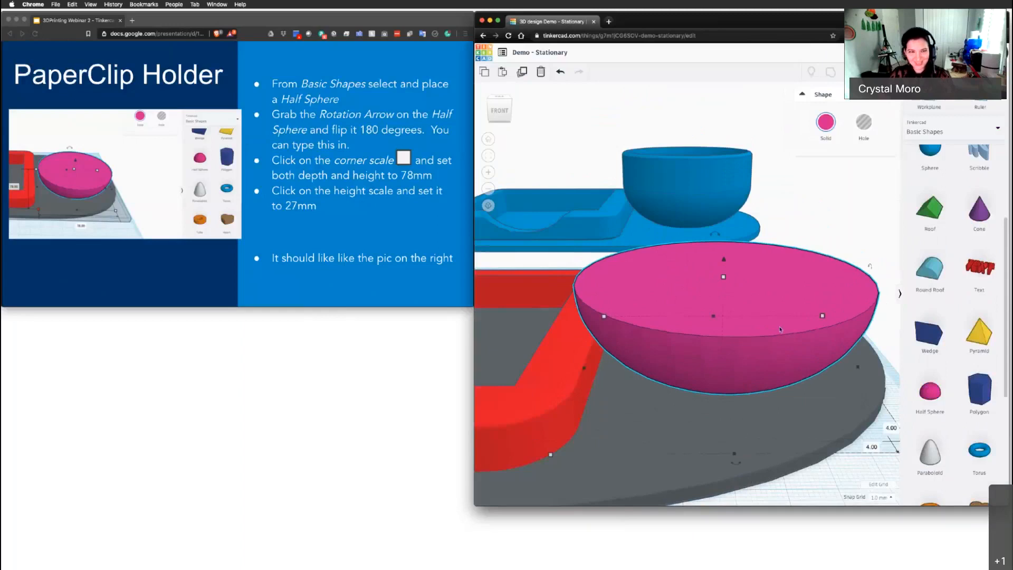
Step: Check the resized bowl on the base and advance the slides to the paperclip holder's cylinder instructions
scroll(638, 330, "down", 5)
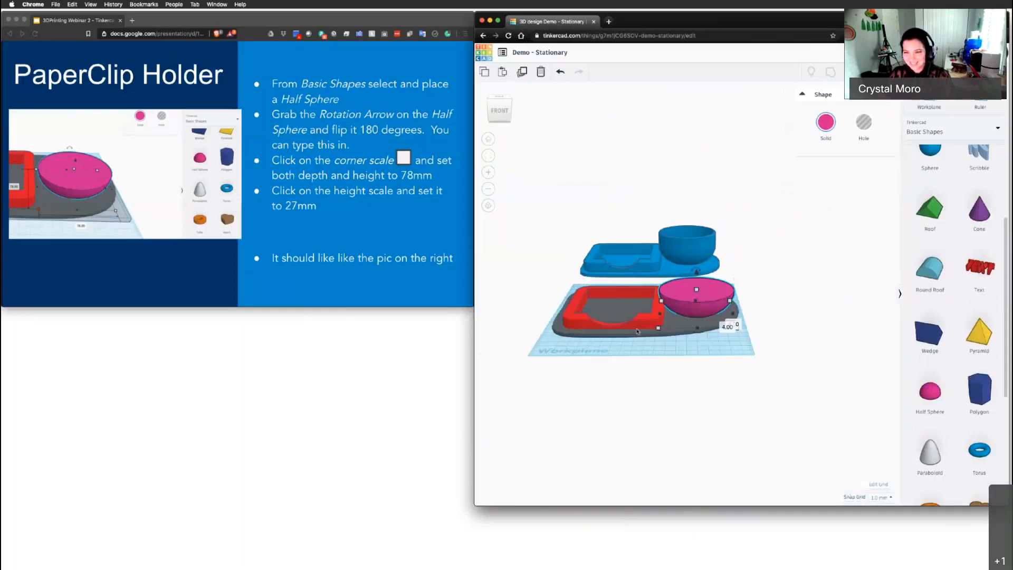
scroll(636, 331, "up", 5)
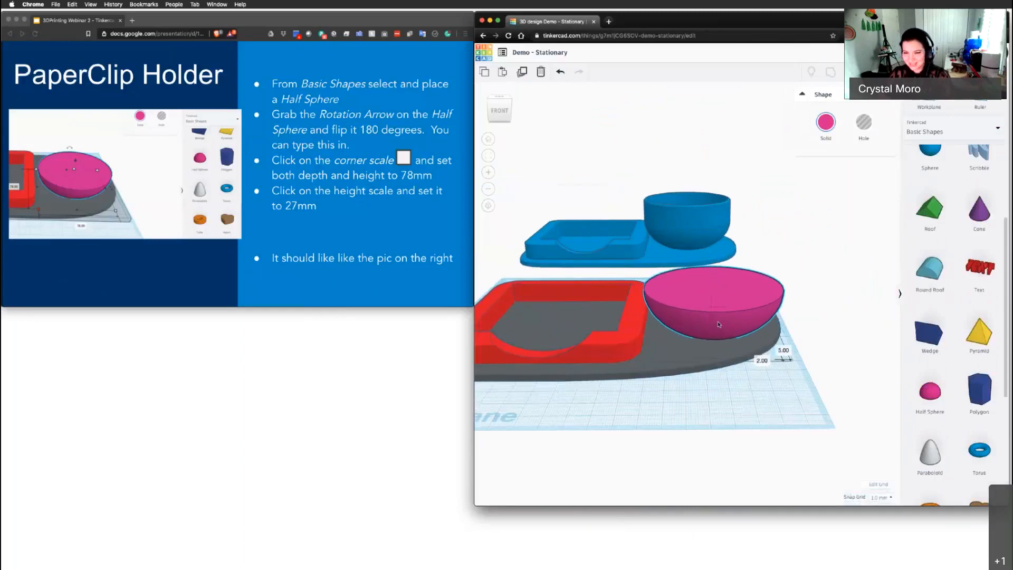
middle_click_drag(718, 325, 701, 326)
right_click_drag(700, 325, 712, 304)
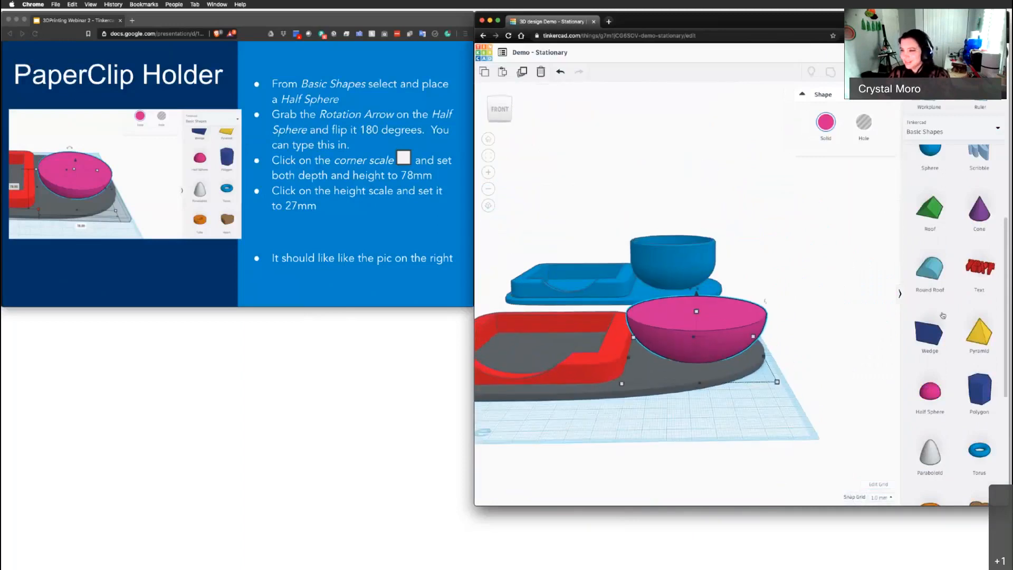
scroll(951, 268, "up", 3)
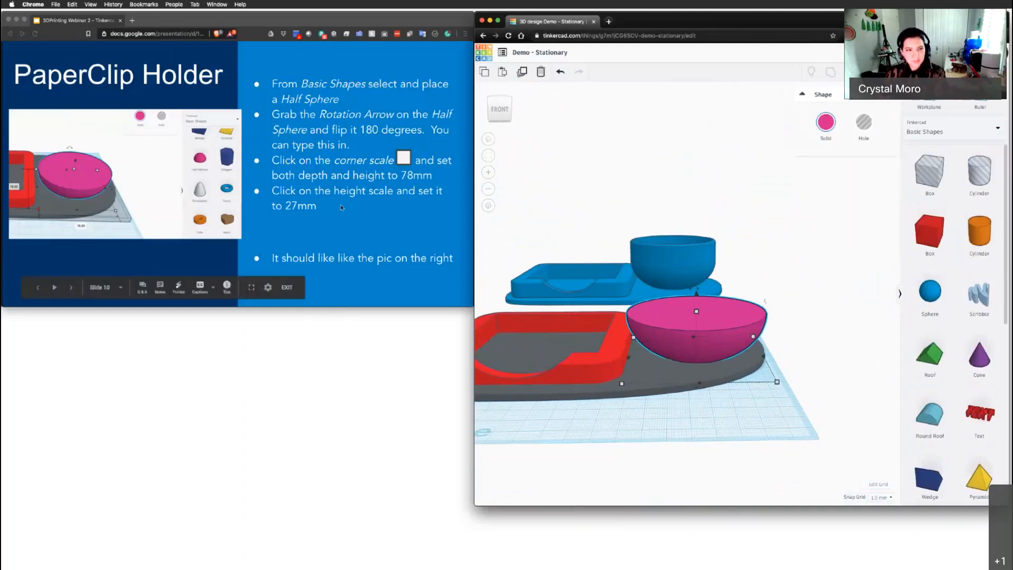
left_click(341, 207)
key("Right")
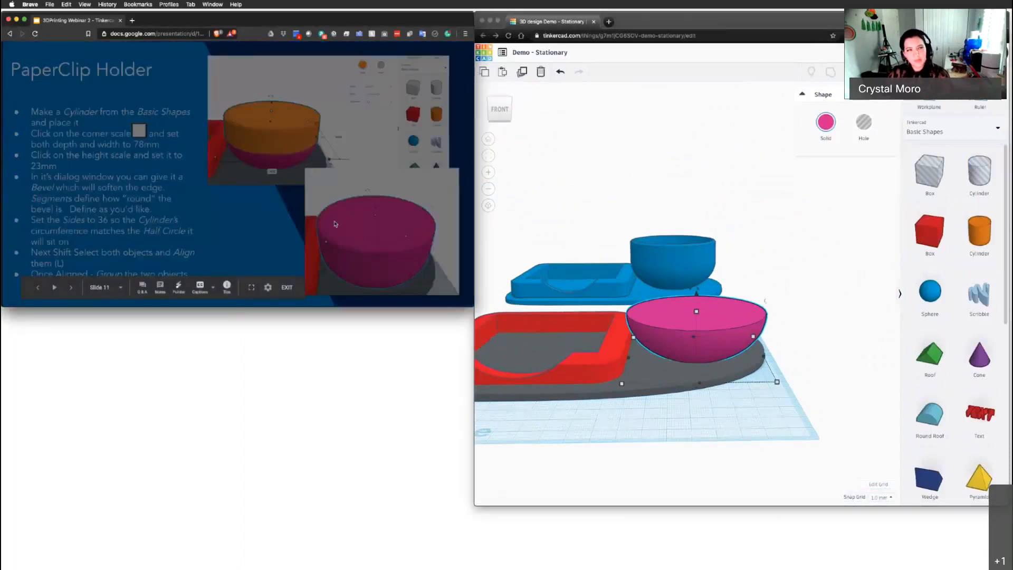
Step: Place a solid cylinder near the half sphere, raise it, and move it over the half sphere's flat top
left_click(981, 238)
left_click(981, 237)
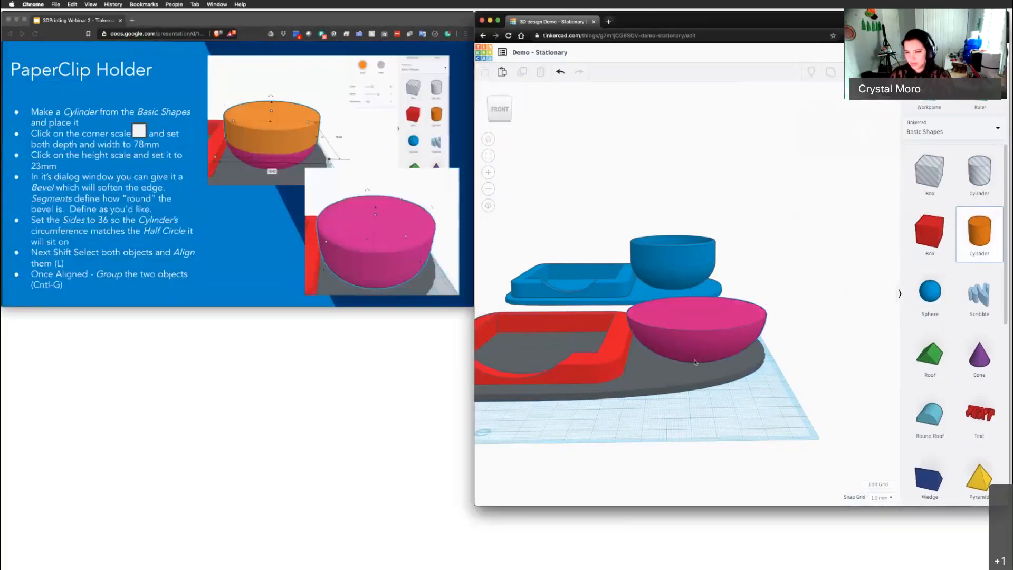
left_click(755, 377)
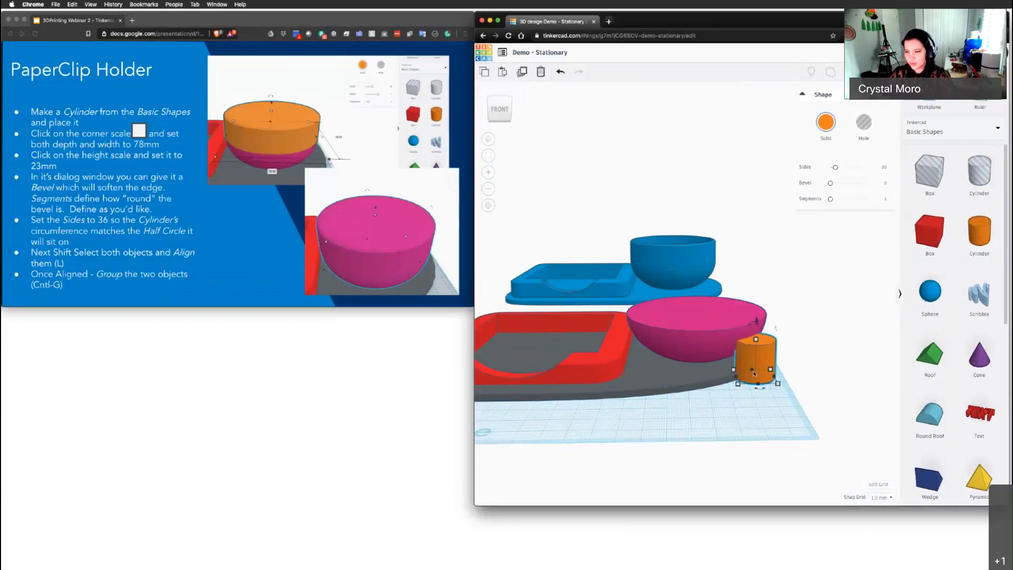
left_click_drag(756, 317, 748, 265)
left_click_drag(756, 301, 697, 294)
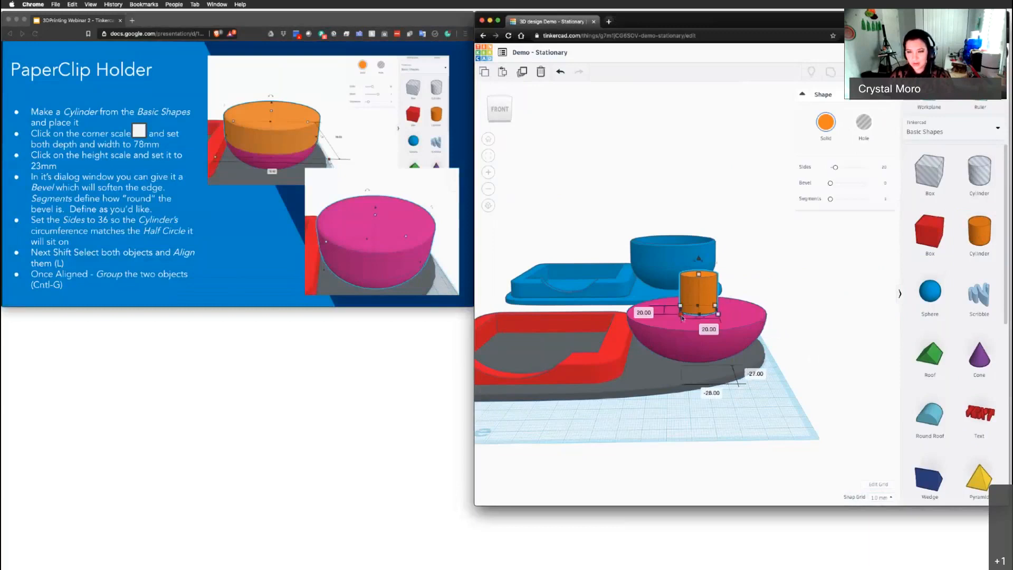
Step: Set both the width and depth of the orange cylinder to 78 mm
left_click(682, 316)
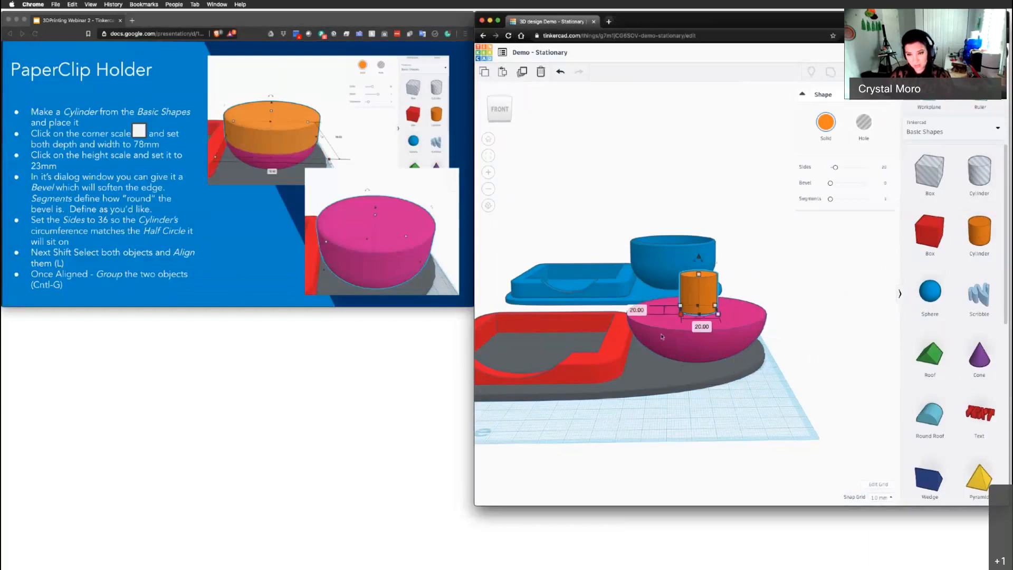
left_click(638, 311)
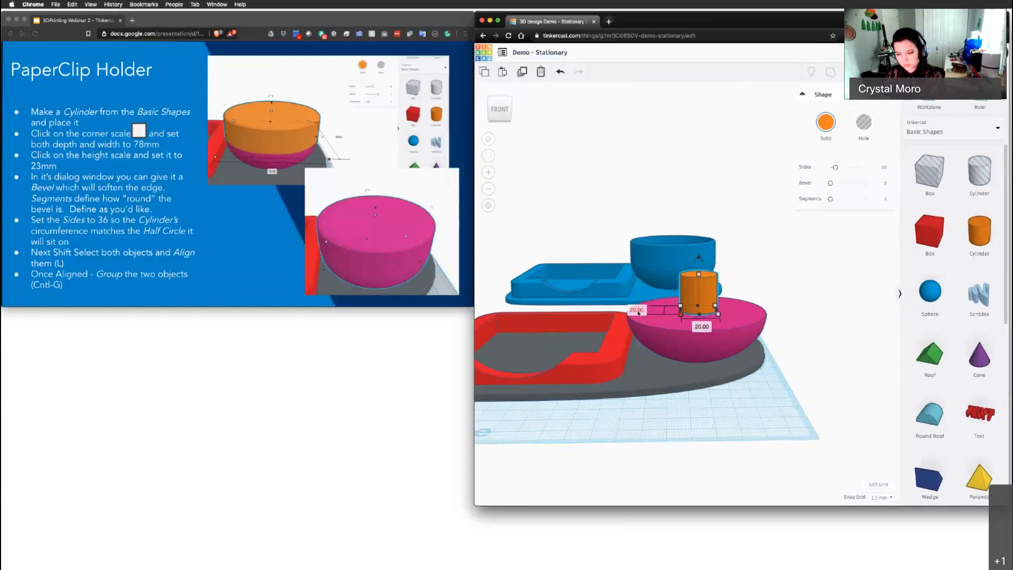
left_click(637, 311)
type("78")
key("Tab")
type("78")
key("Return")
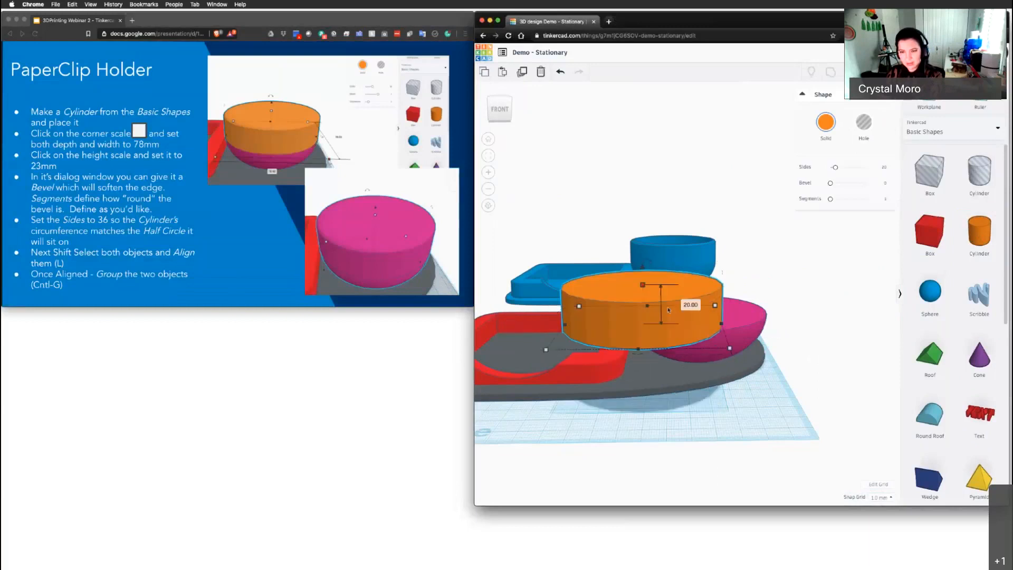
Step: Set the orange cylinder's height to 28 mm and move it back over the pink half sphere
left_click(690, 305)
type("28")
key("Return")
left_click_drag(637, 322, 689, 305)
left_click_drag(693, 302, 690, 304)
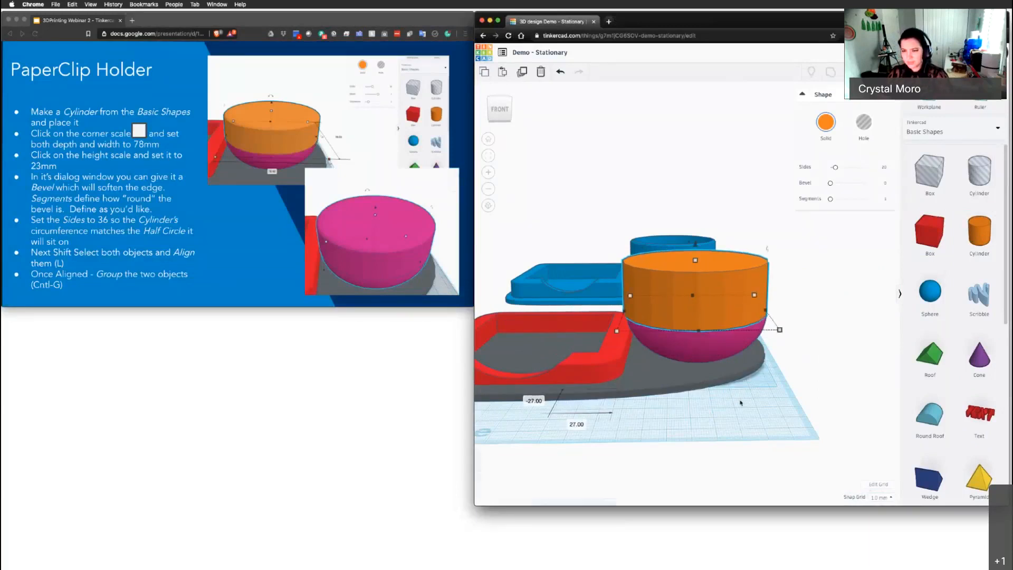
Step: Select the orange cylinder together with the pink half sphere and align their centres across the width
scroll(739, 400, "up", 2)
right_click_drag(738, 398, 708, 370)
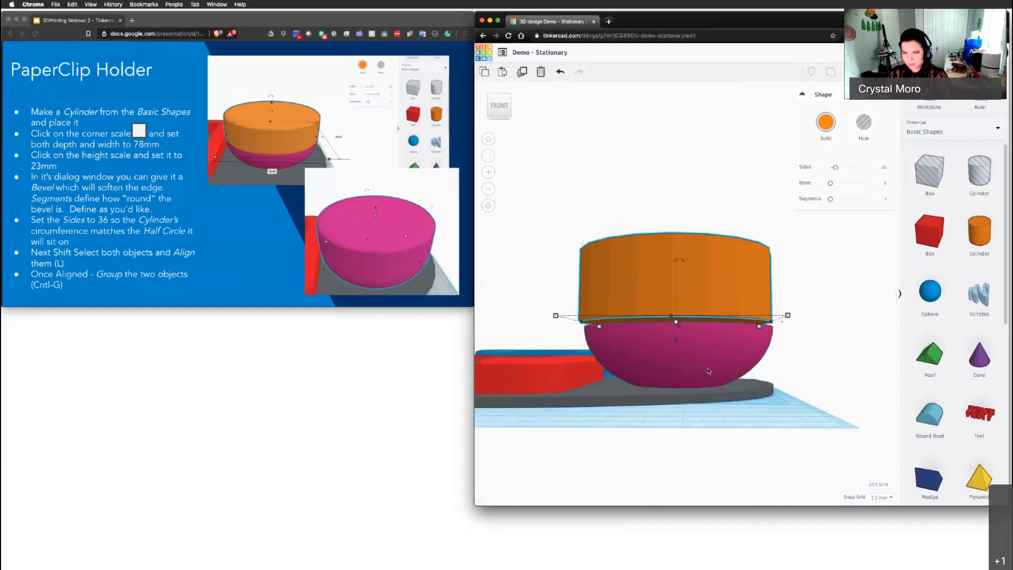
scroll(708, 370, "up", 3)
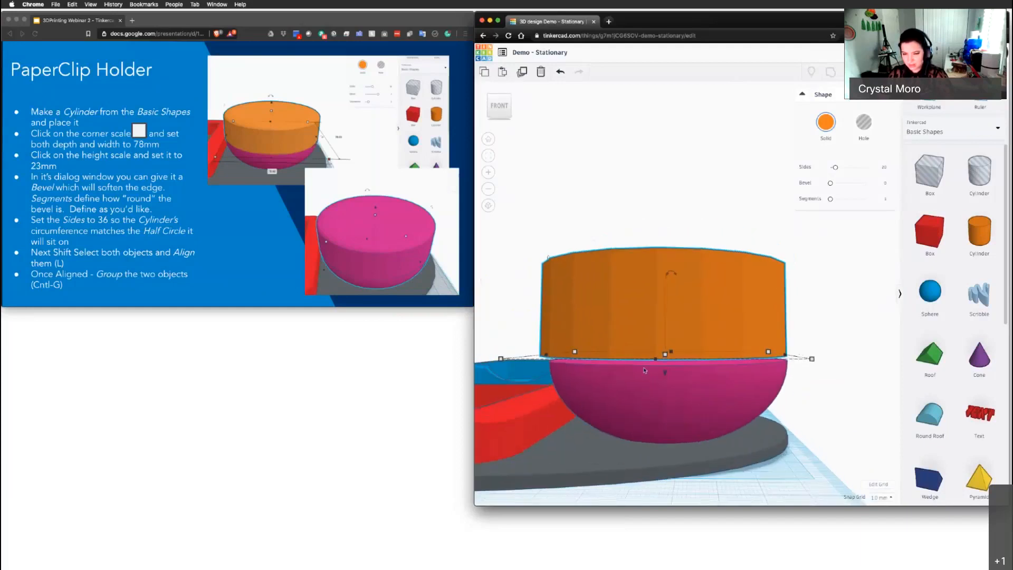
left_click(684, 406, "shift")
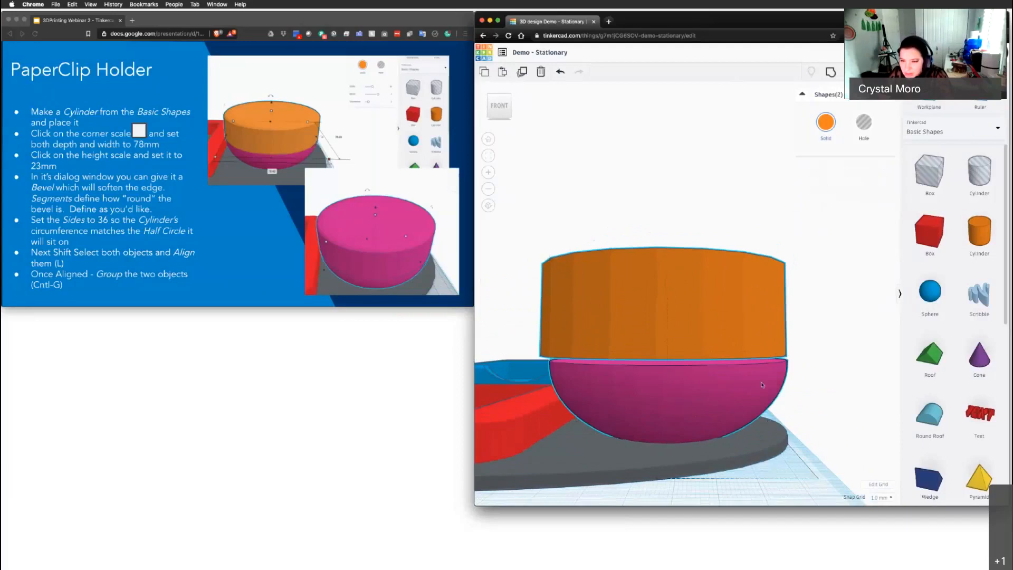
left_click(779, 387)
left_click(780, 388, "shift")
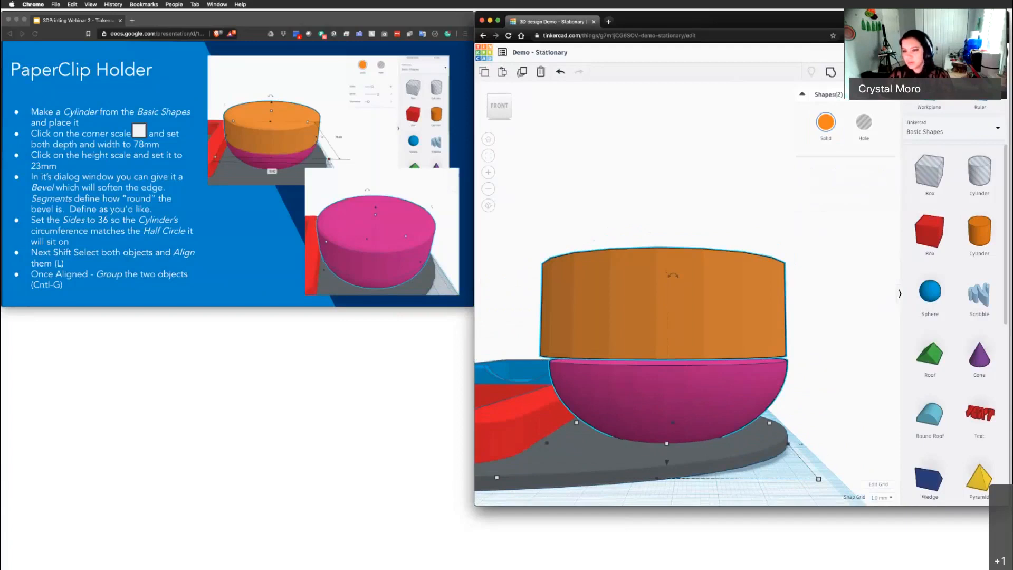
key("l")
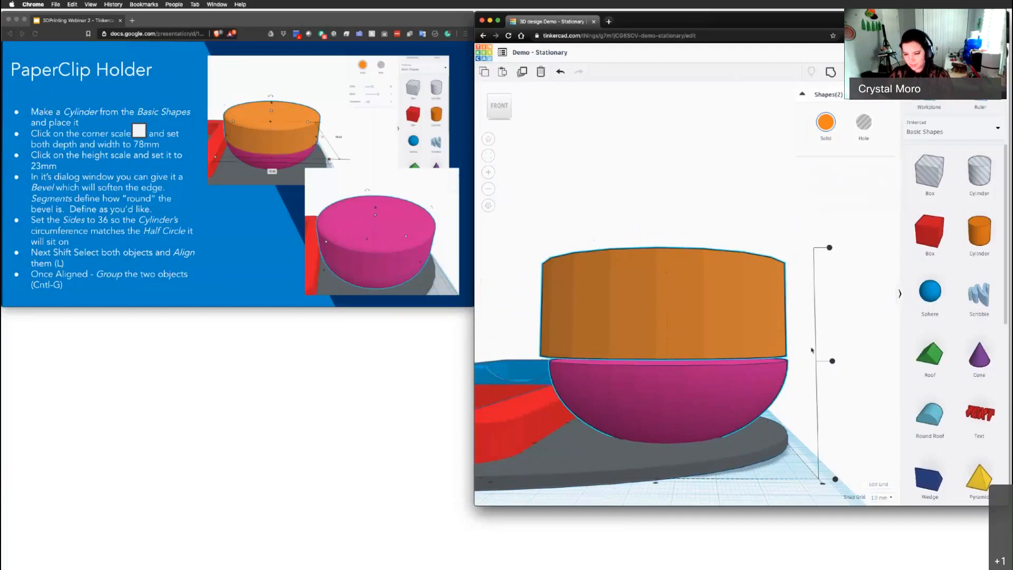
middle_click_drag(813, 382, 807, 359)
right_click_drag(806, 359, 720, 354)
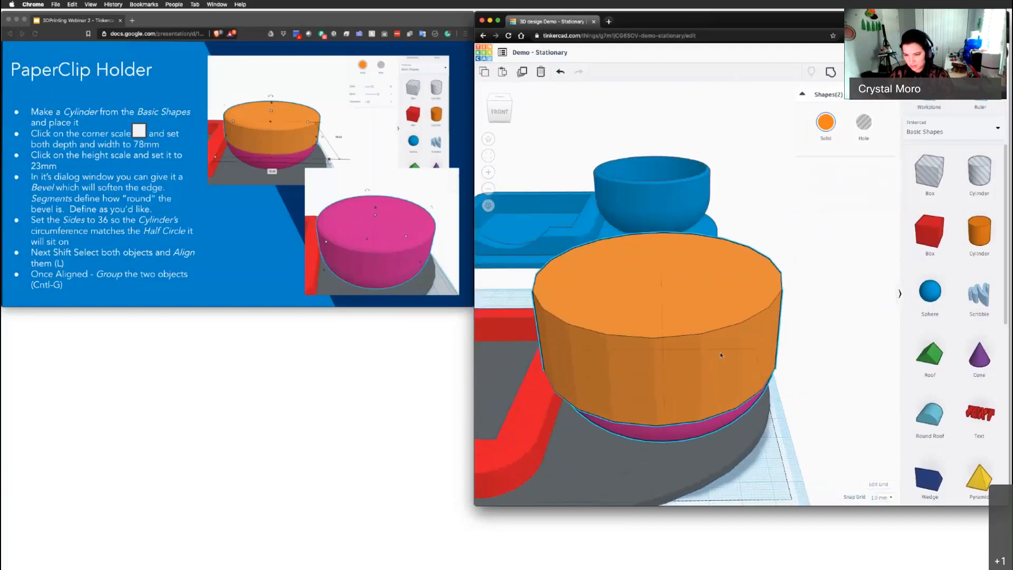
middle_click_drag(720, 354, 759, 311)
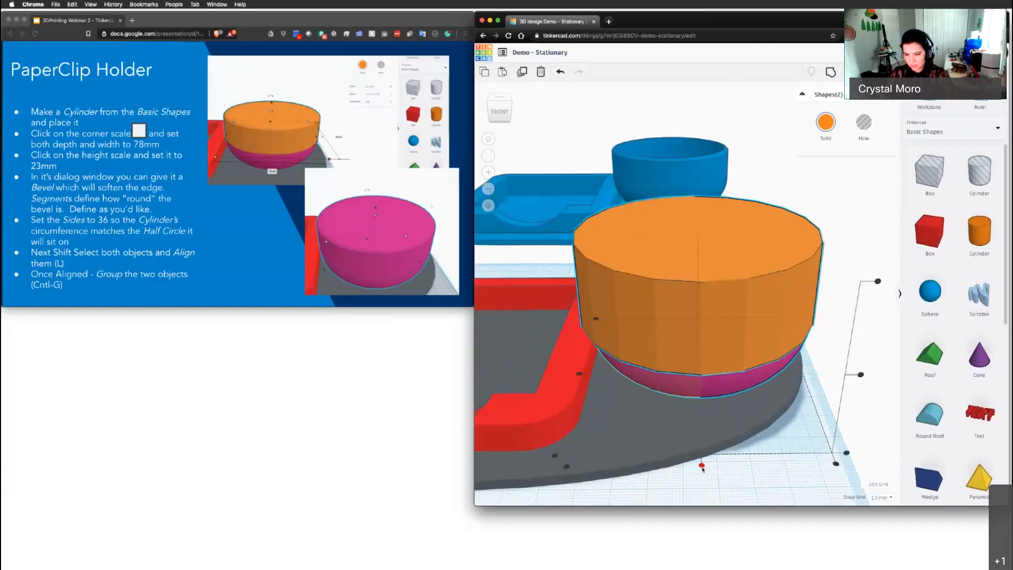
left_click(702, 466)
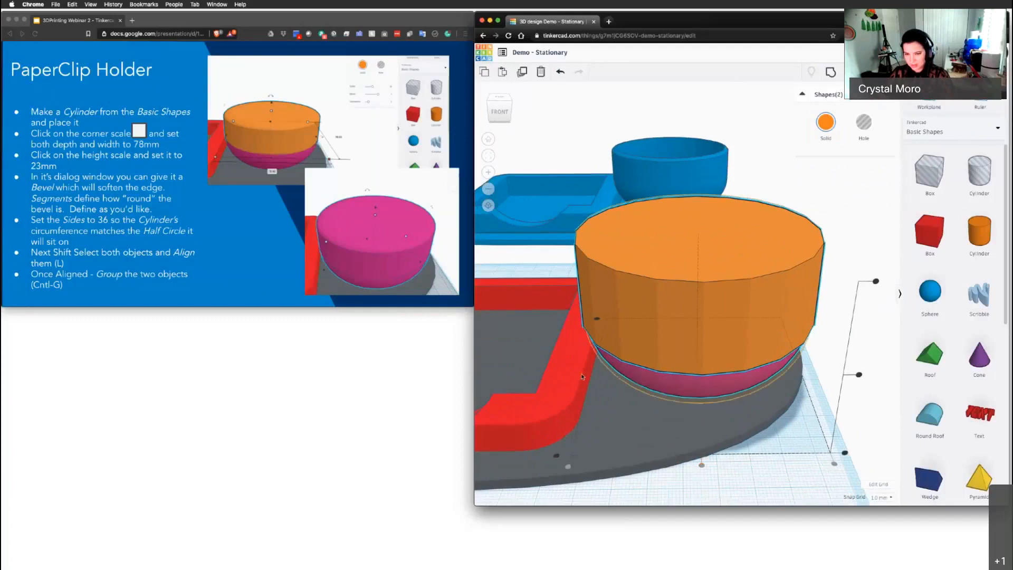
Step: Lower the orange cylinder 2 mm into the top of the pink half sphere
right_click_drag(753, 433, 736, 382)
left_click(673, 300)
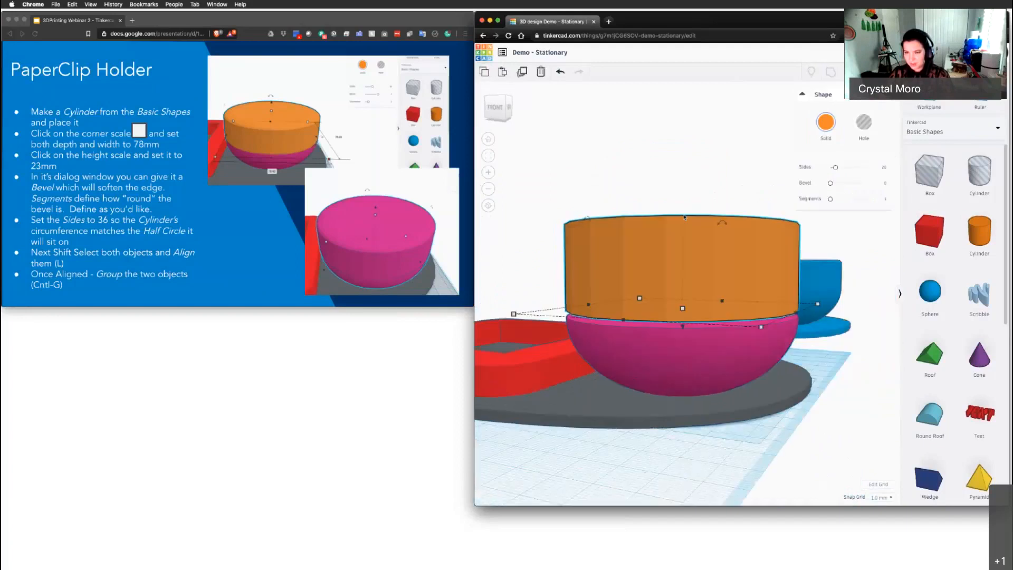
mouse_move(684, 246)
right_mouse_down()
mouse_move(704, 288)
mouse_move(721, 241)
mouse_move(667, 317)
mouse_move(653, 358)
mouse_move(695, 256)
right_mouse_up()
left_click_drag(695, 252, 695, 257)
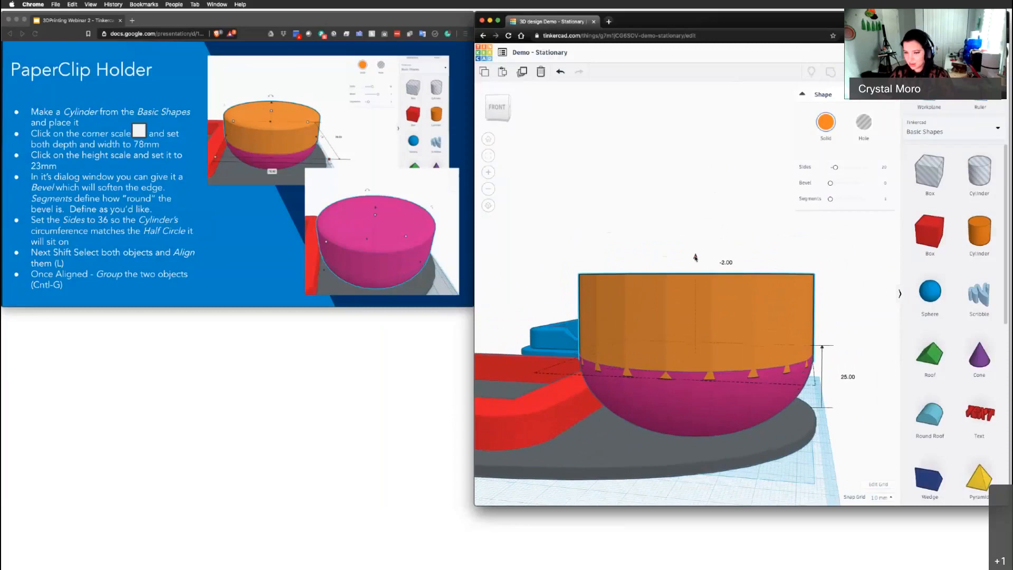
Step: Try grouping the orange cylinder with the half sphere and examine the seam between them
left_click(720, 408, "shift")
key("ctrl+g")
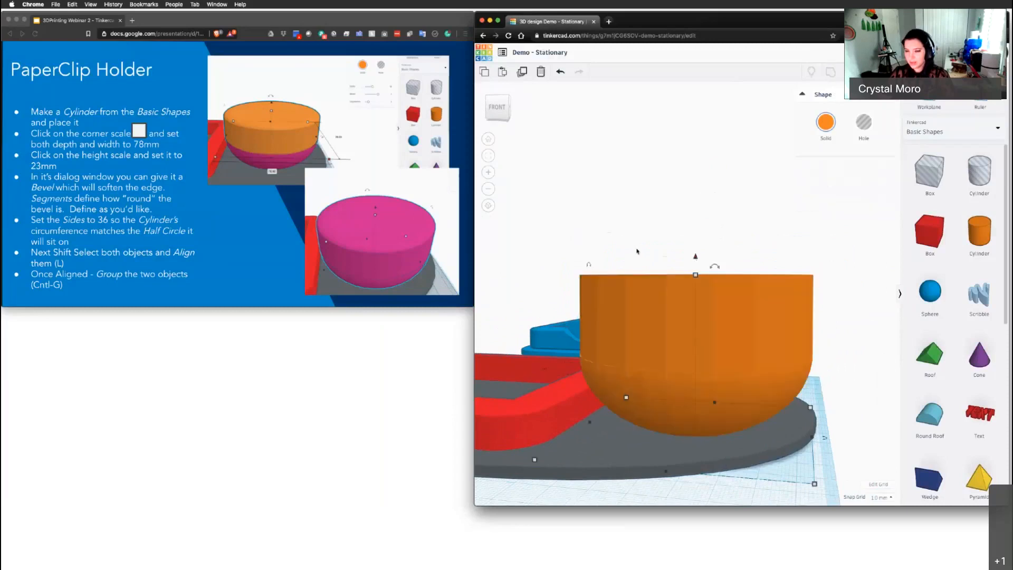
left_click(697, 222)
right_click_drag(698, 222, 668, 337)
scroll(669, 382, "up", 5)
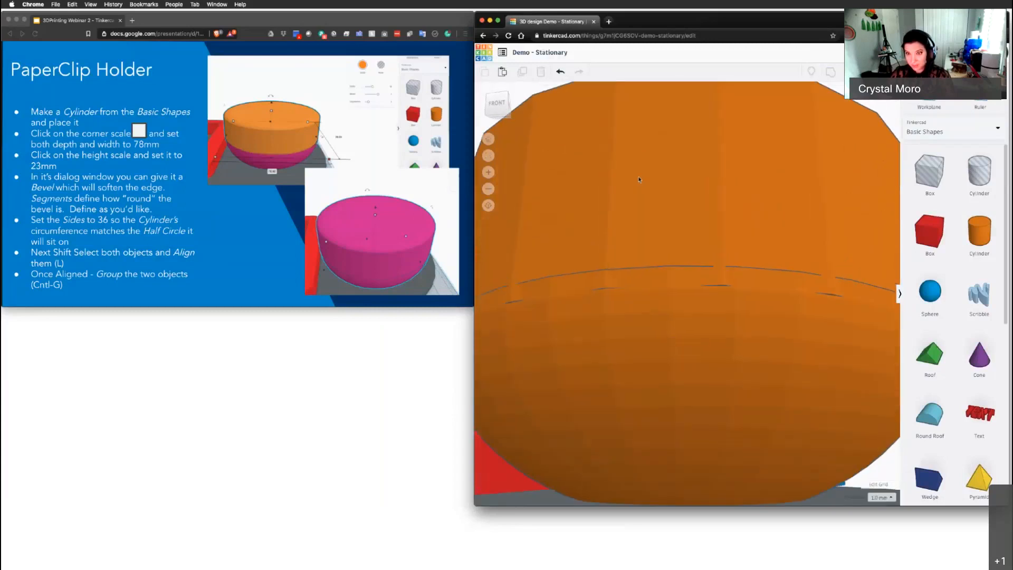
right_click_drag(615, 189, 667, 335)
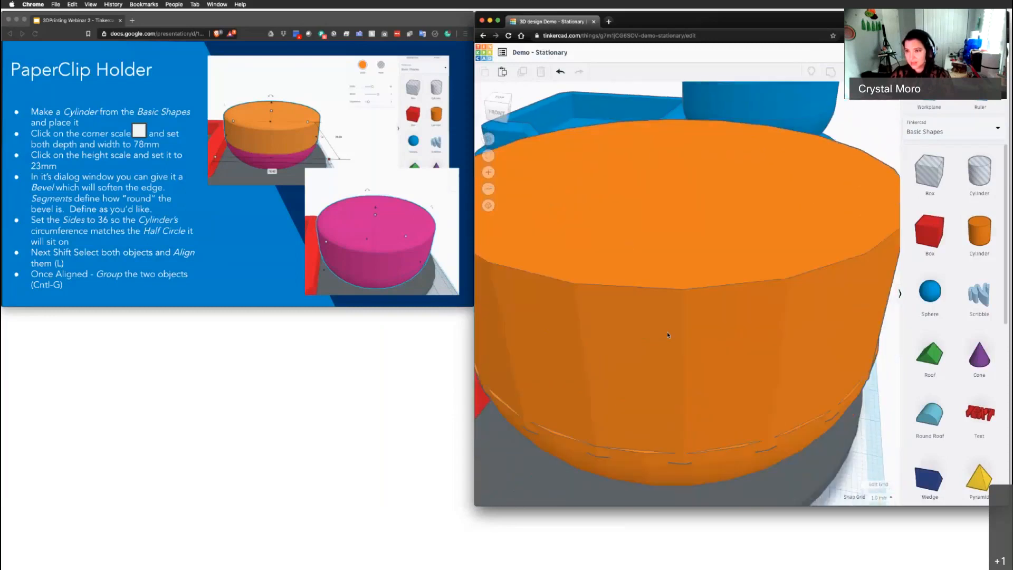
Step: Ungroup the cup into its separate cylinder and half sphere
left_click(685, 264)
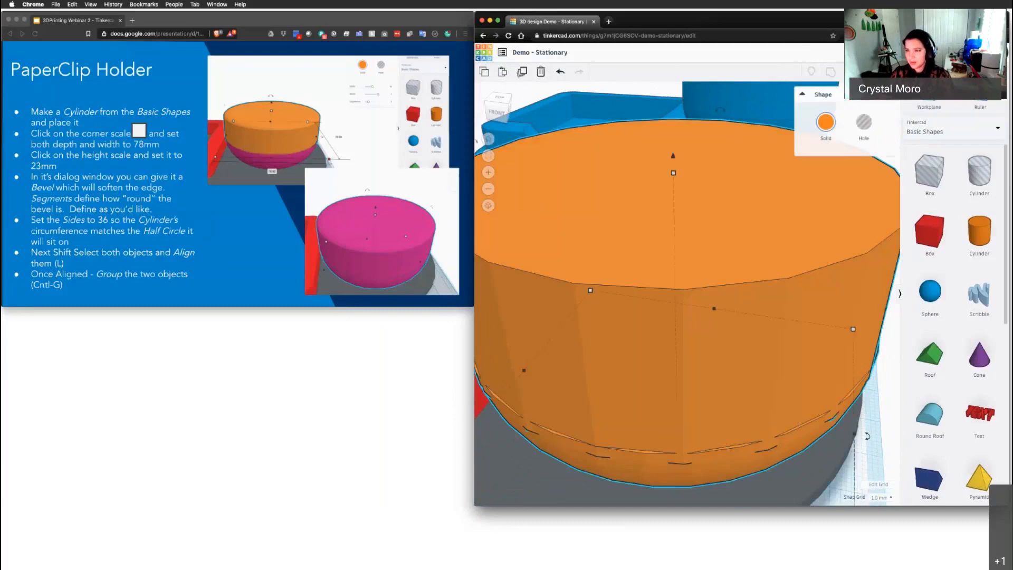
key("ctrl+shift+g")
right_click_drag(633, 253, 676, 293)
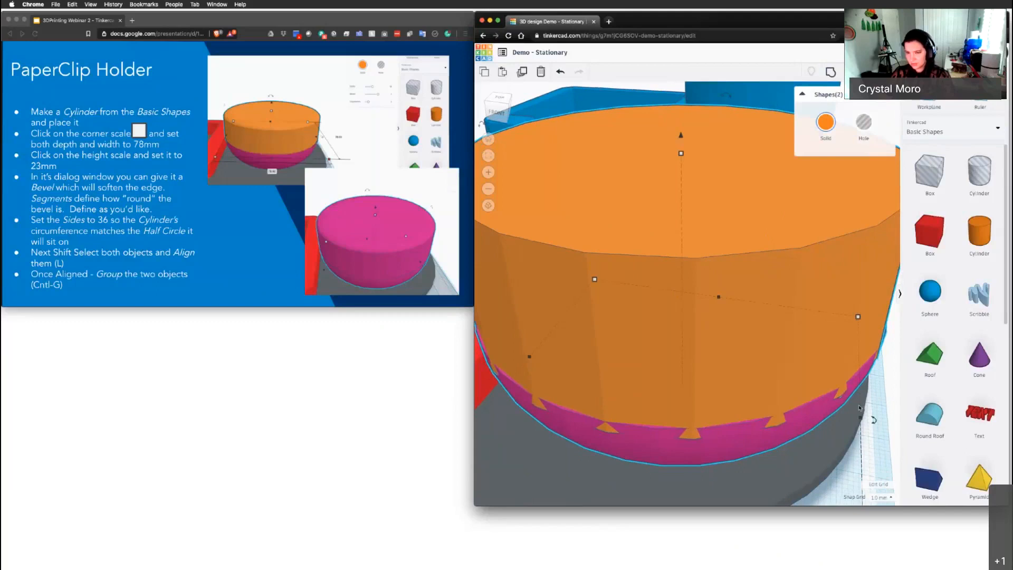
scroll(859, 407, "up", 5)
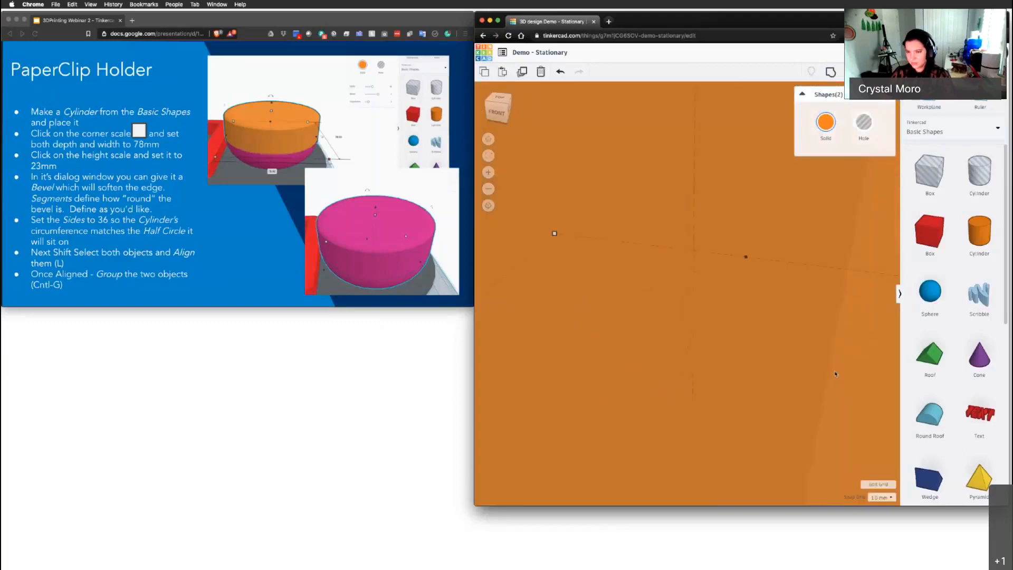
scroll(835, 374, "down", 5)
Step: Set the orange cylinder's number of sides to 36 to match the half sphere's circumference
left_click(818, 317)
left_click(691, 266)
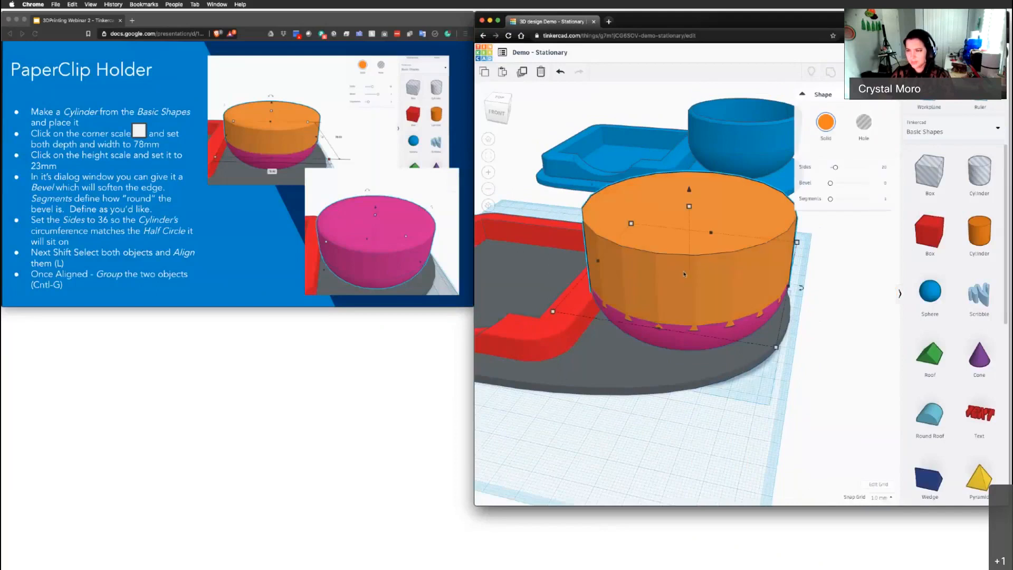
middle_click_drag(684, 274, 662, 317)
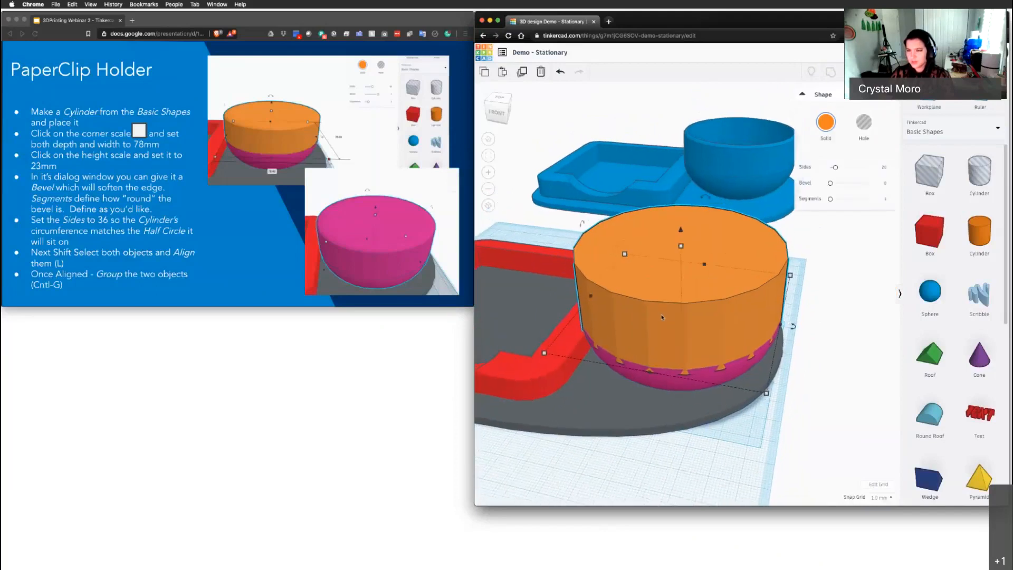
scroll(662, 317, "up", 2)
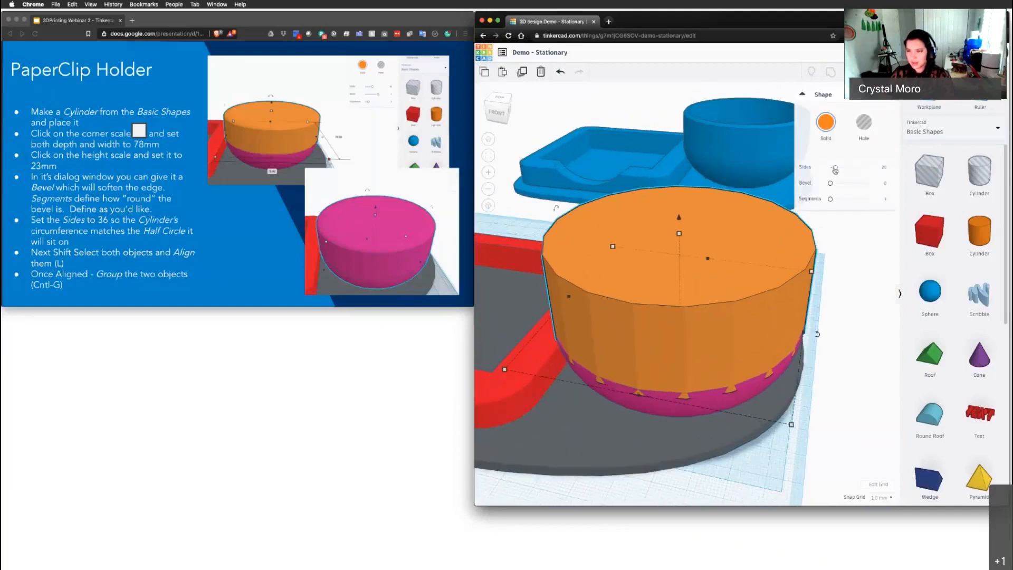
left_click_drag(840, 168, 851, 176)
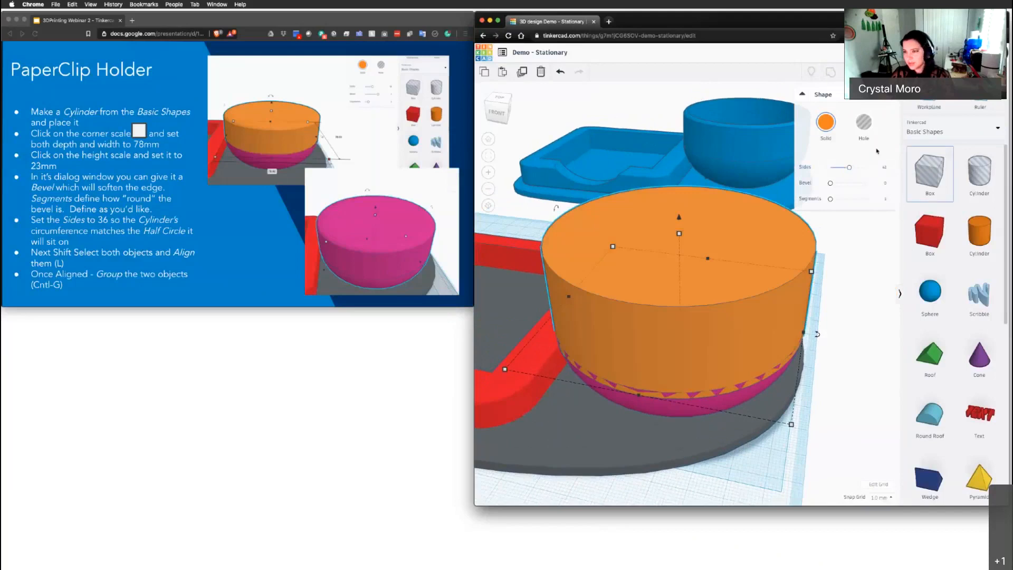
left_click(882, 169)
type("36")
key("Return")
Step: Add a small bevel to the orange cylinder and increase it to soften the rim
right_click_drag(634, 387, 642, 334)
scroll(642, 334, "up", 3)
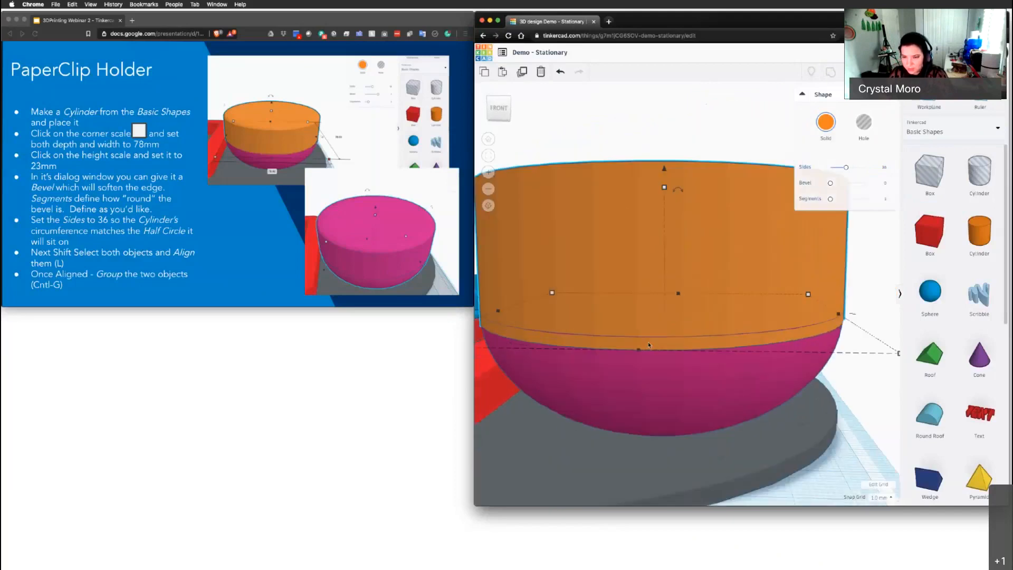
right_click_drag(686, 362, 636, 328)
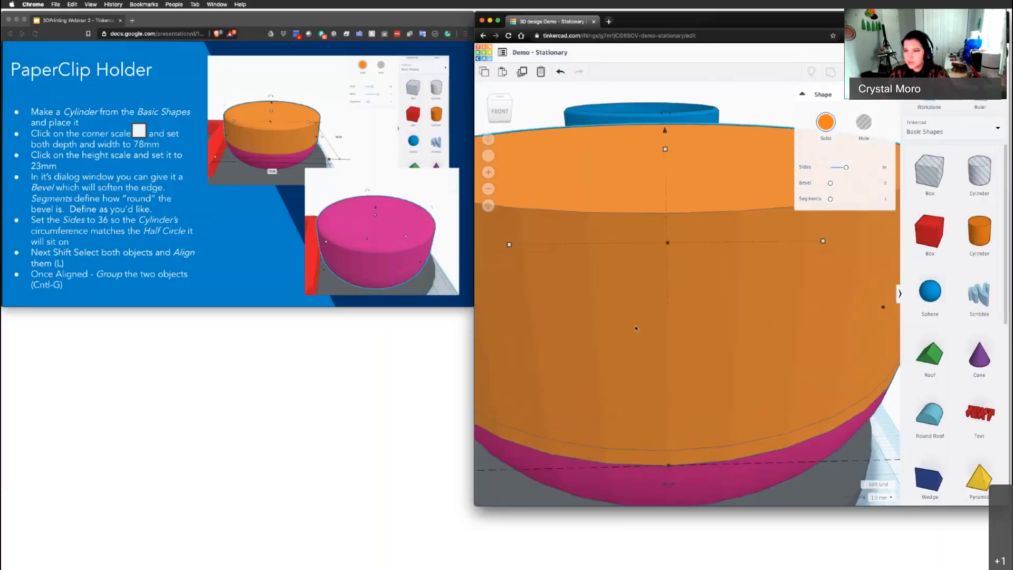
scroll(636, 328, "down", 3)
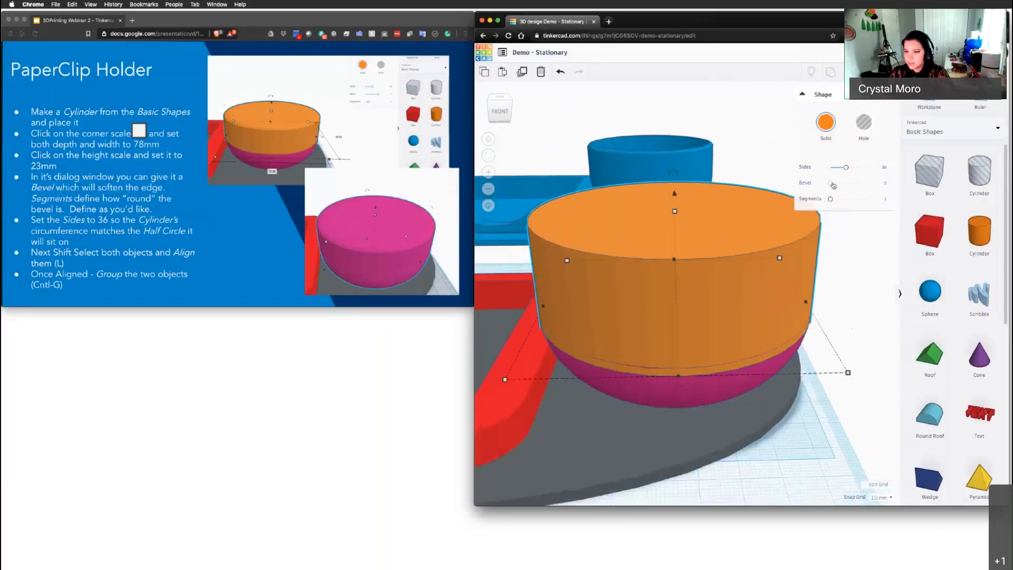
left_click_drag(831, 183, 833, 183)
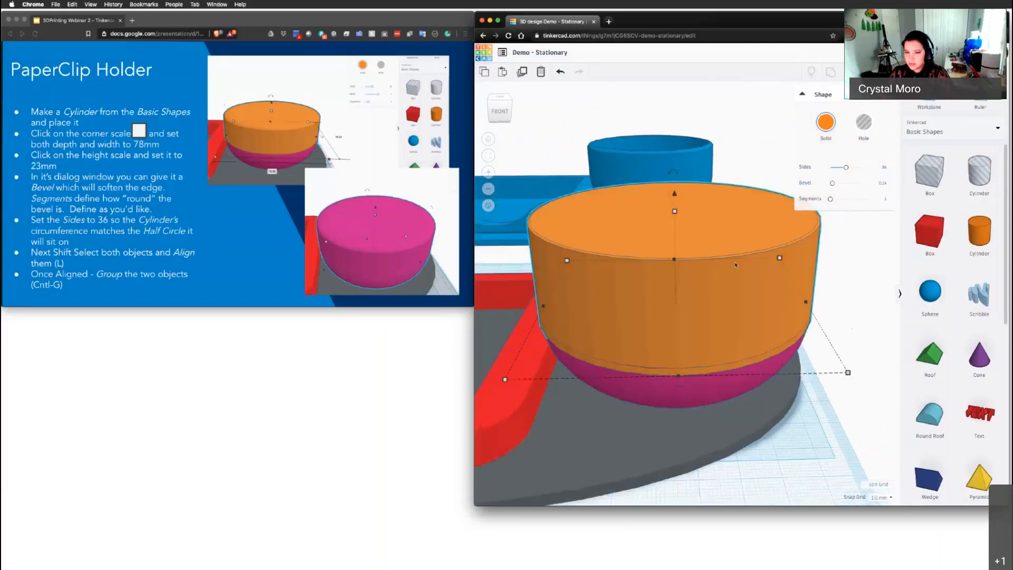
middle_click_drag(693, 293, 677, 294)
right_click_drag(677, 294, 674, 260)
scroll(674, 260, "up", 3)
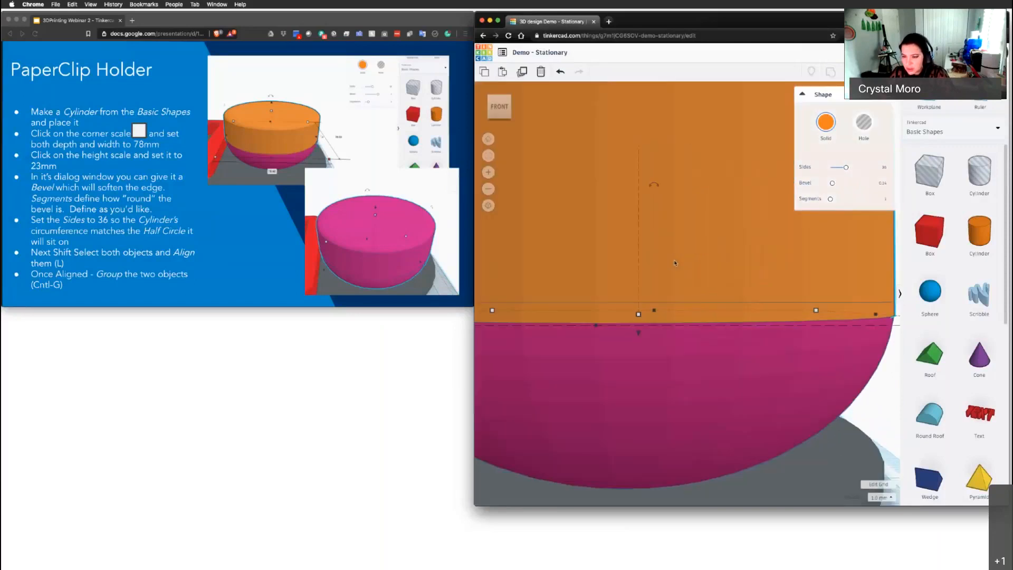
scroll(674, 263, "down", 3)
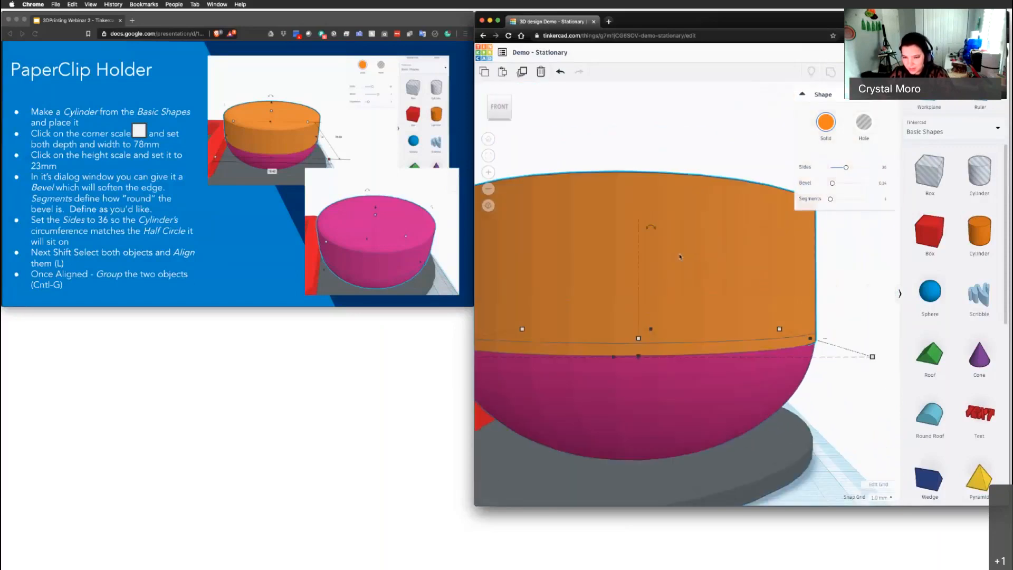
left_click_drag(832, 183, 840, 183)
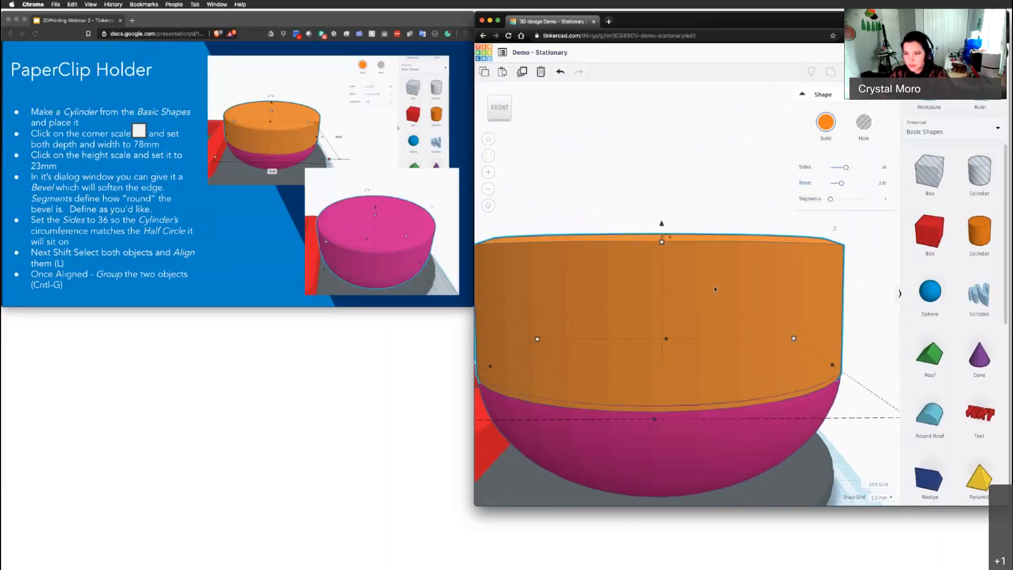
Step: Lower the bevelled cylinder 1 mm onto the half sphere and group the two shapes into one cup
right_click_drag(714, 289, 615, 252)
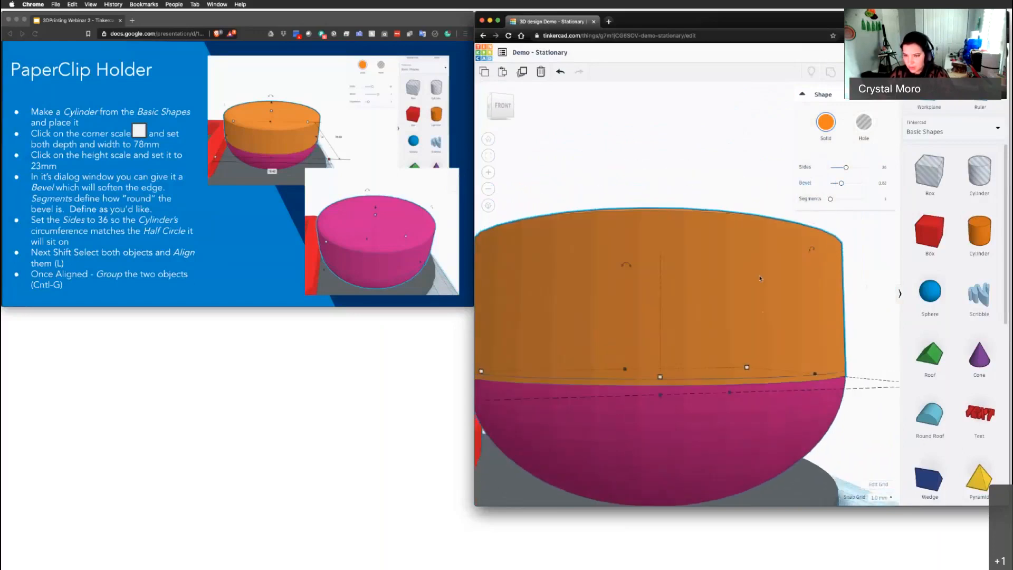
left_click_drag(659, 376, 660, 387)
right_click_drag(661, 327, 678, 369)
left_click_drag(679, 369, 666, 393)
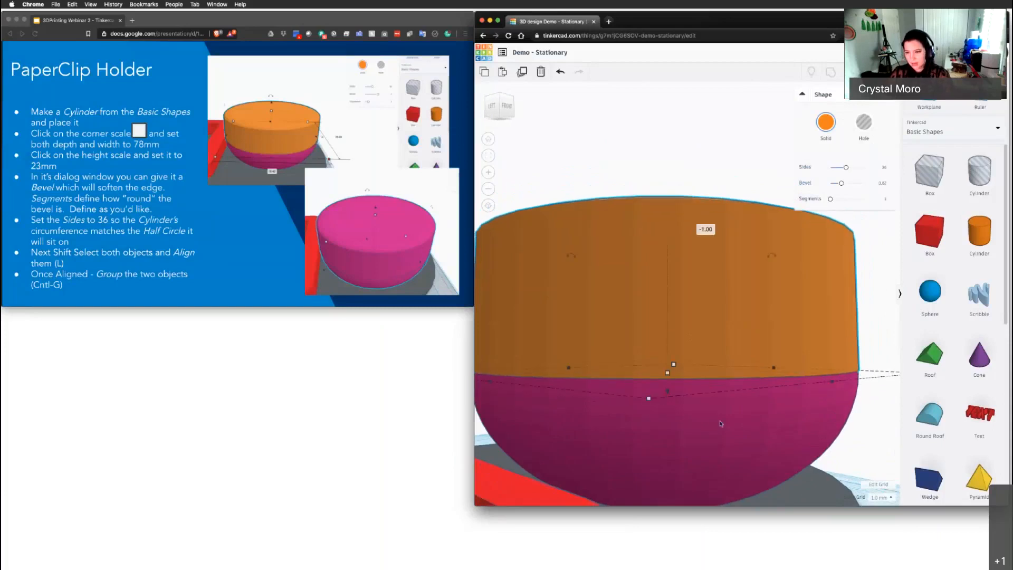
left_click(819, 416, "shift")
key("super+g")
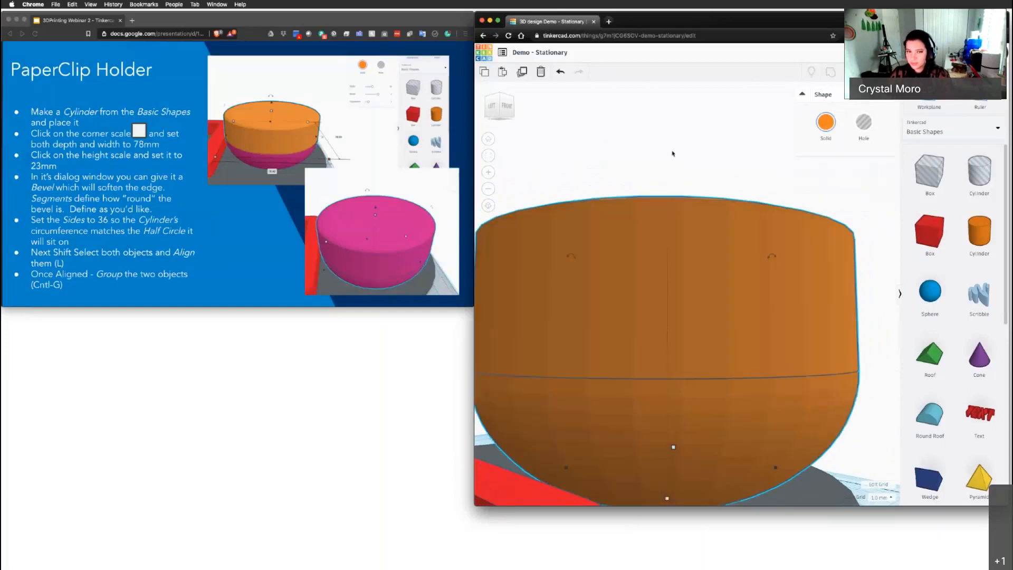
Step: Make a copy of the grouped orange cup and place it beside the original, off the base plate
right_click_drag(682, 161, 680, 282)
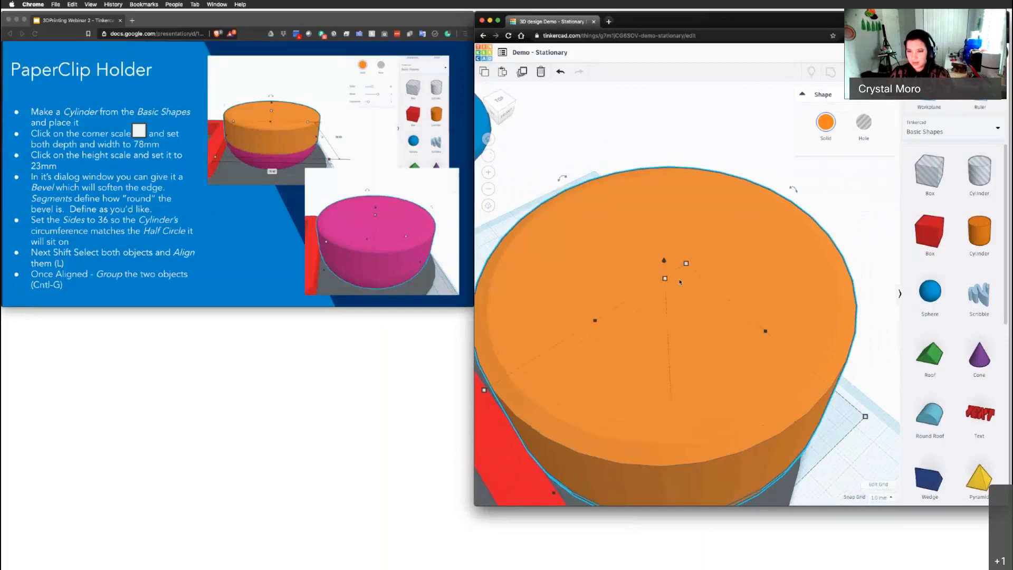
scroll(680, 282, "down", 10)
right_click_drag(713, 323, 690, 350)
scroll(766, 365, "up", 4)
right_click_drag(769, 364, 693, 376)
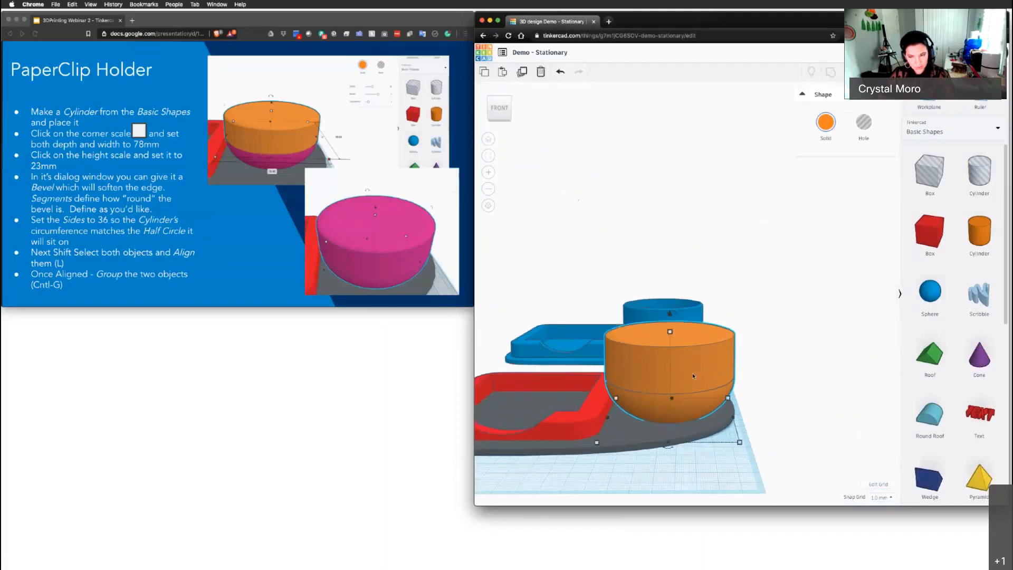
left_click(764, 339)
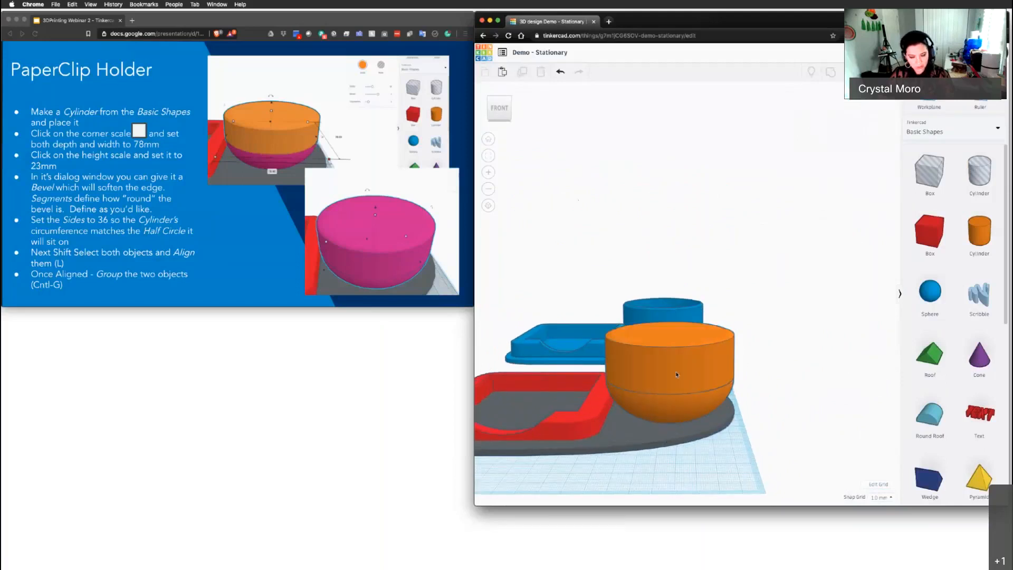
left_click(677, 374)
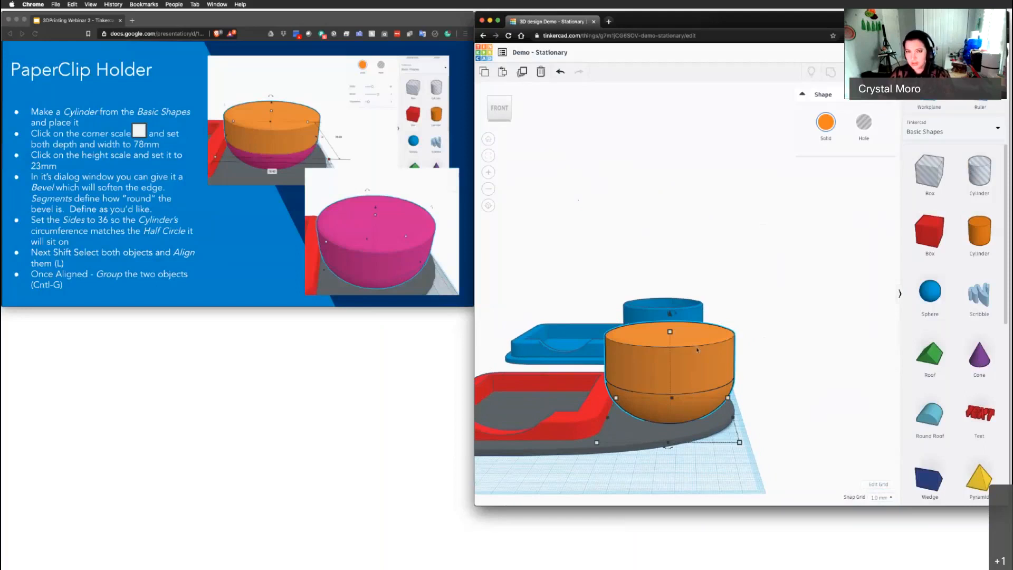
key("super+v")
left_click_drag(759, 367, 807, 358)
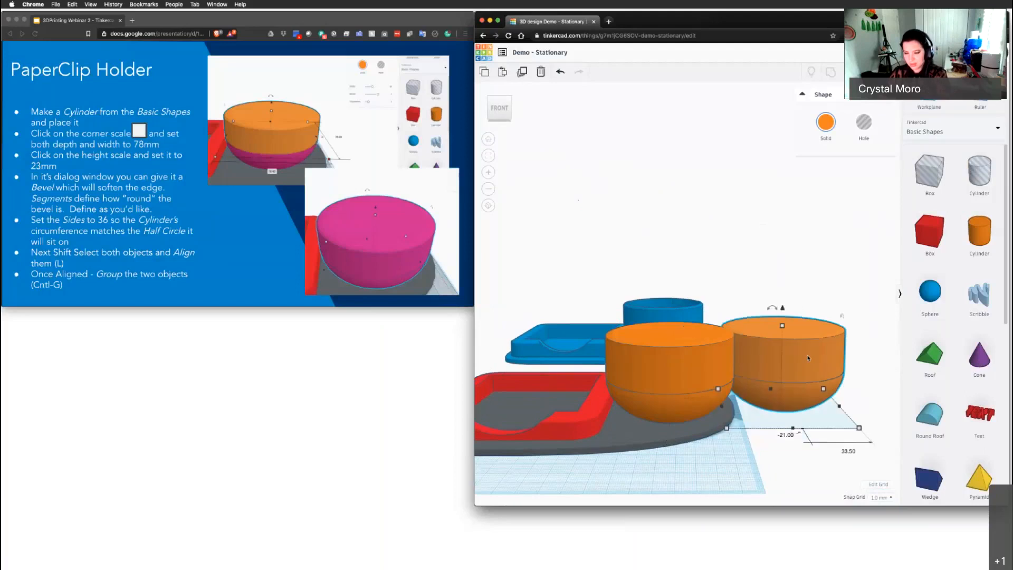
Step: Delete the copied cup beside the base plate and undo the accidental move of the original orange cup
key("Delete")
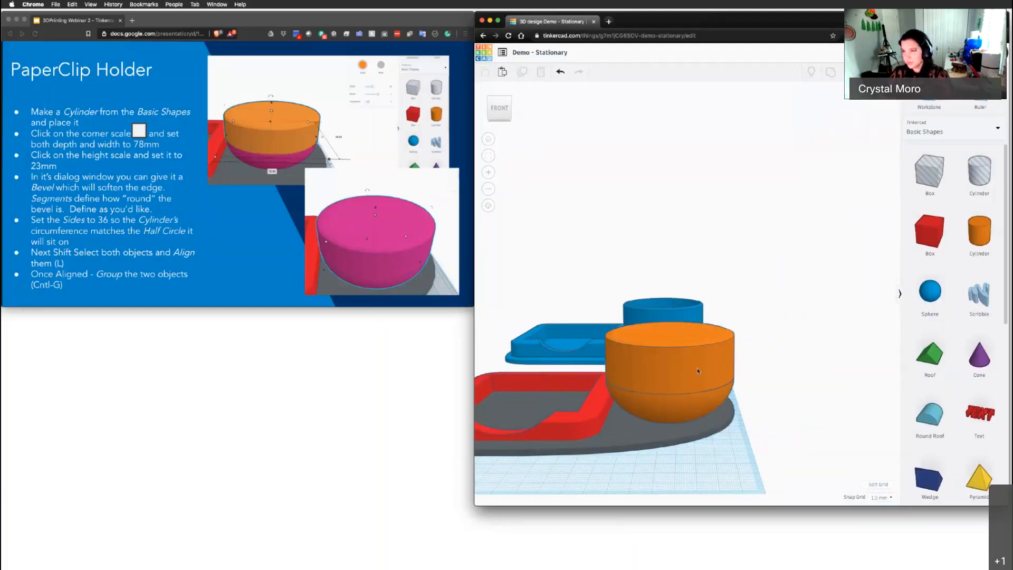
left_click(697, 370)
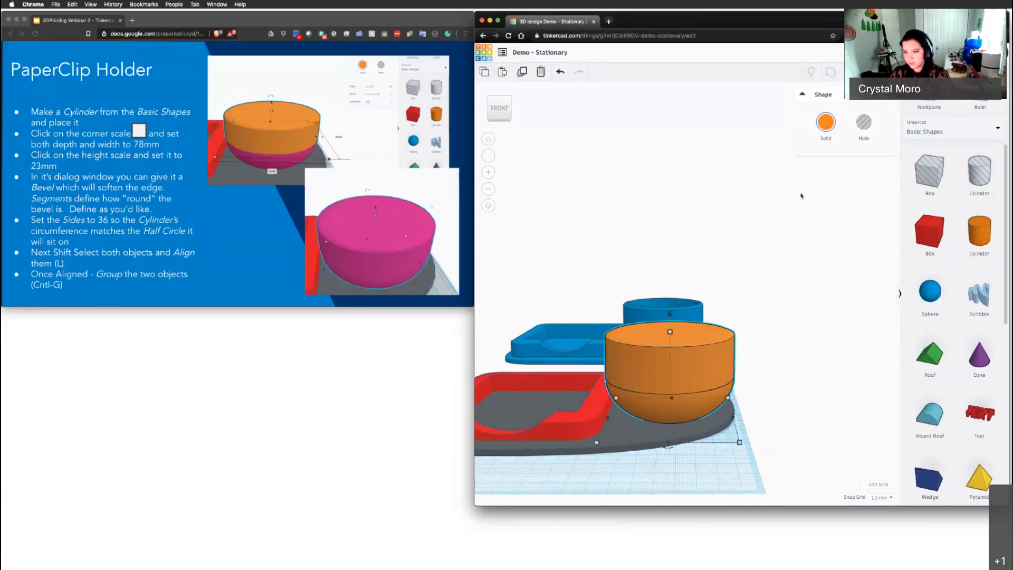
left_click_drag(670, 348, 713, 372)
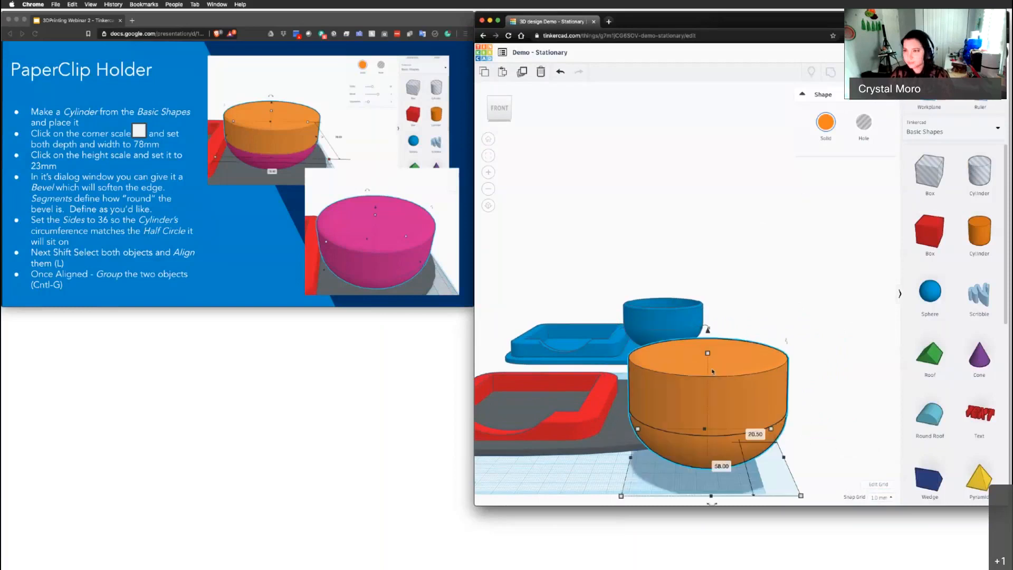
key("super+z")
Step: Duplicate the orange cup, place the copy off the base plate to its right, and turn it into a hole
left_click(786, 334)
right_click_drag(787, 335, 727, 363)
left_click(727, 362)
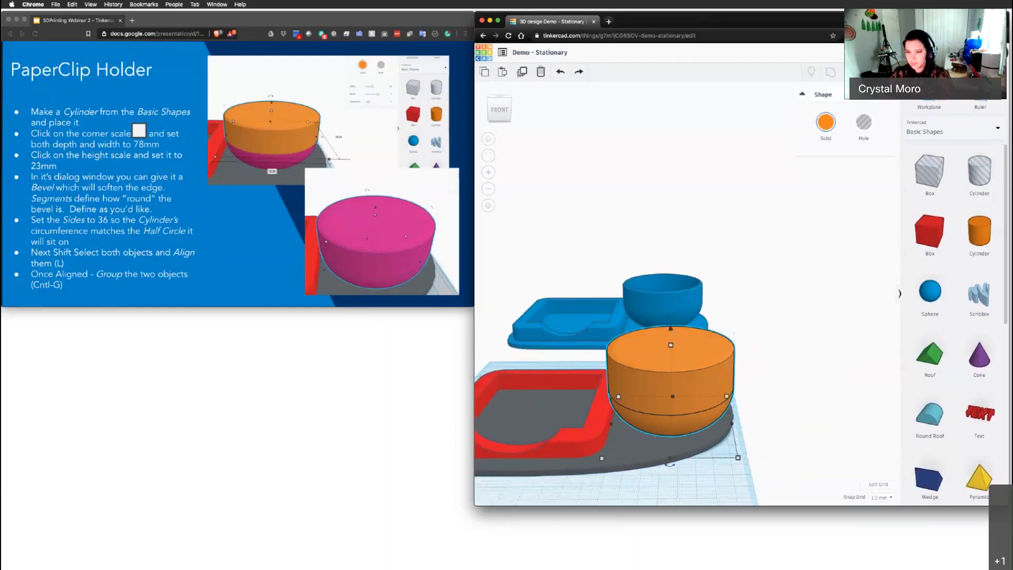
left_click_drag(703, 389, 819, 388, "alt")
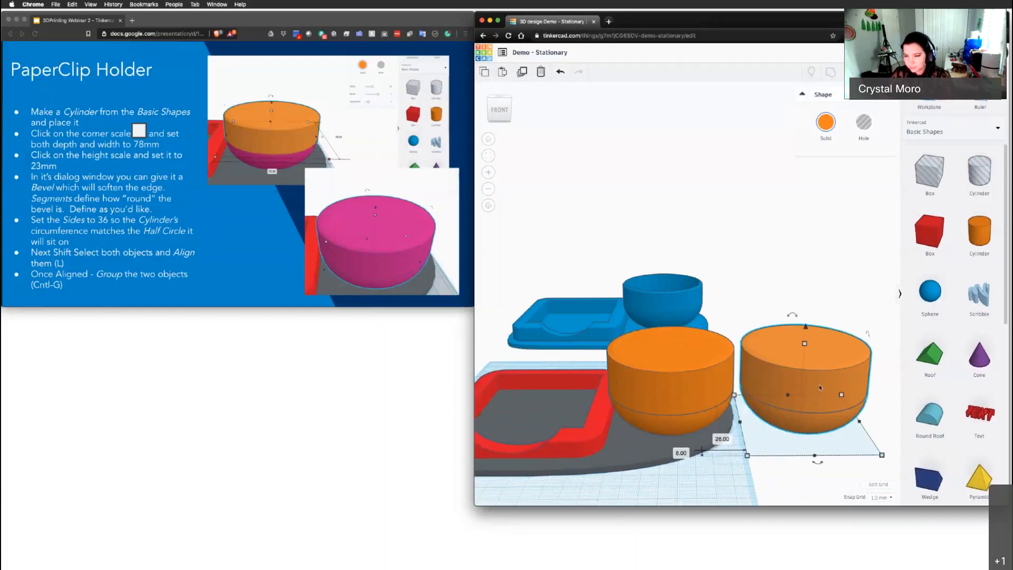
left_click_drag(758, 416, 764, 404)
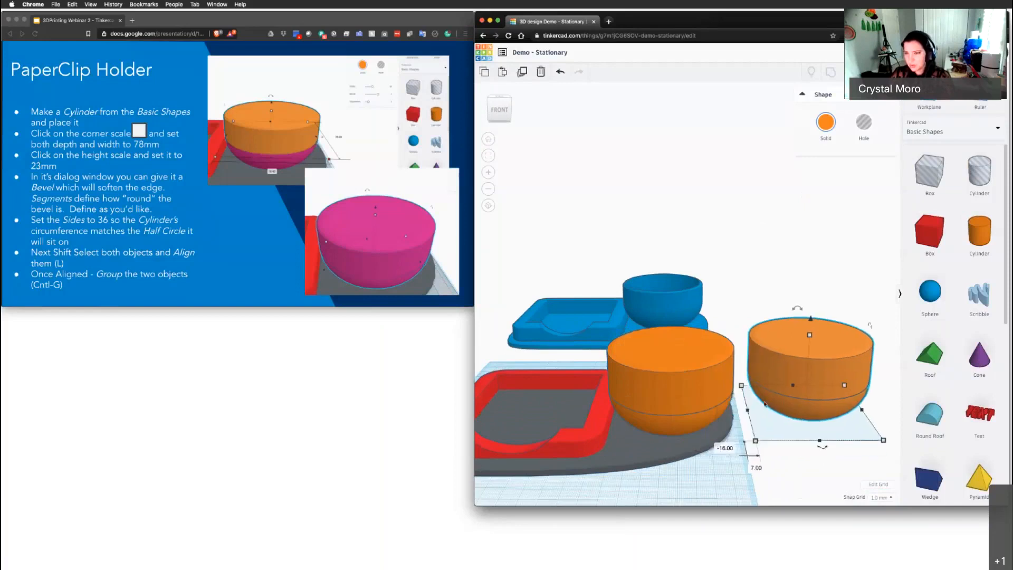
left_click(863, 121)
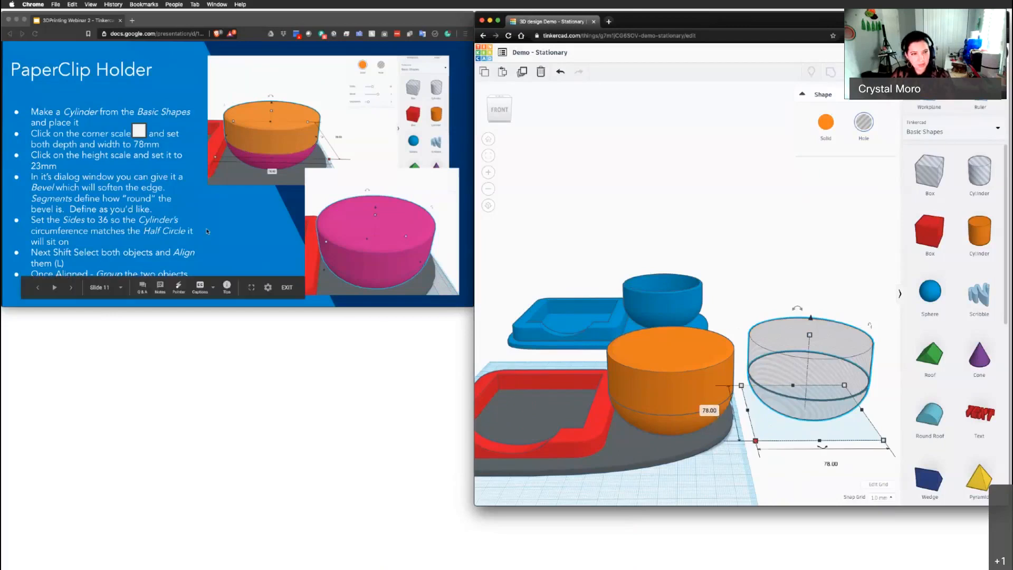
Step: Bring up the slide on carving the paperclip holder and resize the hole cup to 74 mm wide, 74 mm deep and 57 mm high
left_click(242, 241)
left_click(248, 241)
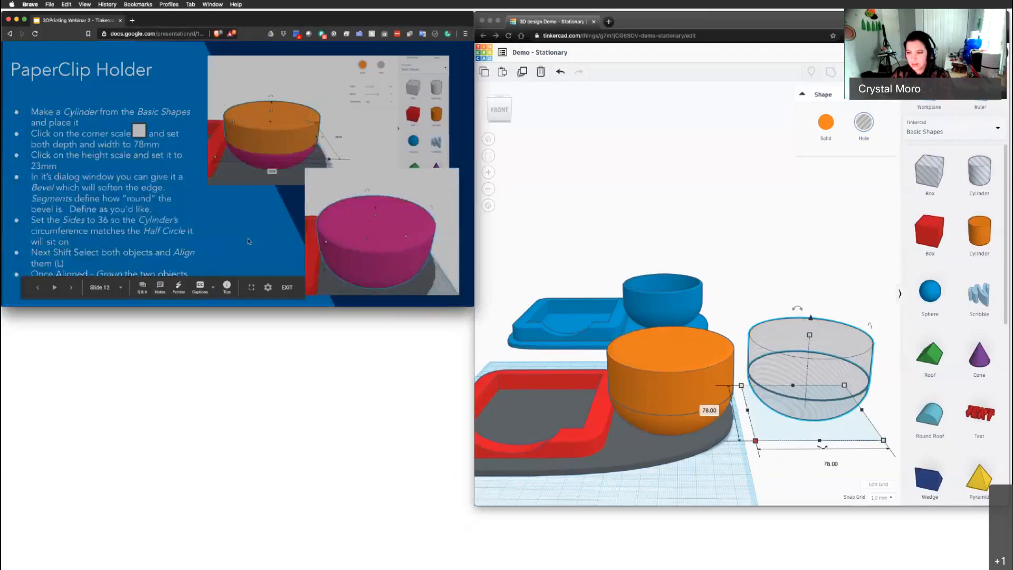
left_click(753, 444)
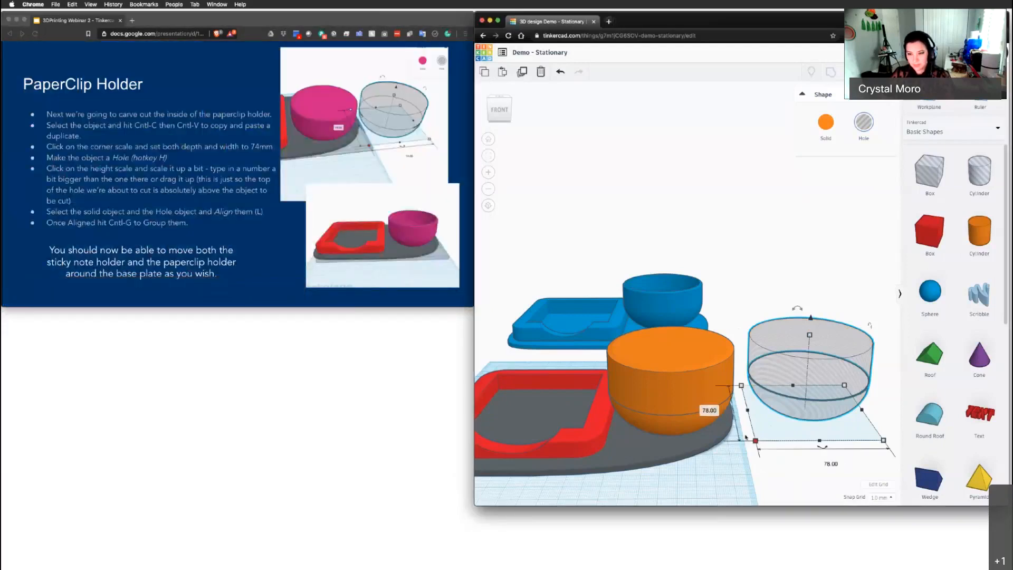
left_click(708, 411)
type("74")
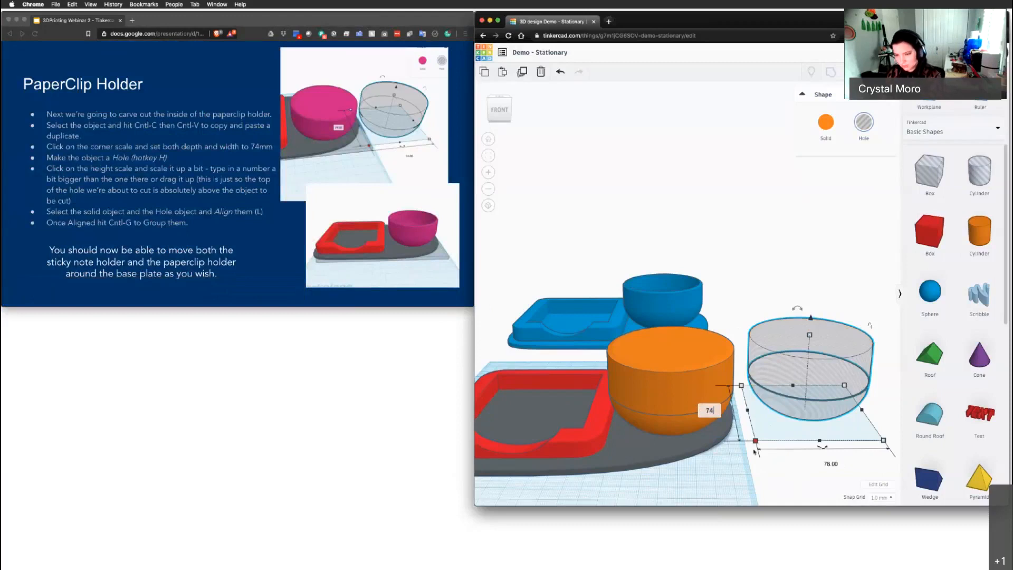
left_click(829, 462)
type("74")
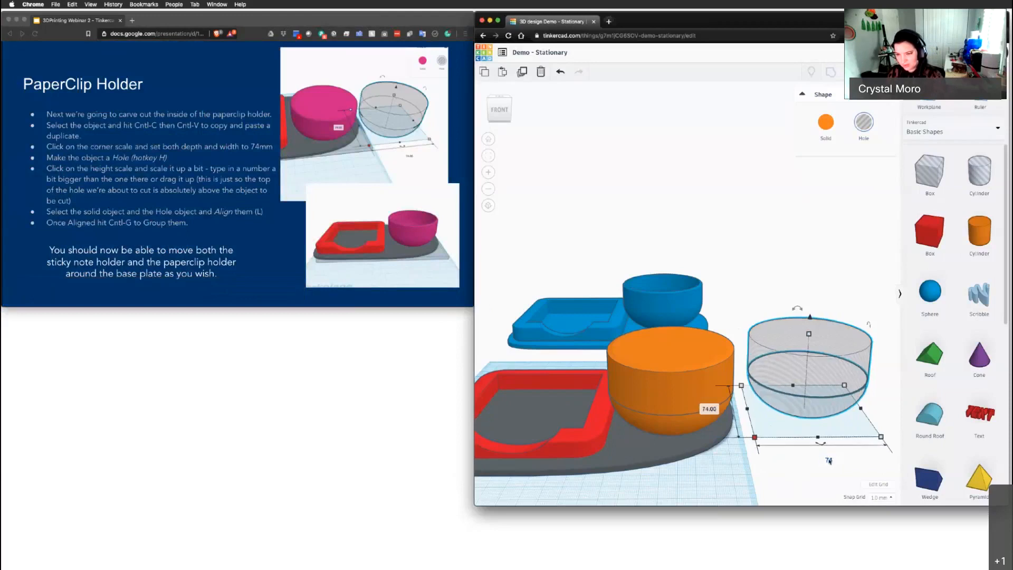
key("Return")
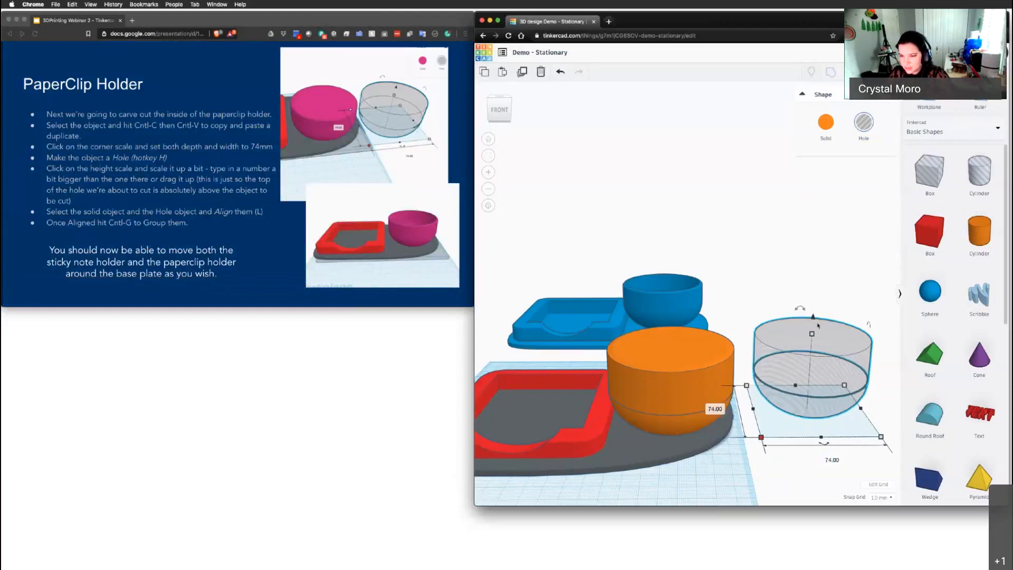
left_click_drag(812, 336, 813, 331)
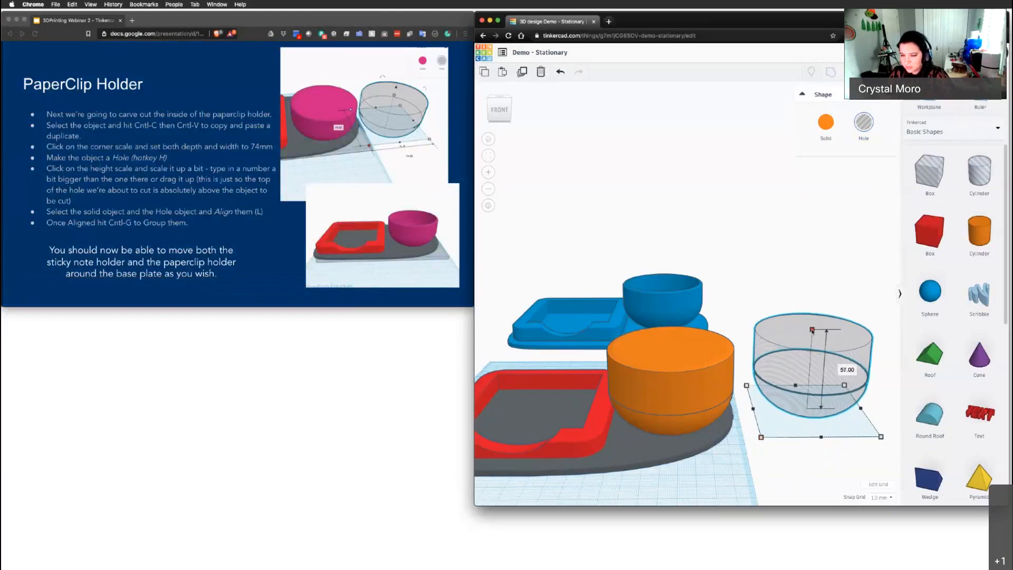
Step: Move the hole into the orange cup and align the two shapes on their centres in width and depth
left_click_drag(801, 389, 662, 392)
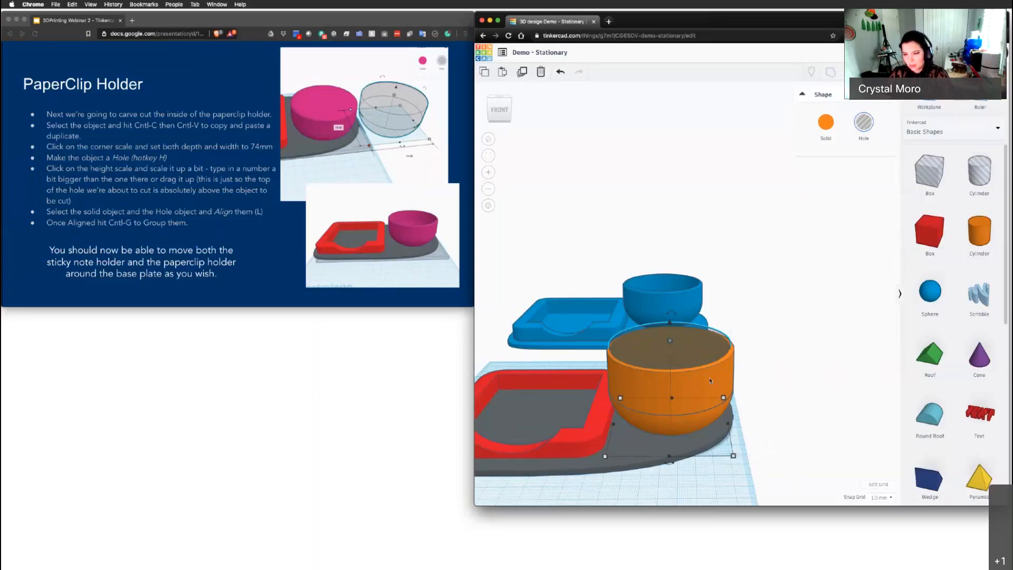
left_click(698, 431, "shift")
key("l")
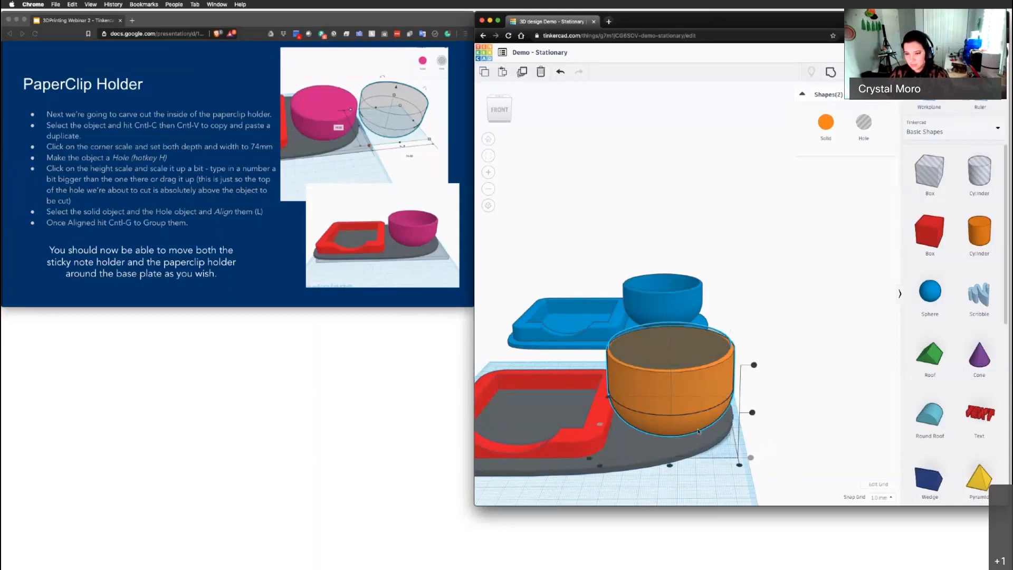
middle_click_drag(711, 397, 737, 386)
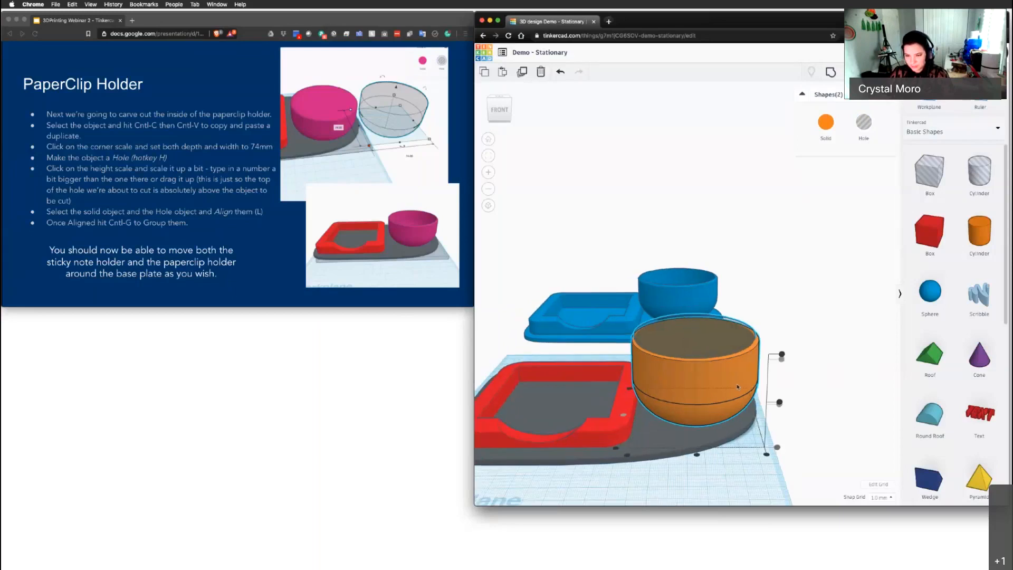
right_click_drag(737, 387, 735, 418)
left_click(698, 454)
left_click(629, 409)
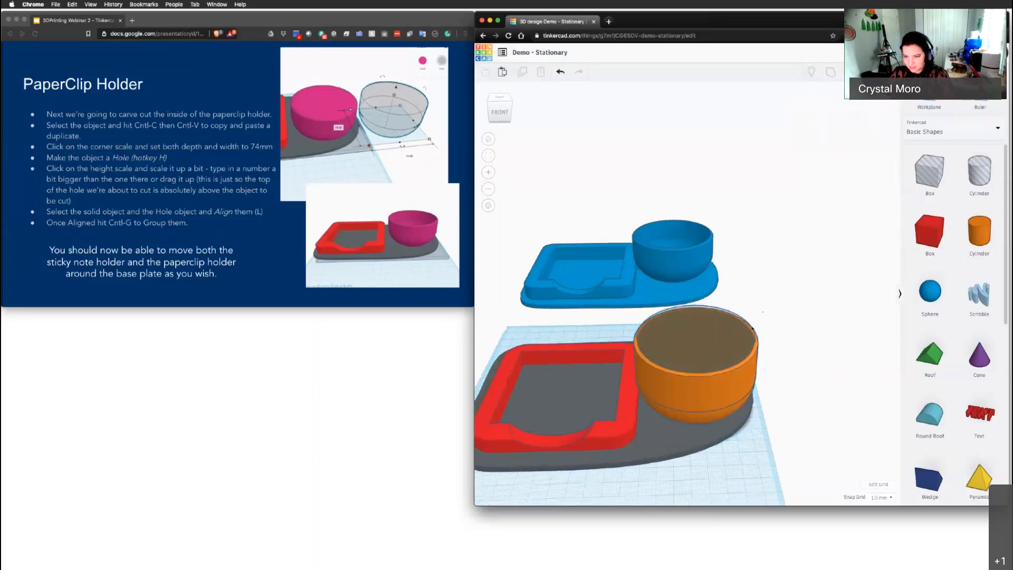
Step: Select the orange cup with its hole and group them to hollow out the cup
left_click_drag(760, 316, 640, 401)
key("l")
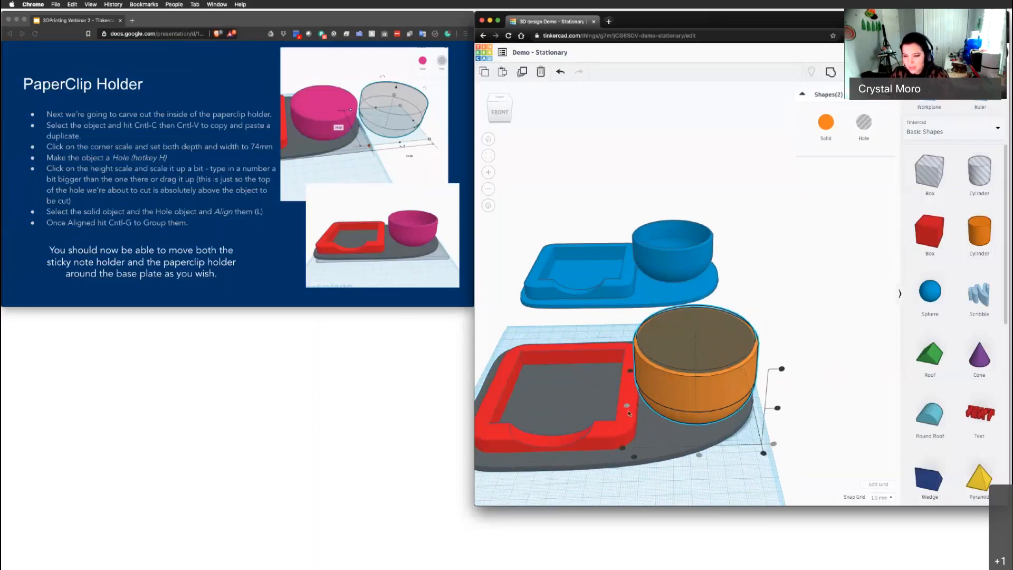
middle_click_drag(687, 376, 694, 378)
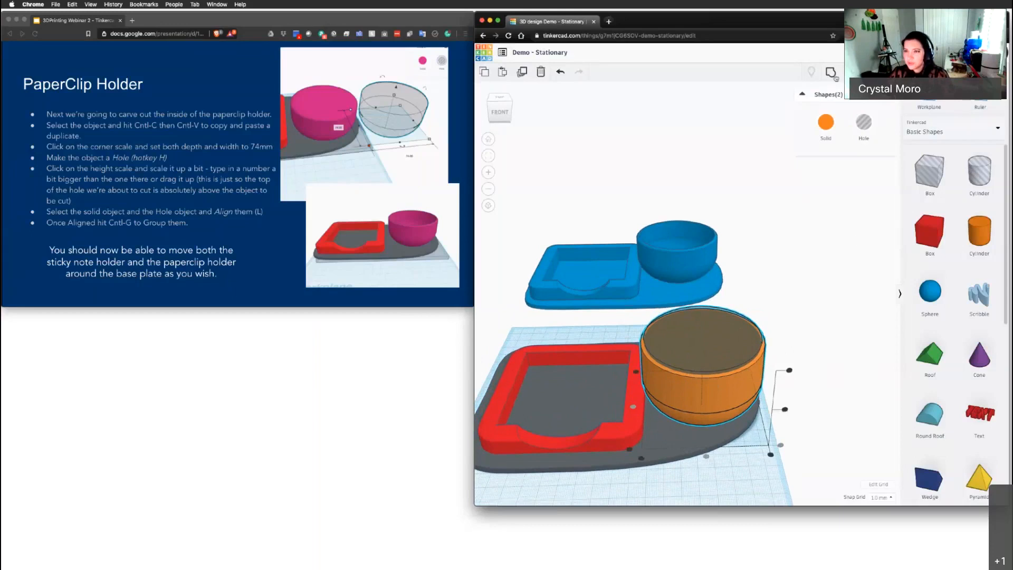
left_click(831, 73)
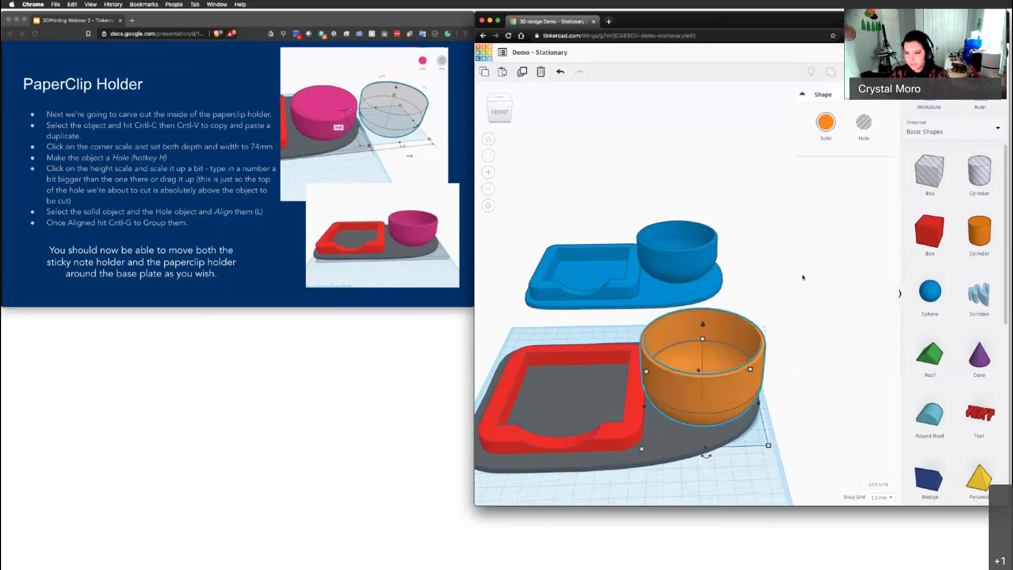
right_click_drag(780, 293, 812, 303)
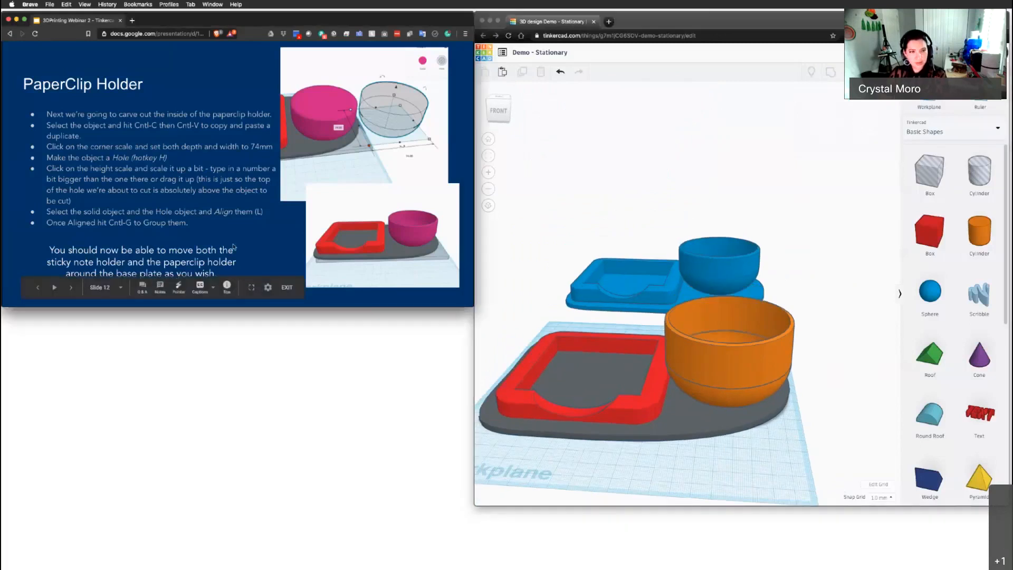
Step: Advance the slides to the print preparation slide and move the blue reference set farther behind the workplane
left_click(238, 251)
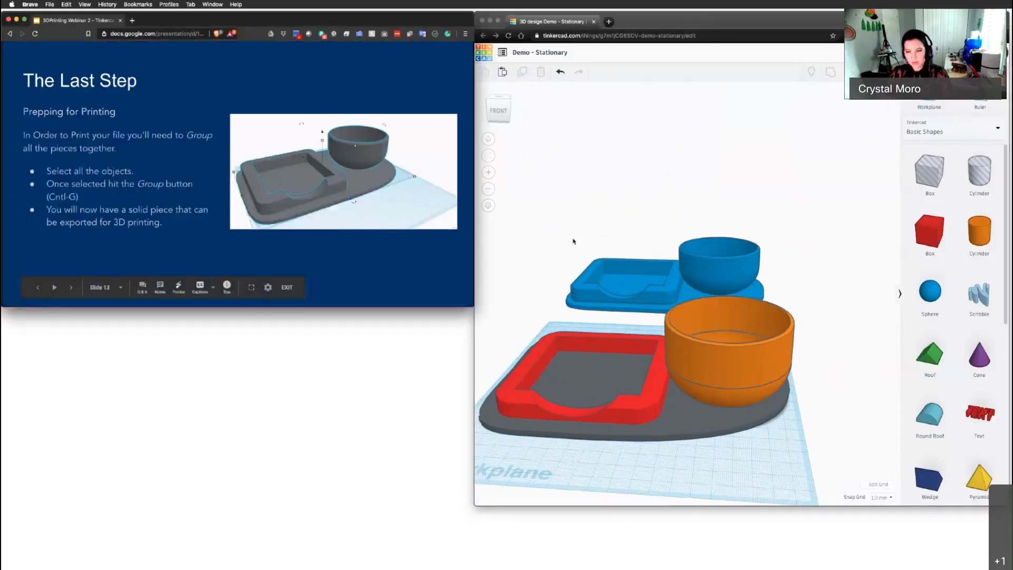
middle_click_drag(574, 240, 621, 215)
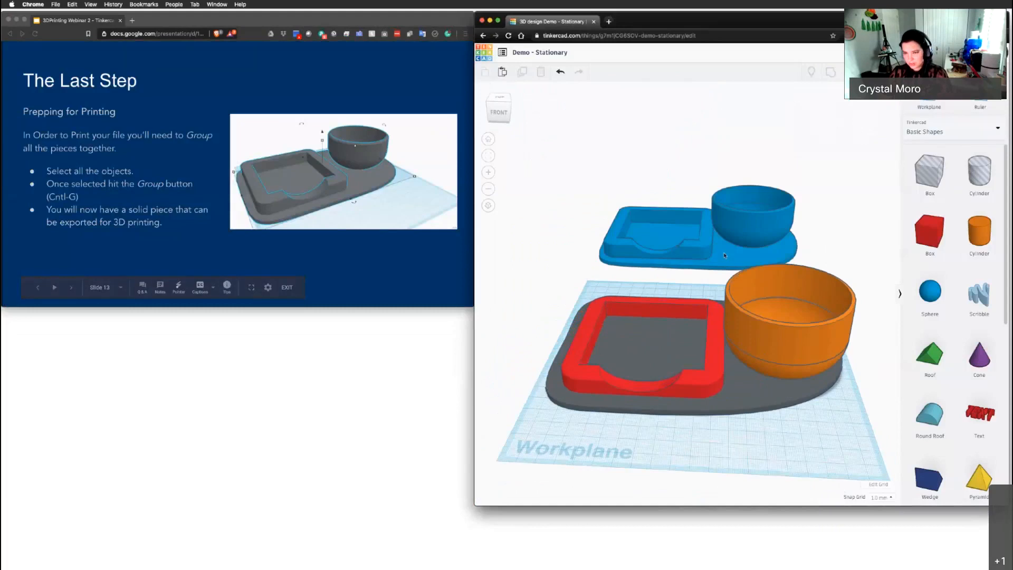
left_click(666, 257)
left_click_drag(665, 257, 669, 235)
left_click(596, 312)
left_click_drag(595, 311, 567, 305)
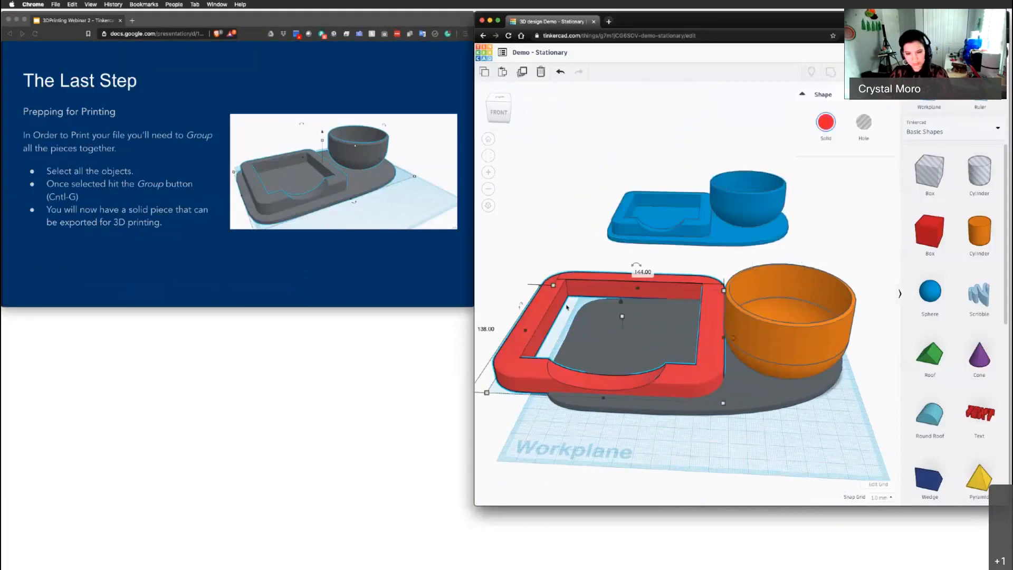
key("ctrl+z")
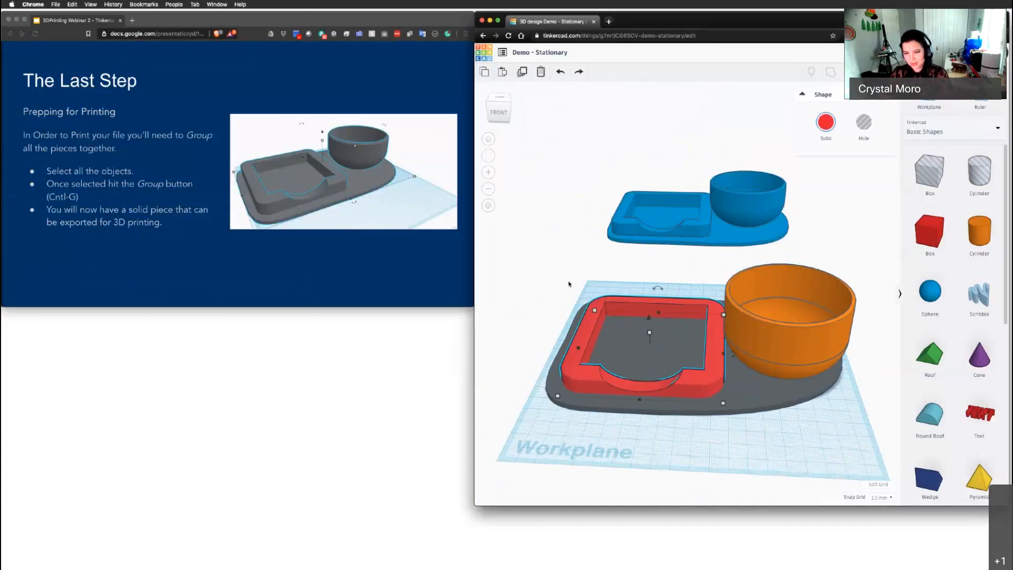
Step: Select the base plate, red sticky note holder and orange cup and align their centres front to back
left_click(563, 287)
right_click_drag(561, 288, 576, 290)
left_click_drag(576, 290, 791, 416)
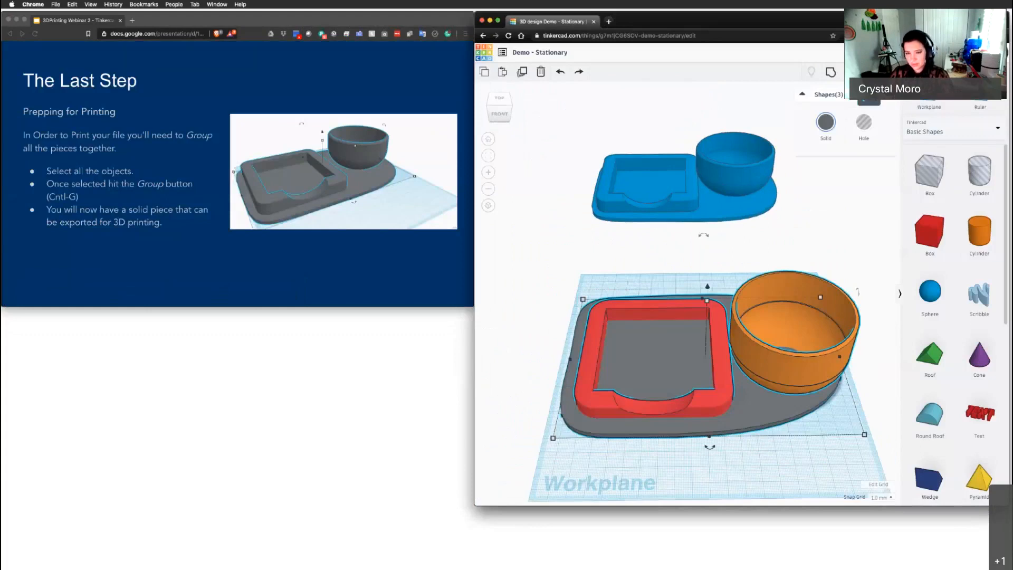
left_click(869, 72)
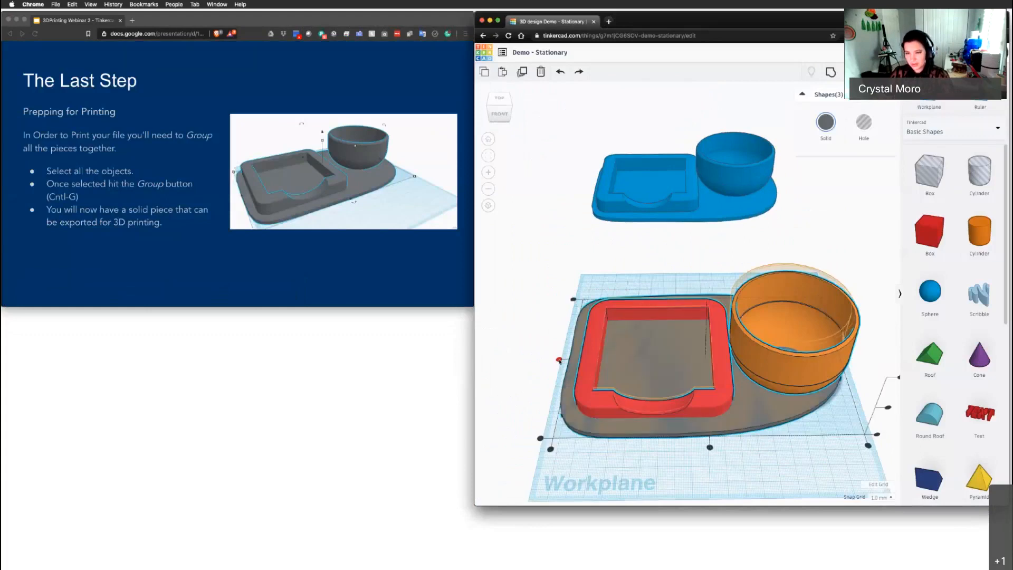
left_click(559, 360)
left_click(575, 264)
Step: Group the base plate, sticky note holder and cup into one solid piece for printing
right_click_drag(576, 264, 590, 327)
left_click_drag(552, 219, 808, 405)
left_click_drag(545, 173, 850, 413)
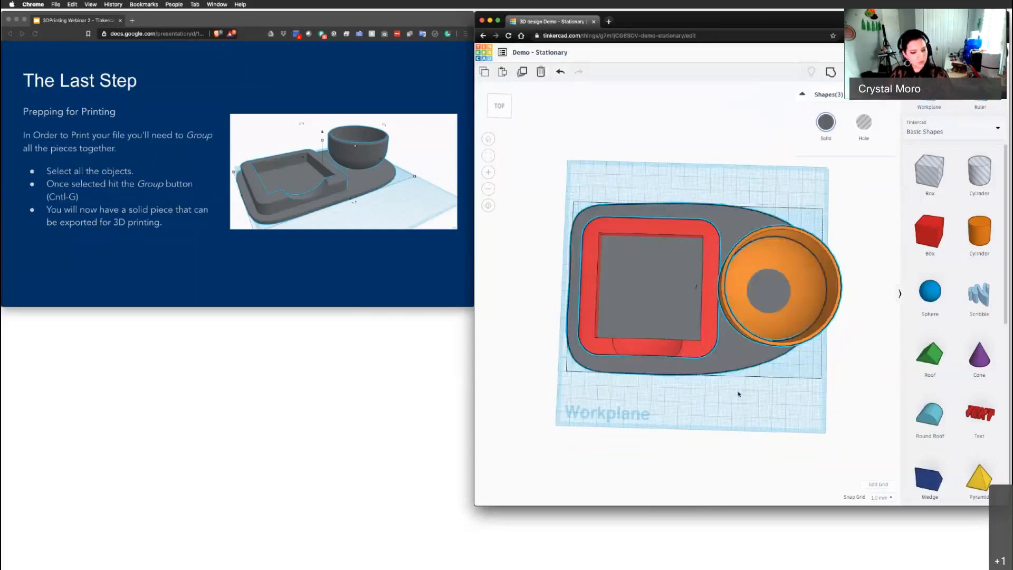
right_click_drag(737, 394, 746, 313)
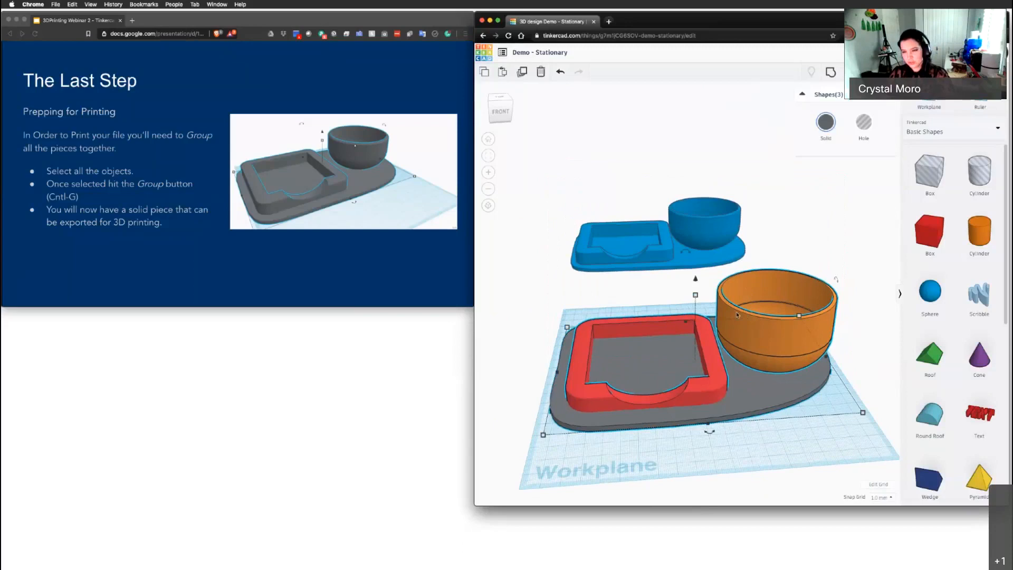
key("ctrl+g")
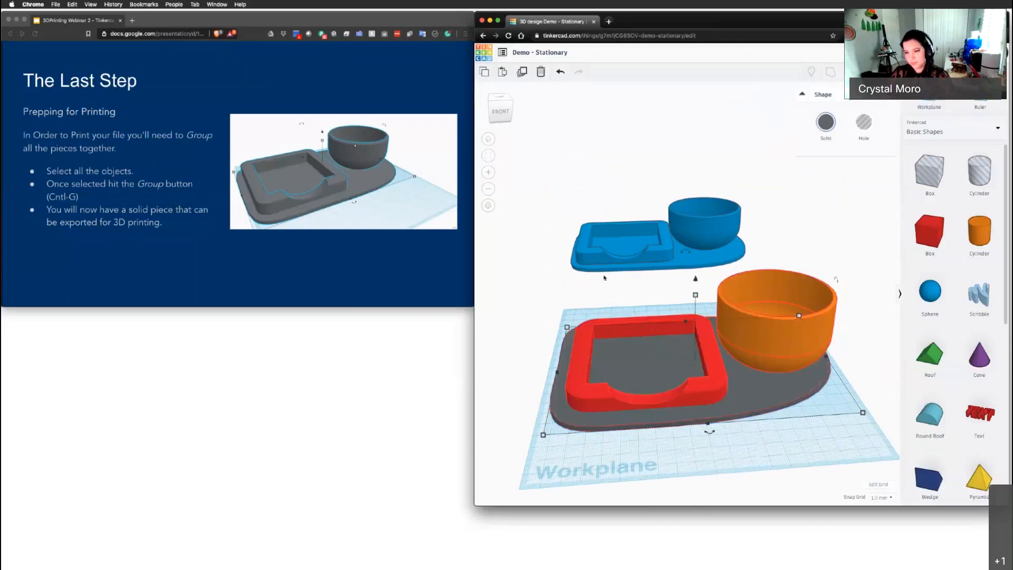
right_click_drag(639, 292, 629, 271)
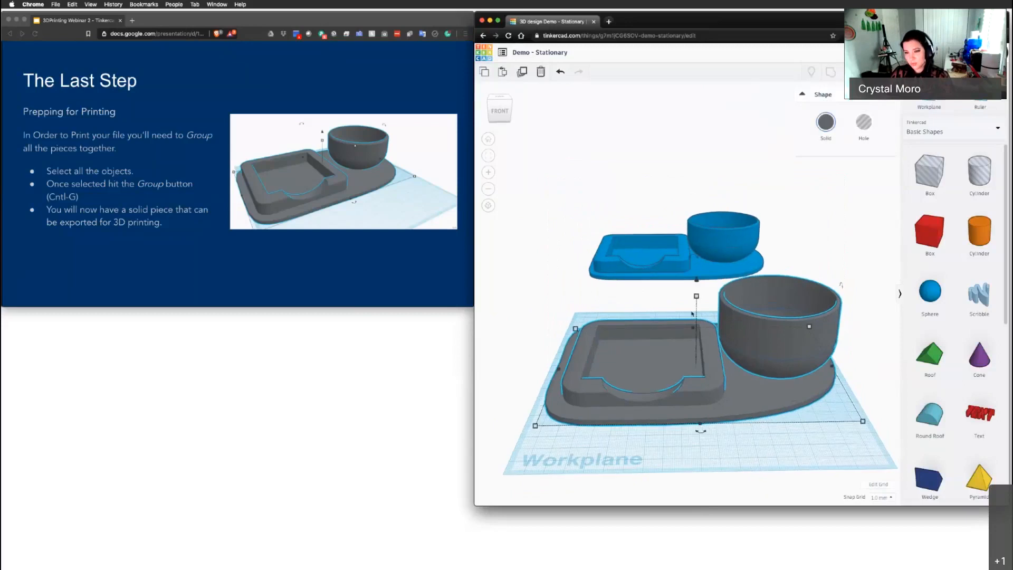
right_click_drag(692, 313, 782, 279)
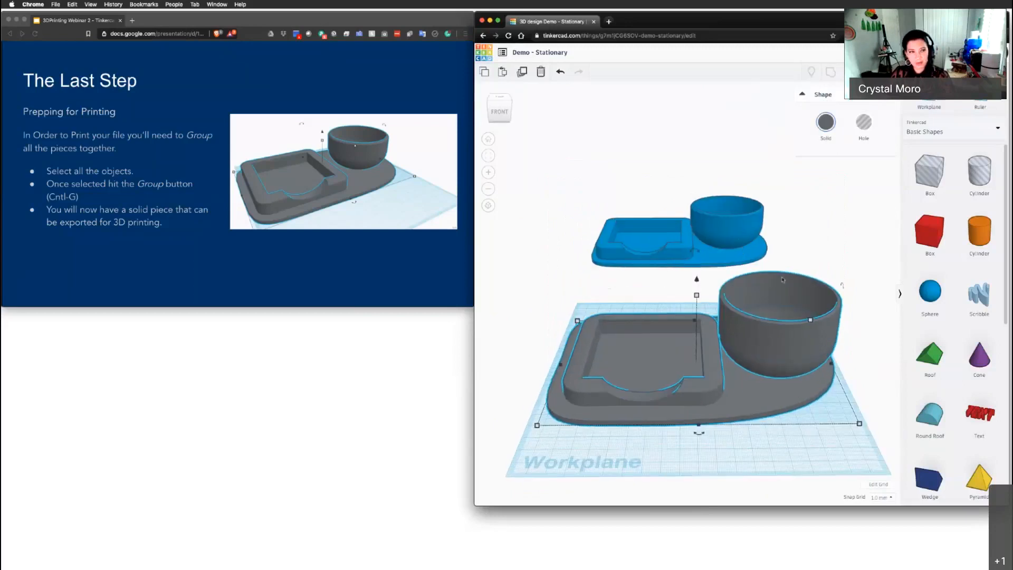
Step: Bring up the Export it slide and download the selected grouped shape as an .STL file
left_click(75, 209)
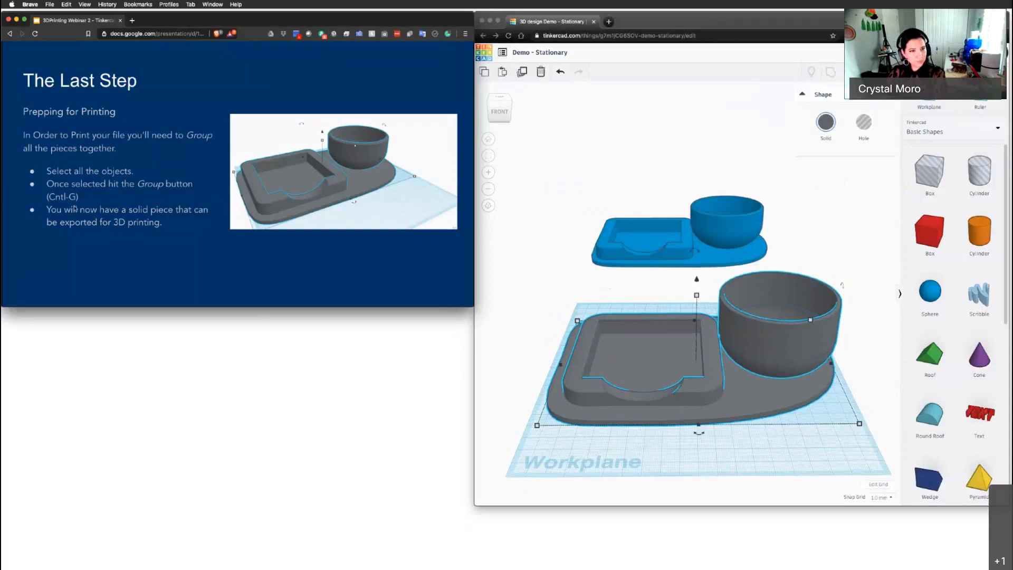
left_click(74, 209)
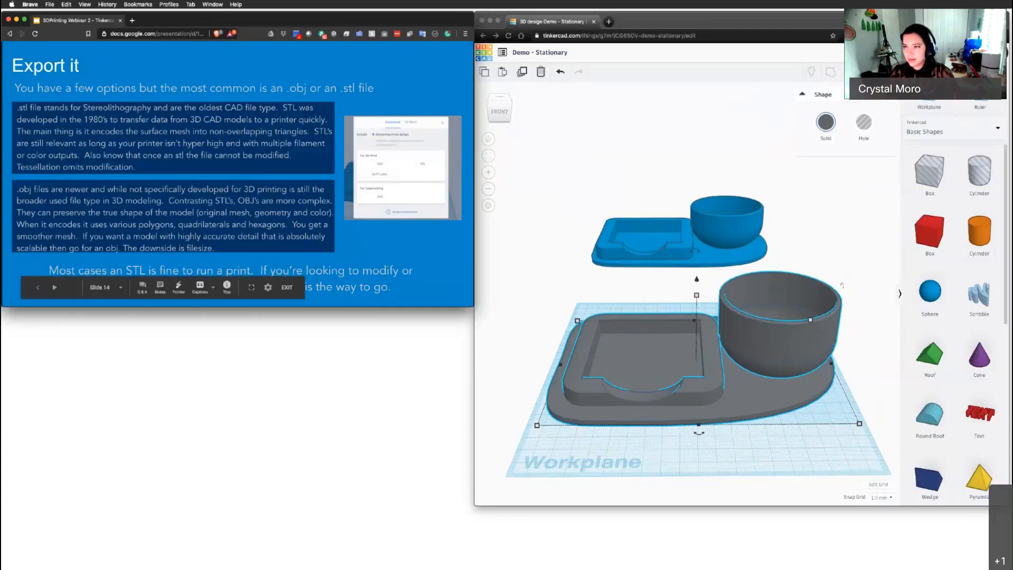
key("super+Tab")
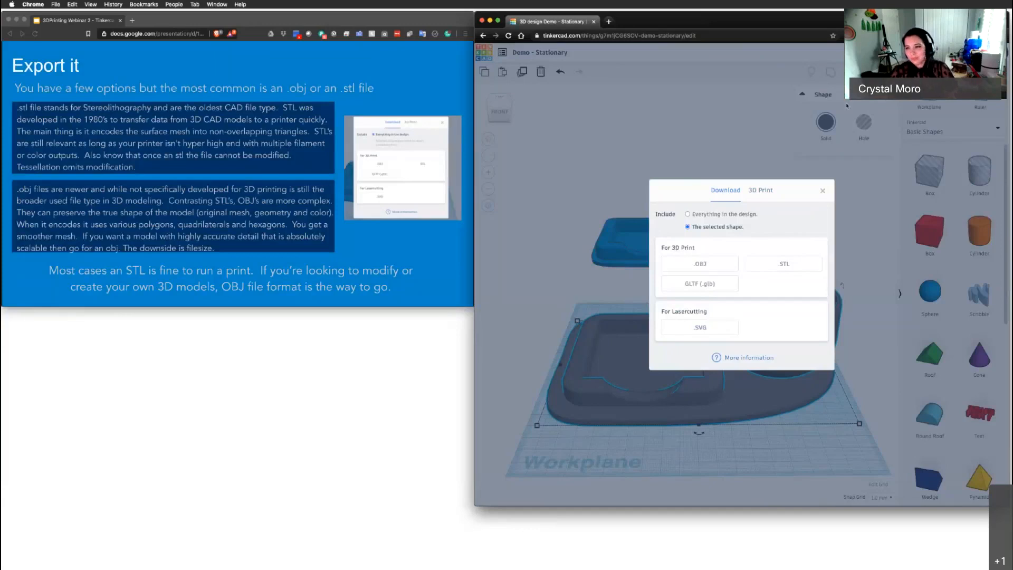
left_click(779, 266)
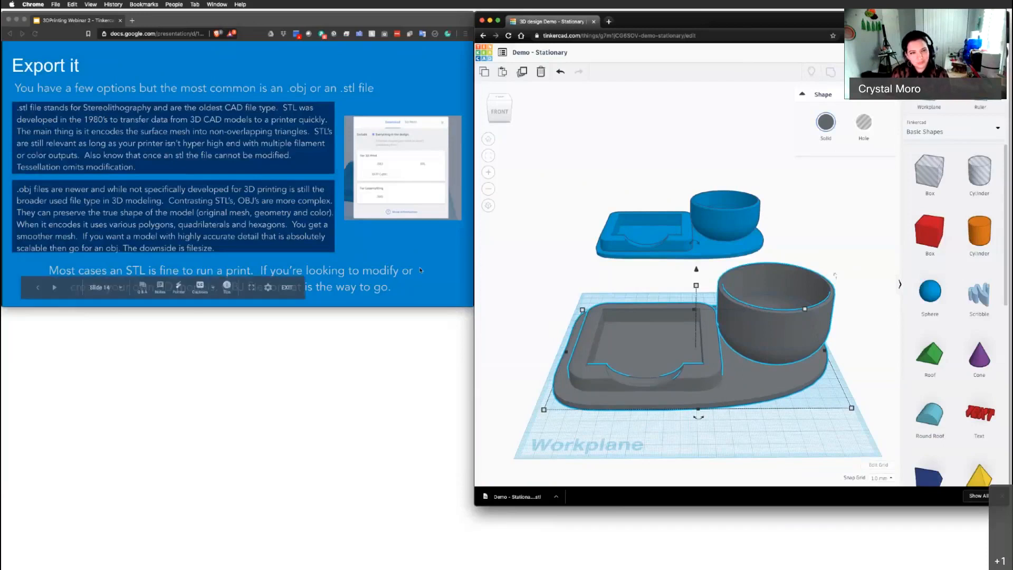
left_click(328, 173)
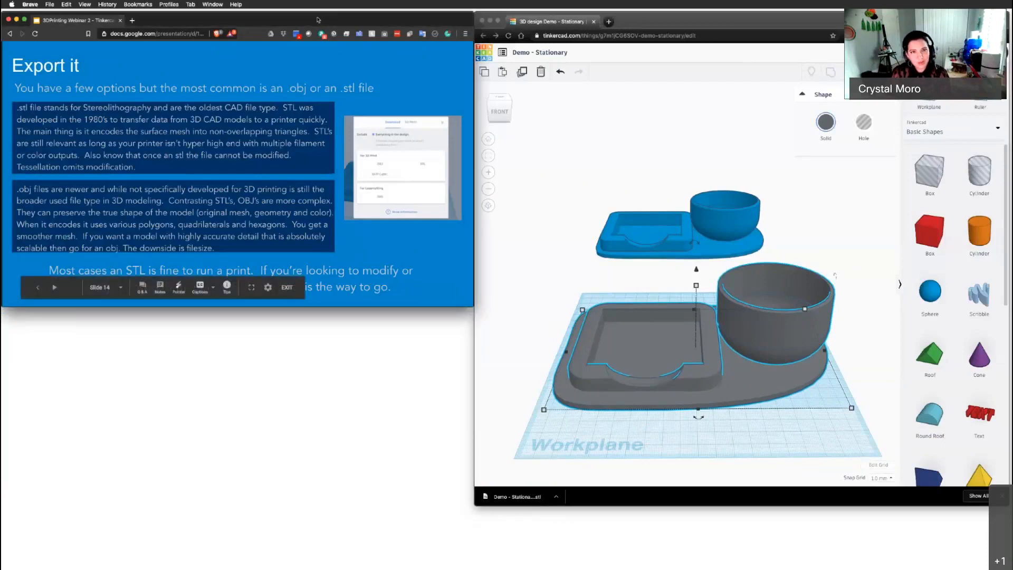